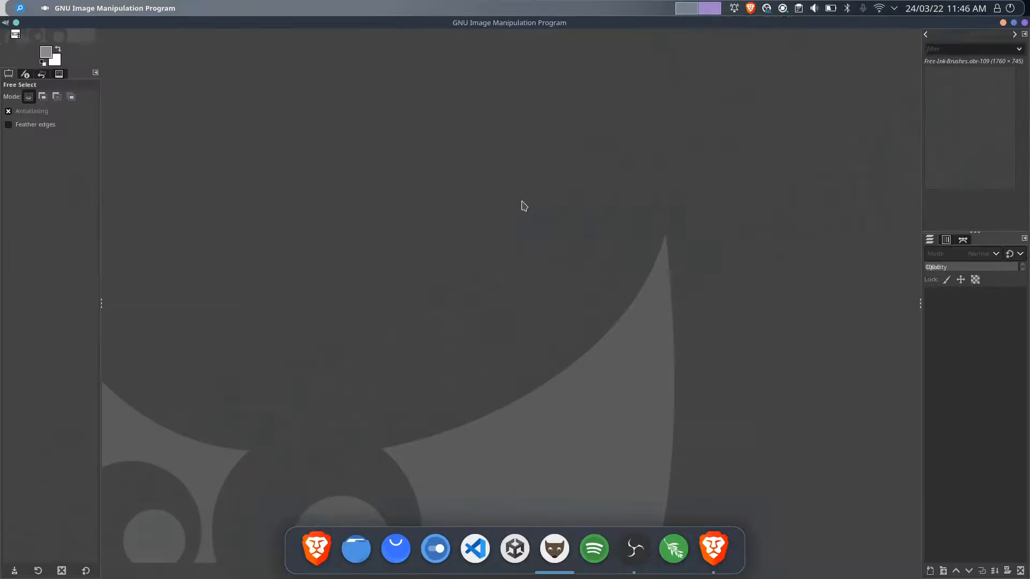
# Create a new 1920 × 1080 px RGB image filled with transparency
pyautogui.hotkey('ctrl', 'n')
pyautogui.click(578, 358)
pyautogui.click(662, 333)
pyautogui.click(637, 369)
pyautogui.click(666, 393)
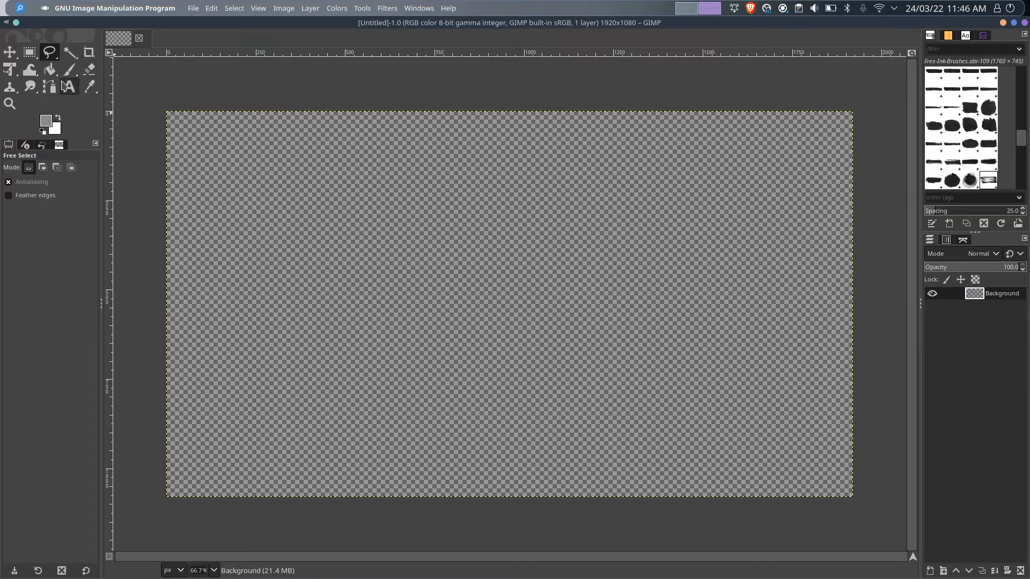
# Set the foreground colour to black and paint a short test stroke with the Free-Ink-Brushes brush at size 130
pyautogui.click(46, 121)
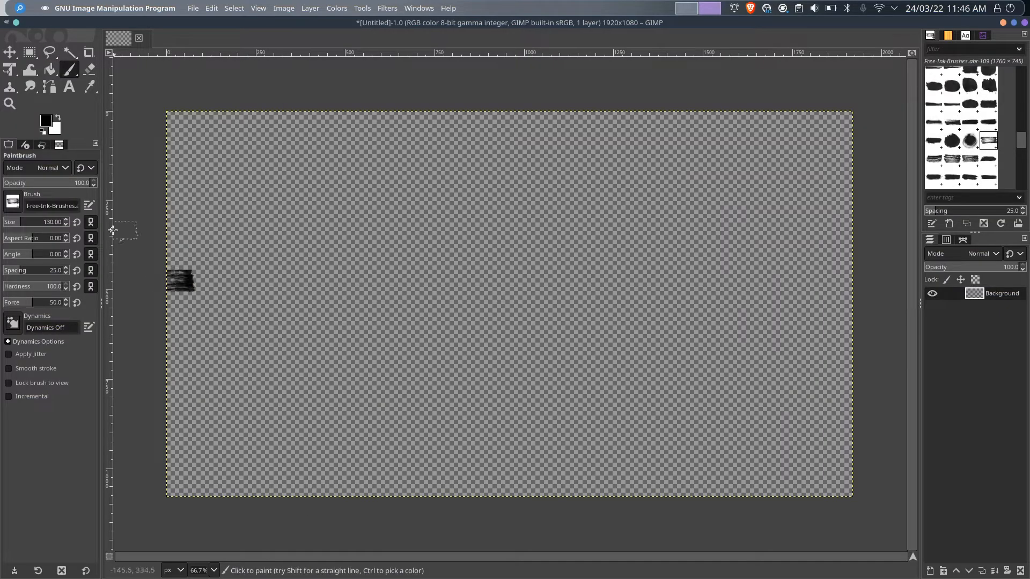
pyautogui.moveTo(697, 215)
pyautogui.mouseDown()
pyautogui.moveTo(227, 359)
pyautogui.moveTo(710, 377)
pyautogui.mouseUp()
pyautogui.click(13, 223)
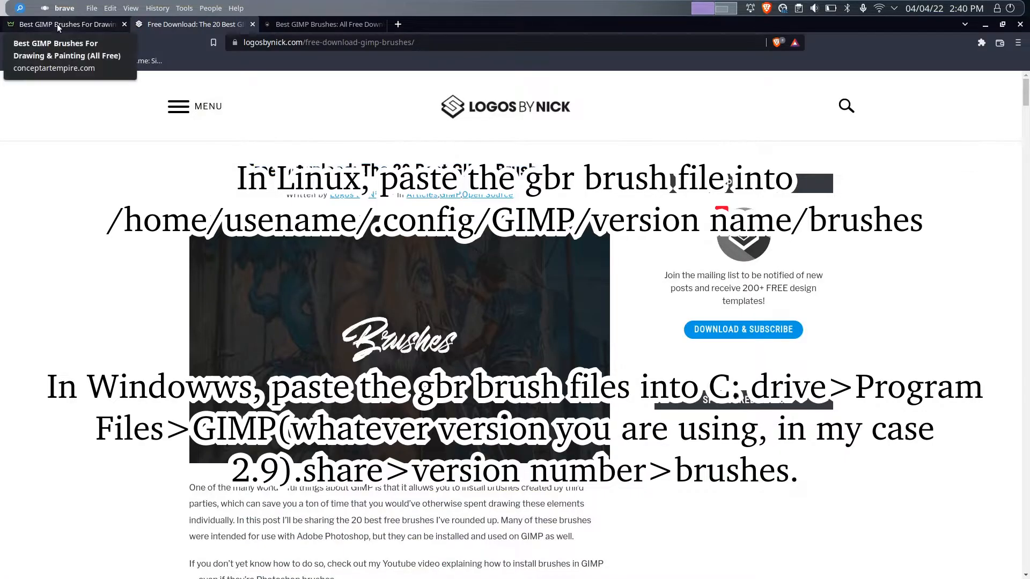
# Look through the free GIMP brush articles on conceptartempire.com and logosbynick.com in the browser
pyautogui.click(64, 24)
pyautogui.scroll(-4, 290, 199)
pyautogui.scroll(-15, 290, 196)
pyautogui.scroll(-15, 290, 199)
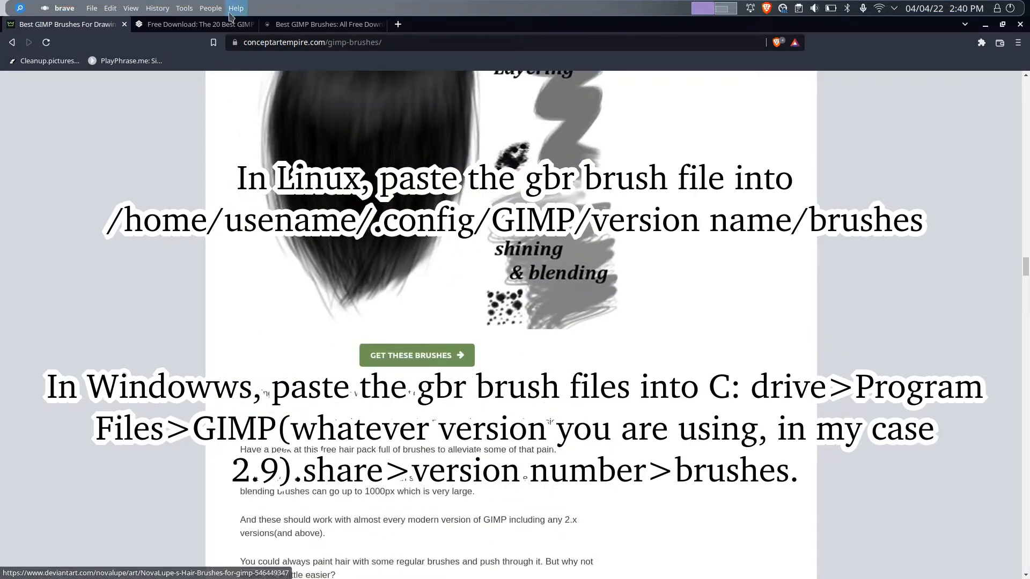
pyautogui.click(203, 24)
pyautogui.scroll(-20, 363, 320)
pyautogui.scroll(-20, 363, 320)
pyautogui.scroll(-20, 361, 320)
pyautogui.scroll(-5, 361, 319)
# Look through the brush packs listed in the thegimptutorials.com article on the best GIMP brushes
pyautogui.click(322, 24)
pyautogui.scroll(-15, 350, 204)
pyautogui.scroll(-15, 349, 204)
pyautogui.scroll(-15, 350, 204)
pyautogui.scroll(-10, 350, 204)
pyautogui.scroll(-6, 274, 245)
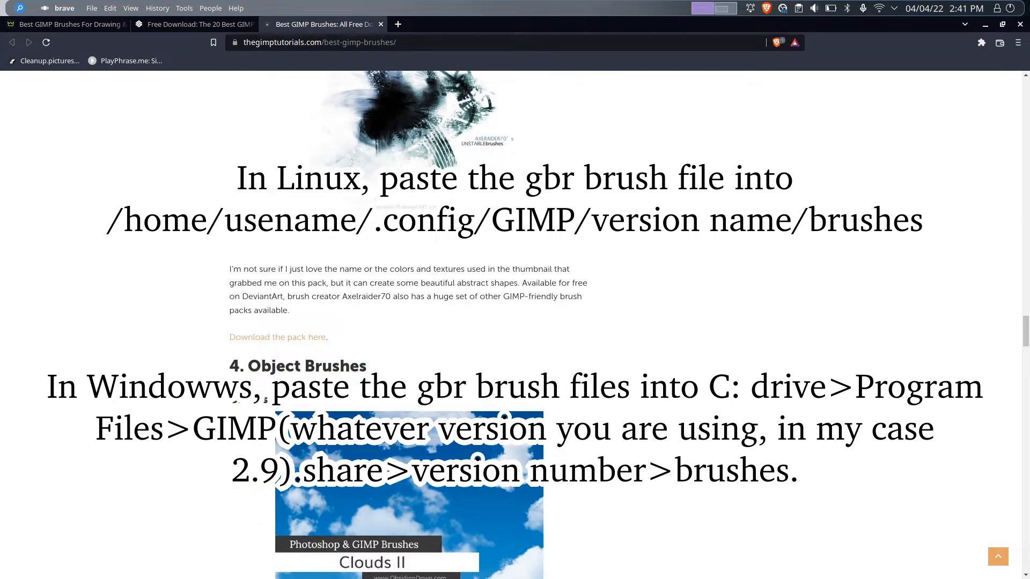
pyautogui.scroll(-12, 408, 322)
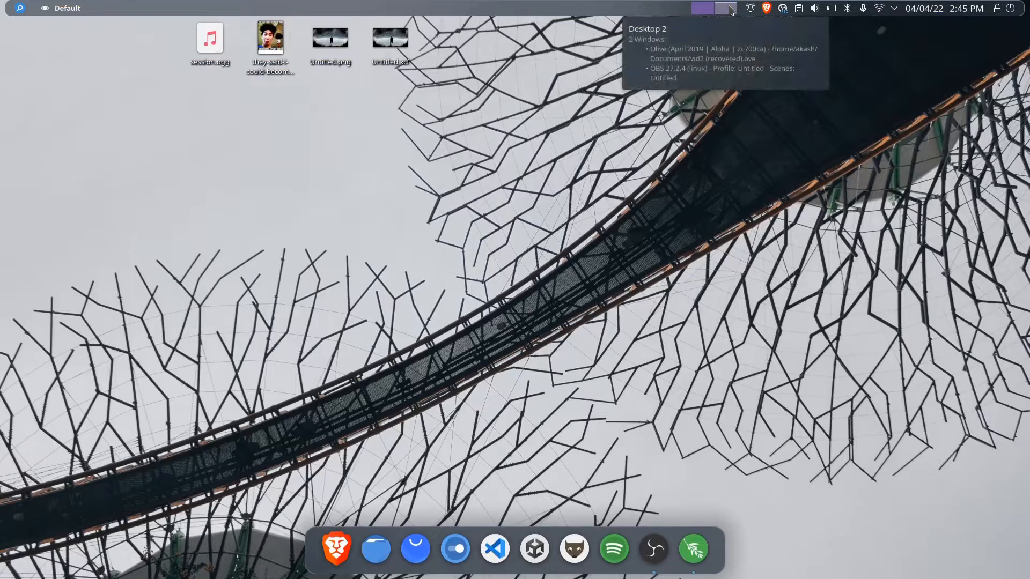
# Launch GIMP and maximise its window
pyautogui.press('super')
pyautogui.write('gimp')
pyautogui.press('Return')
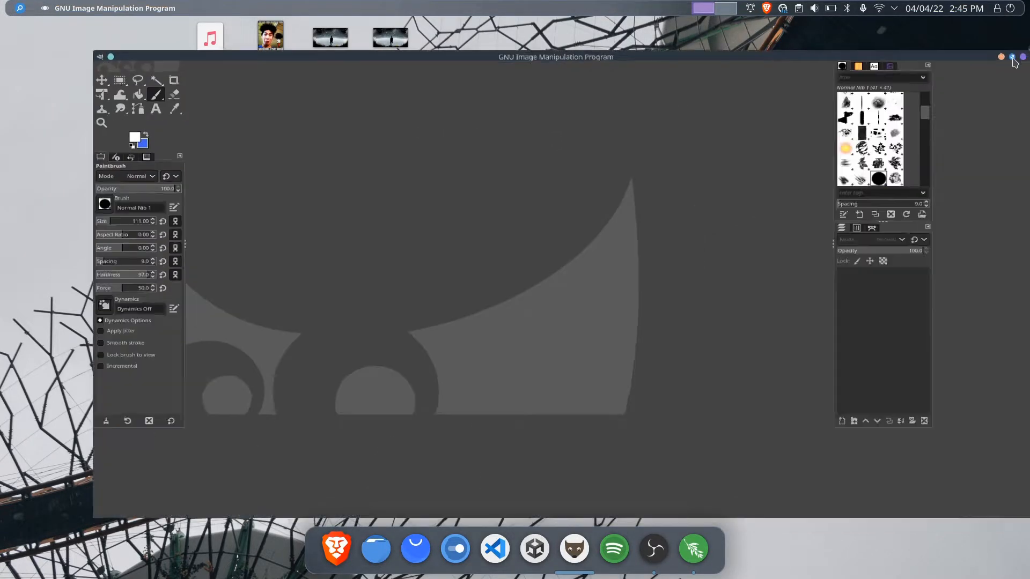
pyautogui.click(1013, 57)
# Create a new 1920 × 1080 px image at 300 pixels/in with the fill set to Transparency
pyautogui.hotkey('ctrl', 'n')
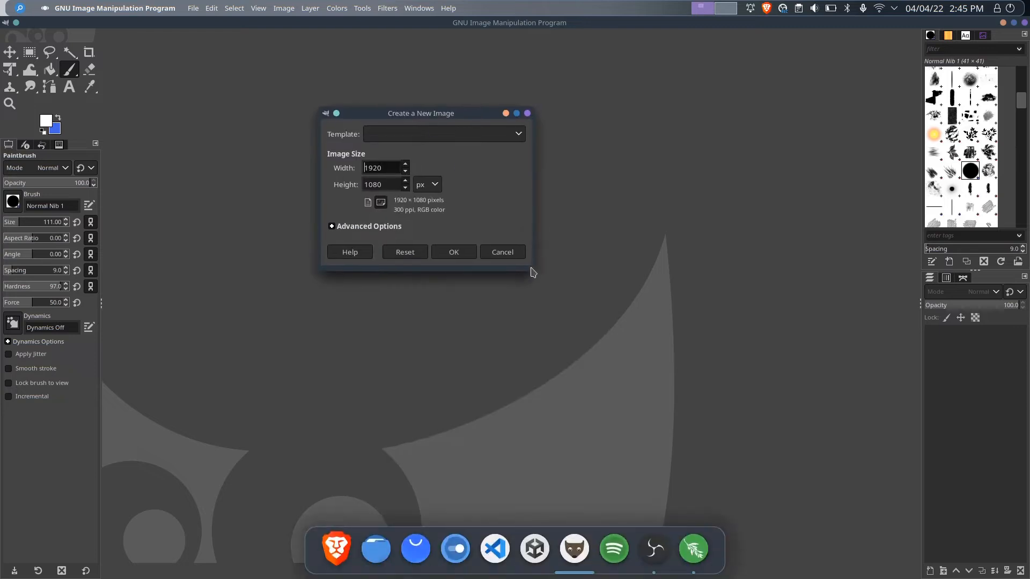
pyautogui.click(398, 226)
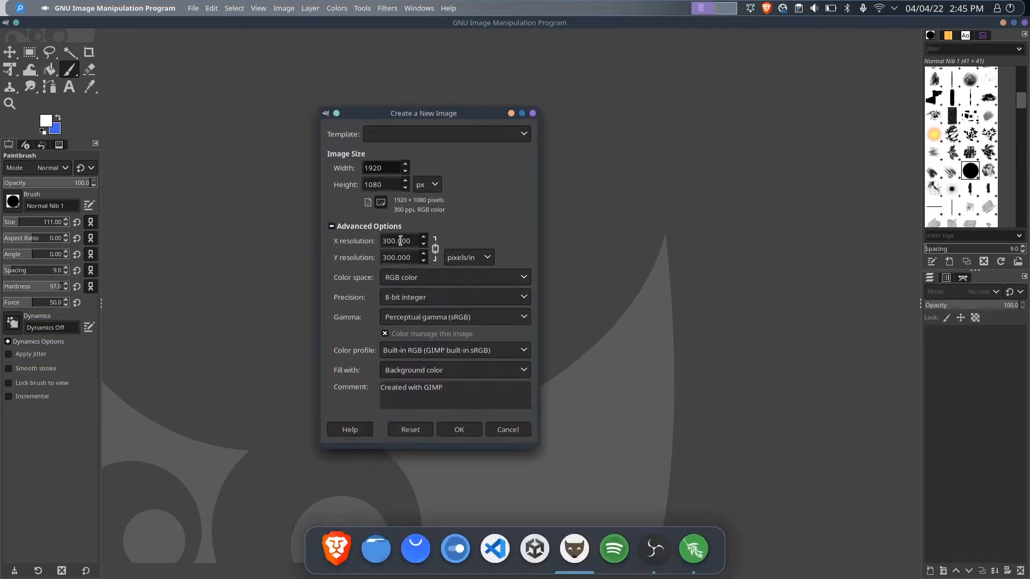
pyautogui.click(445, 371)
pyautogui.click(445, 402)
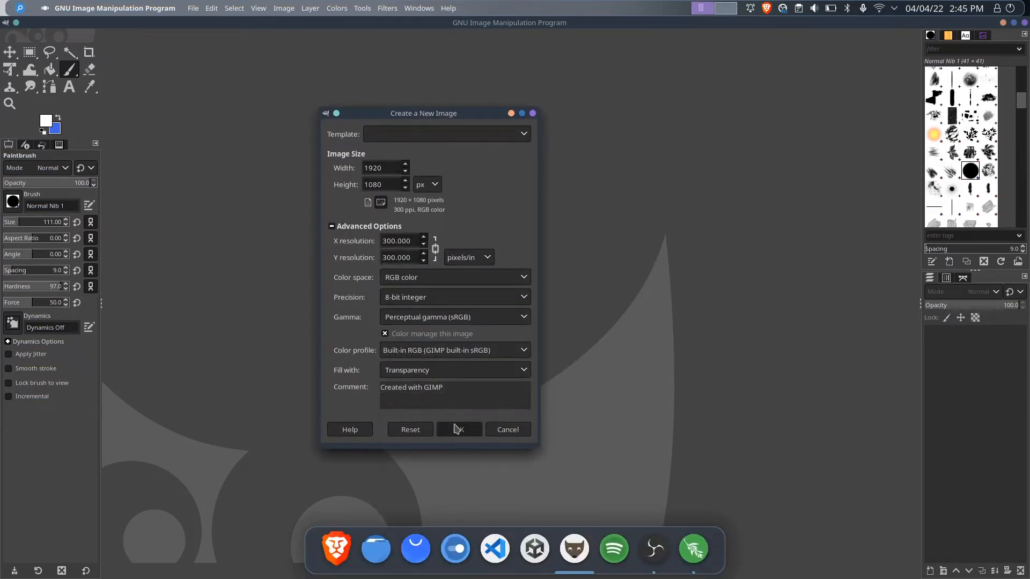
pyautogui.click(457, 430)
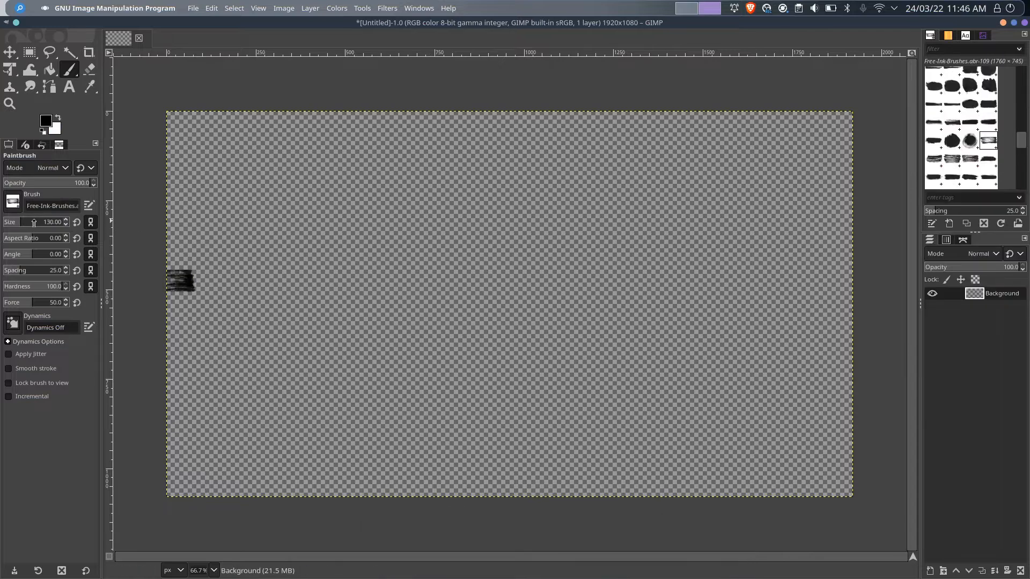
# Cover the canvas with black strokes of the Free-Ink-Brushes brush at size 1094, and reduce the brush size to 228
pyautogui.moveTo(180, 279)
pyautogui.mouseDown()
pyautogui.moveTo(209, 185)
pyautogui.moveTo(855, 231)
pyautogui.moveTo(436, 501)
pyautogui.moveTo(194, 260)
pyautogui.mouseUp()
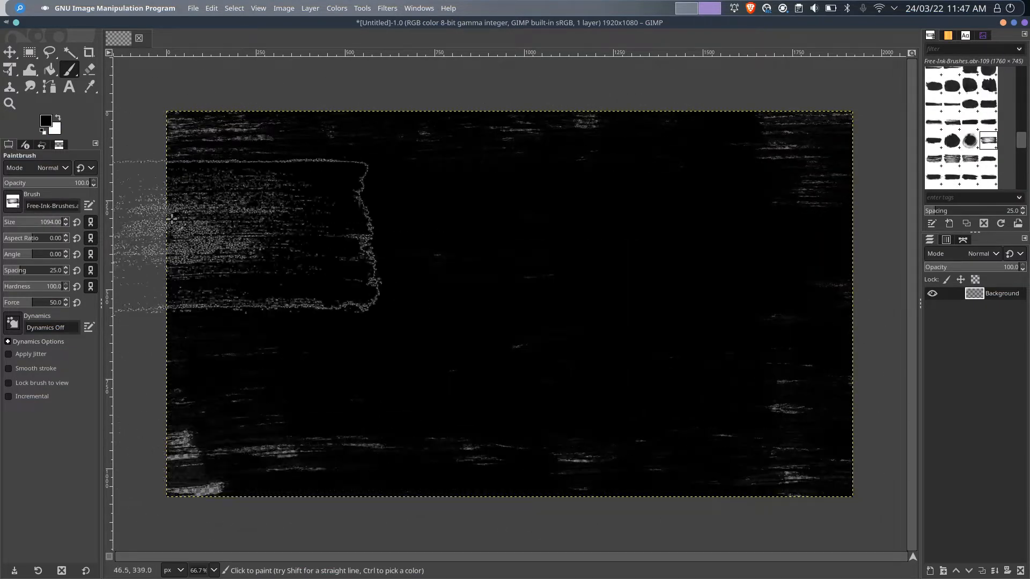
pyautogui.click(31, 225)
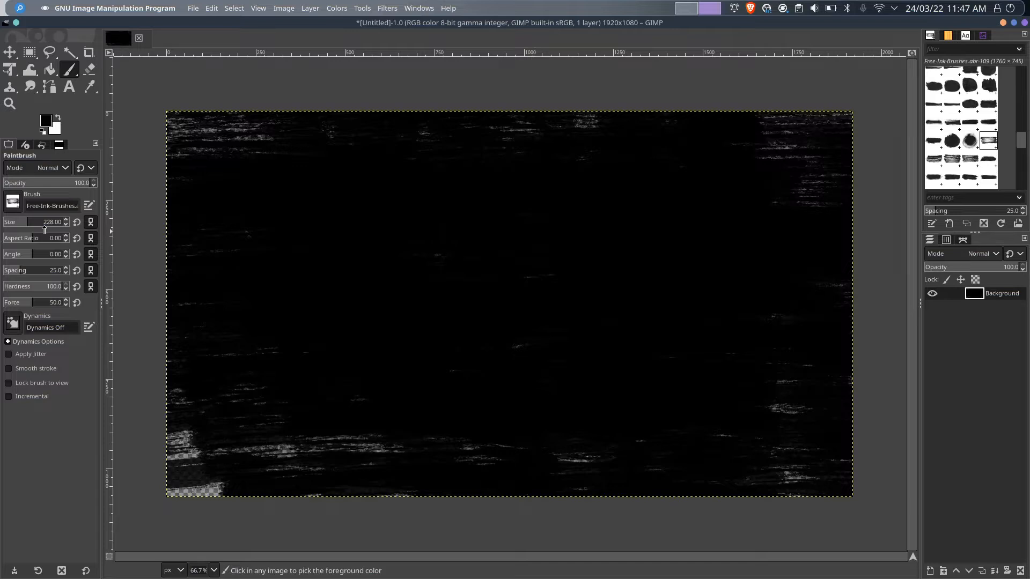
# Set the foreground colour to a dark grey-green (464e47)
pyautogui.click(47, 121)
pyautogui.moveTo(55, 181); pyautogui.dragTo(60, 172)
pyautogui.click(140, 167)
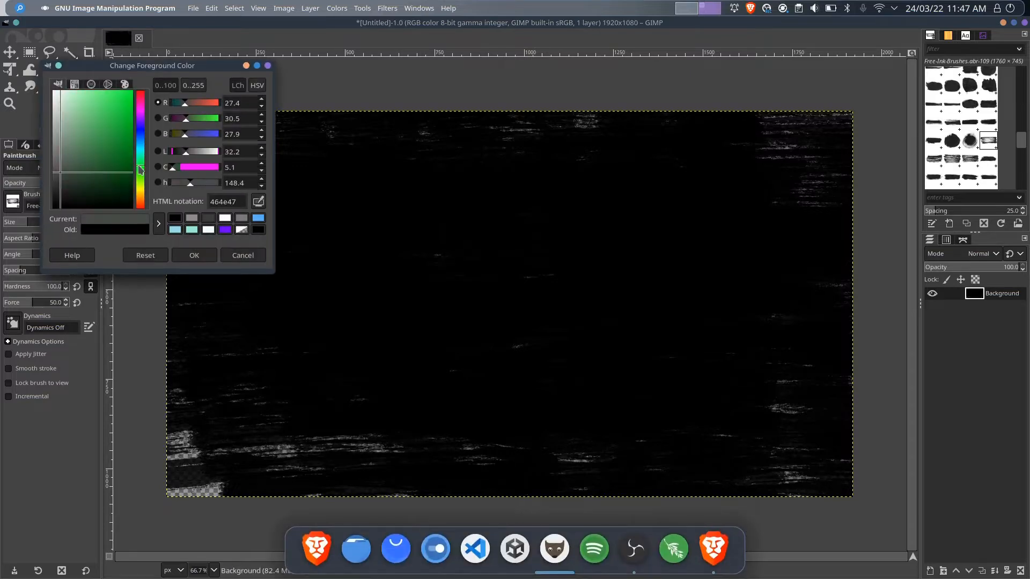
pyautogui.click(195, 256)
# Try grey-green strokes over the black canvas, enlarging the brush to size 851 between attempts
pyautogui.moveTo(206, 290); pyautogui.dragTo(227, 166)
pyautogui.hotkey('ctrl', 'z')
pyautogui.click(57, 222)
pyautogui.moveTo(247, 261)
pyautogui.mouseDown()
pyautogui.moveTo(511, 172)
pyautogui.moveTo(575, 184)
pyautogui.moveTo(558, 281)
pyautogui.moveTo(461, 345)
pyautogui.mouseUp()
pyautogui.hotkey('ctrl', 'z')
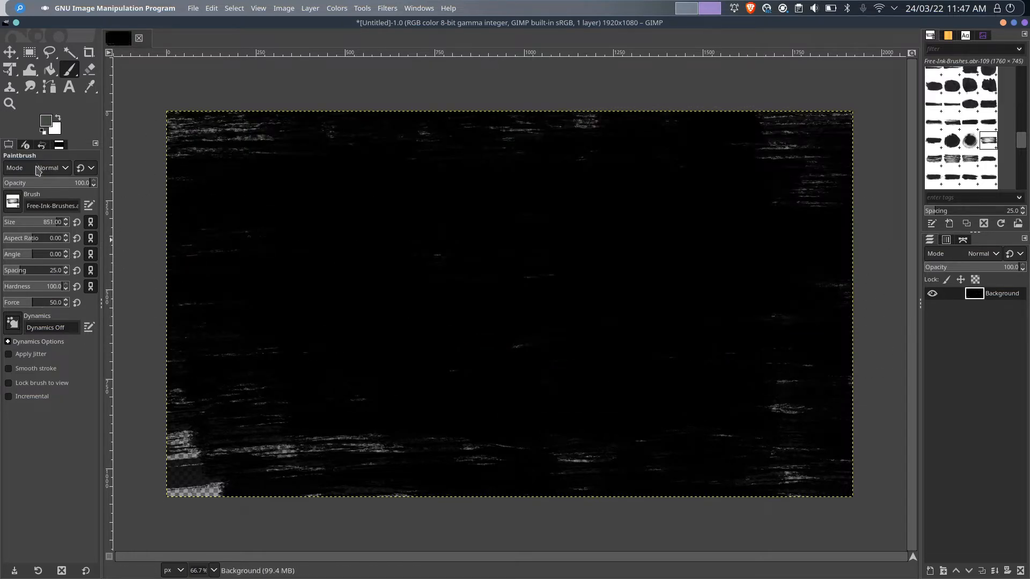
# Adjust the foreground colour and try a dab of the round Free-Ink-Brushes.abr-108 brush at size 1140
pyautogui.click(48, 121)
pyautogui.click(193, 258)
pyautogui.click(971, 142)
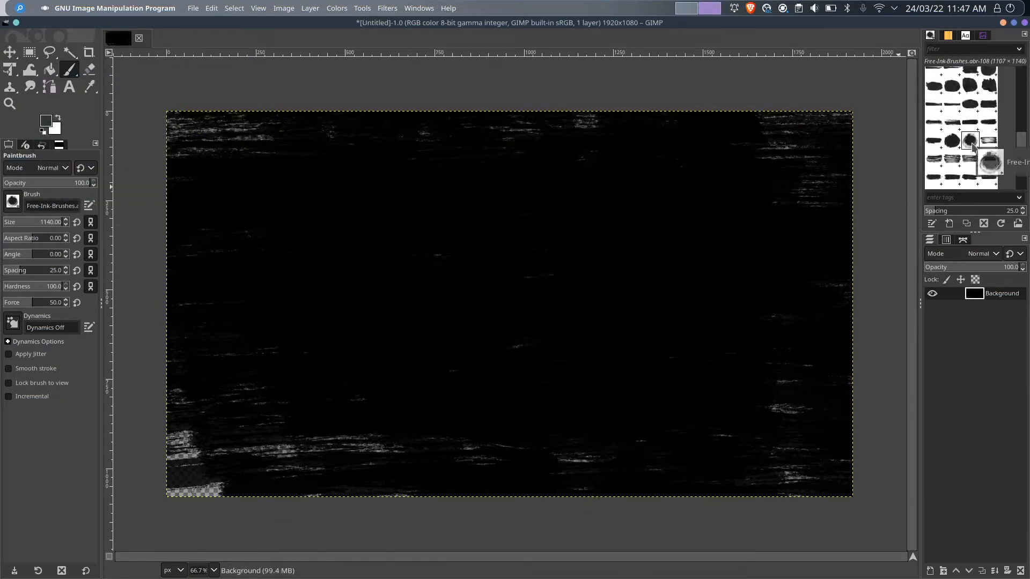
pyautogui.click(345, 272)
pyautogui.hotkey('ctrl', 'z')
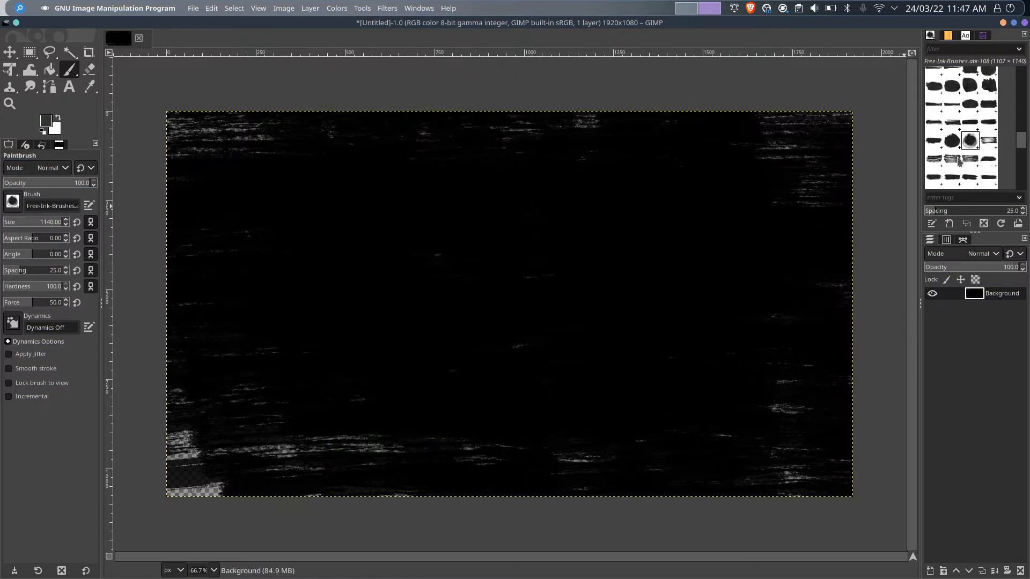
# Paint broad dark grey-green strokes over the upper canvas with the Free-Ink-Brushes.abr-111 brush at size 780
pyautogui.click(953, 160)
pyautogui.click(453, 274)
pyautogui.hotkey('ctrl', 'z')
pyautogui.click(53, 220)
pyautogui.moveTo(351, 189)
pyautogui.mouseDown()
pyautogui.moveTo(561, 198)
pyautogui.moveTo(667, 277)
pyautogui.moveTo(418, 327)
pyautogui.moveTo(863, 183)
pyautogui.moveTo(587, 150)
pyautogui.mouseUp()
# Set the foreground colour to black and try a large stroke over the grey-green area
pyautogui.click(47, 123)
pyautogui.moveTo(62, 189); pyautogui.dragTo(55, 210)
pyautogui.click(193, 256)
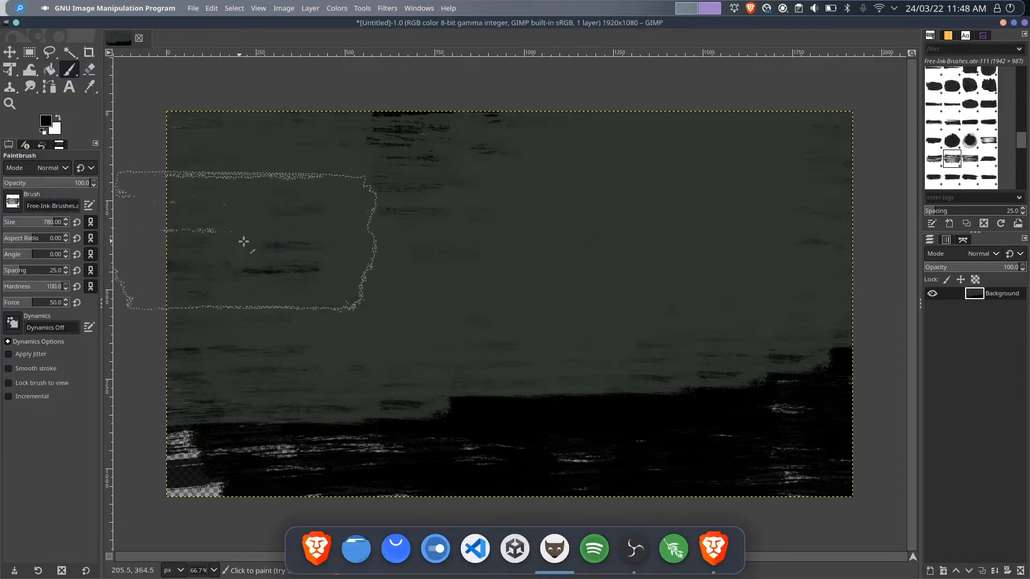
pyautogui.moveTo(246, 241); pyautogui.dragTo(413, 166)
pyautogui.hotkey('ctrl', 'z')
# Try a black shape with the brush size set to 188, and undo it together with the grey-green strokes
pyautogui.click(25, 219)
pyautogui.moveTo(242, 304)
pyautogui.mouseDown()
pyautogui.moveTo(218, 287)
pyautogui.moveTo(364, 196)
pyautogui.mouseUp()
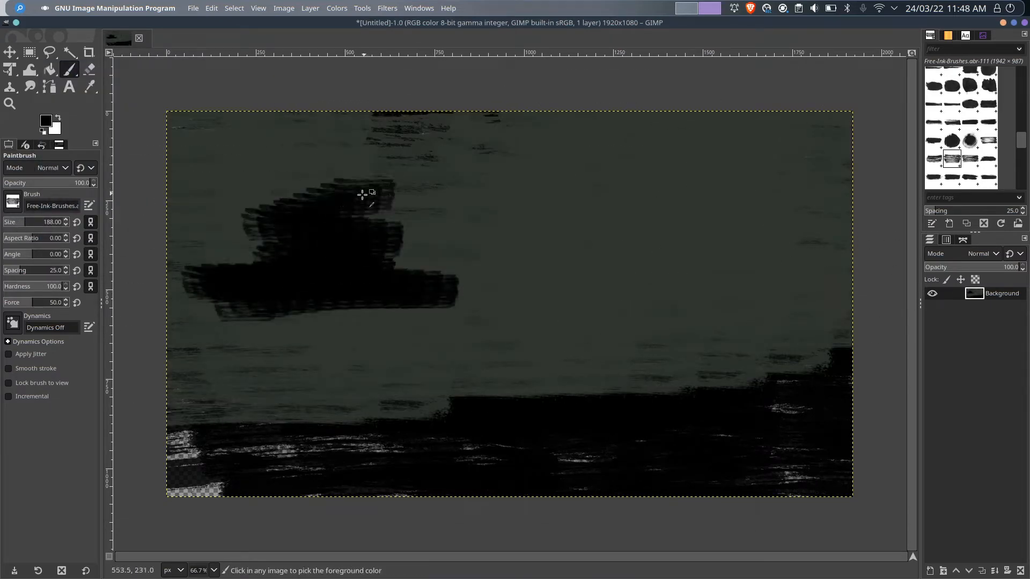
pyautogui.hotkey('ctrl', 'z')
pyautogui.hotkey('ctrl', 'z')
pyautogui.hotkey('ctrl', 'z')
pyautogui.hotkey('ctrl', 'z')
pyautogui.hotkey('ctrl', 'z')
# Set the foreground colour back to dark grey-green using a previously used colour
pyautogui.scroll(1, 576, 281)
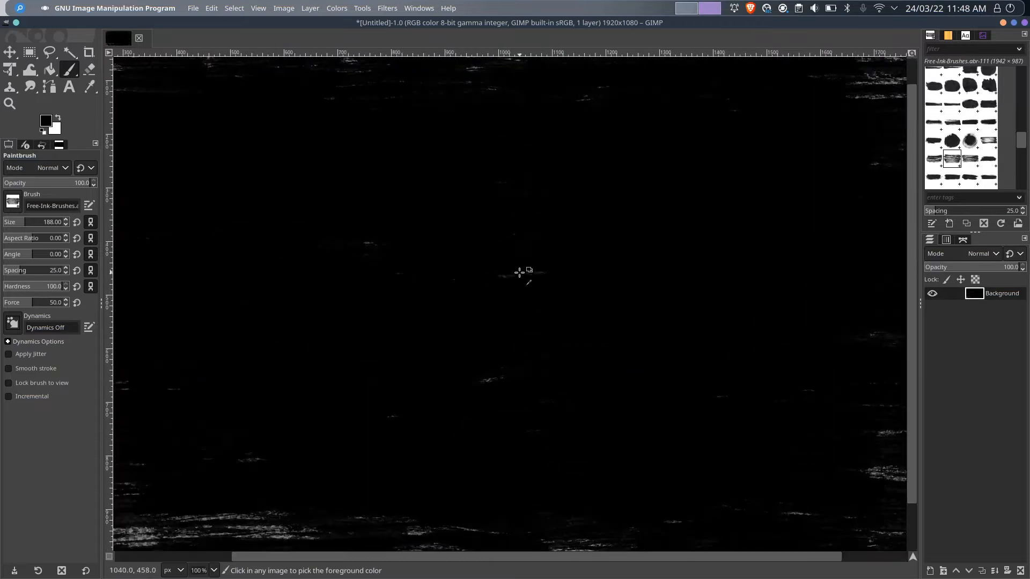
pyautogui.click(47, 123)
pyautogui.click(197, 218)
pyautogui.click(203, 253)
# Paint a translucent dark grey-green cloud over the middle of the canvas at brush size 188, lowering the opacity to 6.2
pyautogui.moveTo(542, 198)
pyautogui.mouseDown()
pyautogui.moveTo(472, 265)
pyautogui.moveTo(637, 227)
pyautogui.moveTo(686, 290)
pyautogui.mouseUp()
pyautogui.moveTo(551, 247)
pyautogui.mouseDown()
pyautogui.moveTo(623, 281)
pyautogui.moveTo(457, 354)
pyautogui.moveTo(455, 215)
pyautogui.moveTo(528, 155)
pyautogui.moveTo(665, 196)
pyautogui.moveTo(695, 258)
pyautogui.moveTo(722, 191)
pyautogui.moveTo(682, 320)
pyautogui.moveTo(544, 380)
pyautogui.moveTo(783, 376)
pyautogui.mouseUp()
pyautogui.scroll(-1, 729, 328)
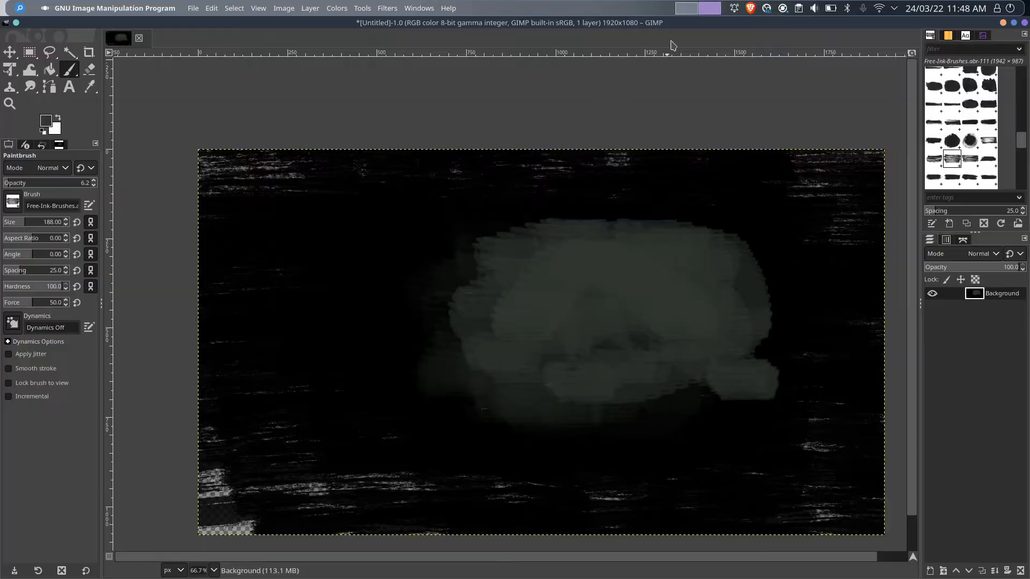
pyautogui.click(687, 9)
pyautogui.click(710, 8)
# Extend the grey-green cloud outward and across the upper left of the canvas, bringing the brush opacity to 19.8
pyautogui.moveTo(485, 253); pyautogui.dragTo(594, 216)
pyautogui.moveTo(765, 317); pyautogui.dragTo(445, 214)
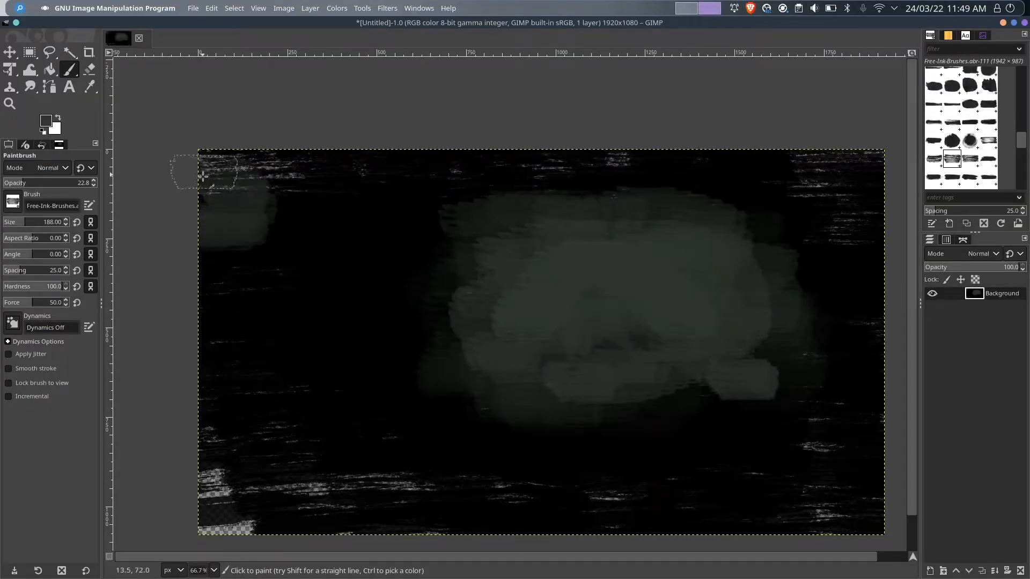
pyautogui.moveTo(17, 188); pyautogui.dragTo(20, 188)
pyautogui.moveTo(215, 273)
pyautogui.mouseDown()
pyautogui.moveTo(283, 228)
pyautogui.moveTo(361, 148)
pyautogui.moveTo(385, 169)
pyautogui.moveTo(584, 207)
pyautogui.moveTo(604, 192)
pyautogui.moveTo(857, 204)
pyautogui.mouseUp()
pyautogui.moveTo(430, 291)
pyautogui.mouseDown()
pyautogui.moveTo(344, 322)
pyautogui.moveTo(403, 313)
pyautogui.moveTo(461, 253)
pyautogui.mouseUp()
# Hide the Background layer and set the foreground colour to black
pyautogui.click(933, 293)
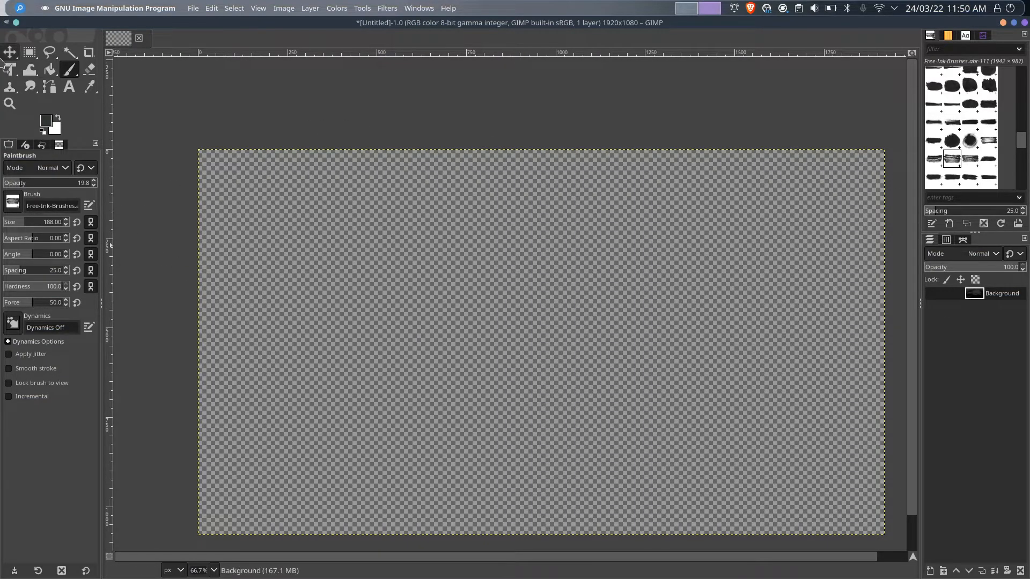
pyautogui.click(46, 120)
pyautogui.moveTo(82, 183); pyautogui.dragTo(40, 210)
pyautogui.click(193, 255)
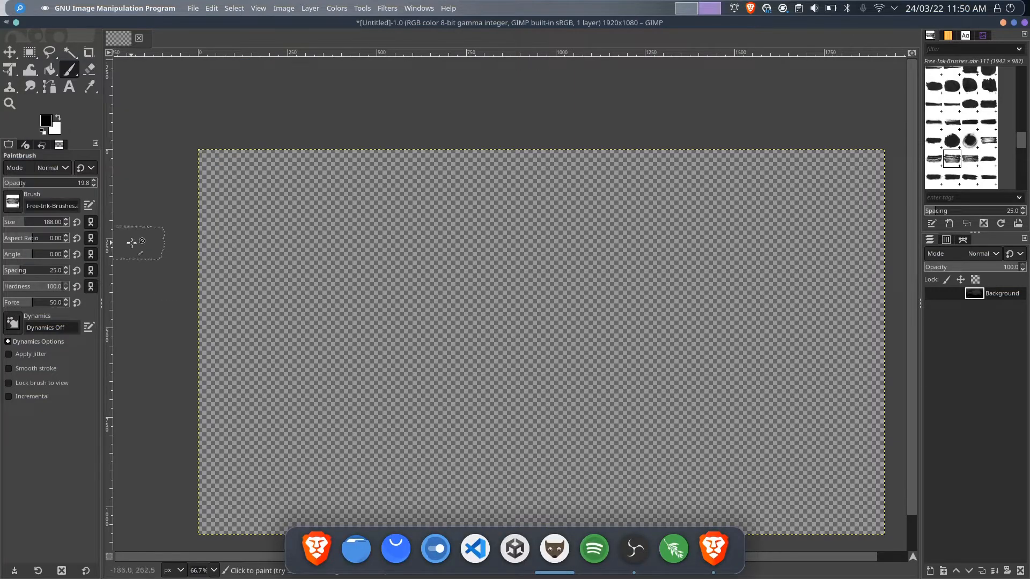
# Choose a soft brush from the brushes_by_aarongriffinart set and add a new transparent layer above the Background
pyautogui.scroll(10, 958, 138)
pyautogui.hotkey('ctrl', 'shift', 'n')
pyautogui.press('Return')
# Try soft black strokes on the new layer, undo them, and show the Background layer with the brush opacity at 100
pyautogui.moveTo(376, 279)
pyautogui.mouseDown()
pyautogui.moveTo(271, 200)
pyautogui.moveTo(322, 166)
pyautogui.moveTo(402, 374)
pyautogui.moveTo(275, 401)
pyautogui.mouseUp()
pyautogui.moveTo(64, 183); pyautogui.dragTo(107, 185)
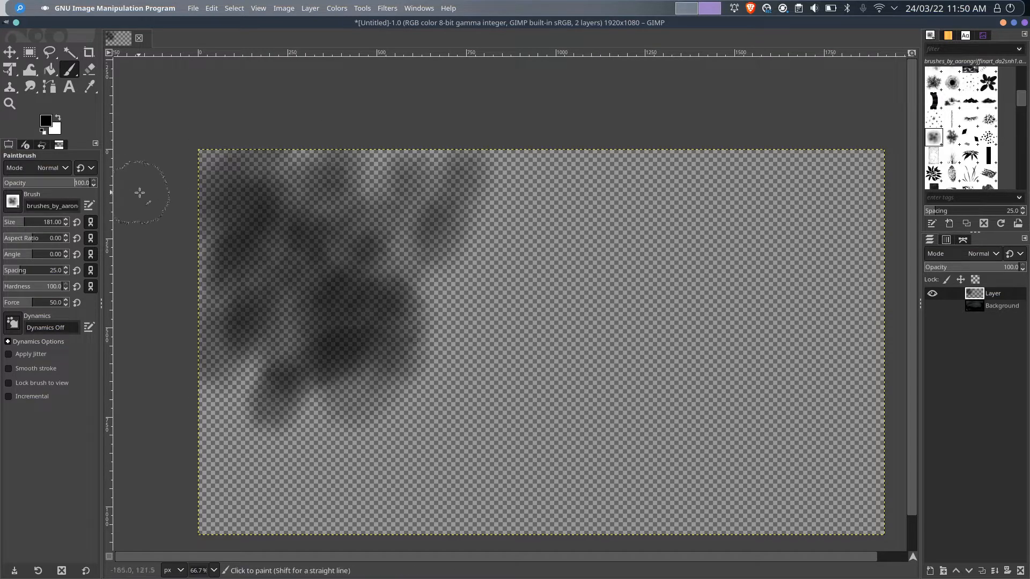
pyautogui.hotkey('ctrl', 'z')
pyautogui.hotkey('ctrl', 'z')
pyautogui.scroll(-10, 960, 134)
pyautogui.keyDown('shift'); pyautogui.click(933, 295); pyautogui.keyUp('shift')
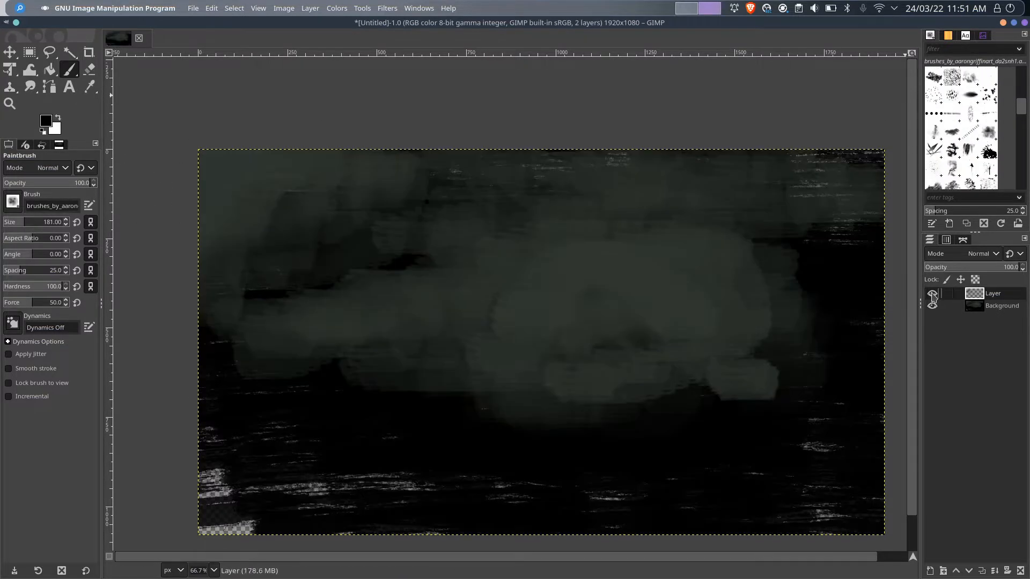
# Draw a closed path with a gently arched upper edge around the lower half of the canvas and convert it to a selection
pyautogui.press('b')
pyautogui.scroll(-3, 451, 409)
pyautogui.click(345, 401)
pyautogui.moveTo(638, 407); pyautogui.dragTo(806, 429)
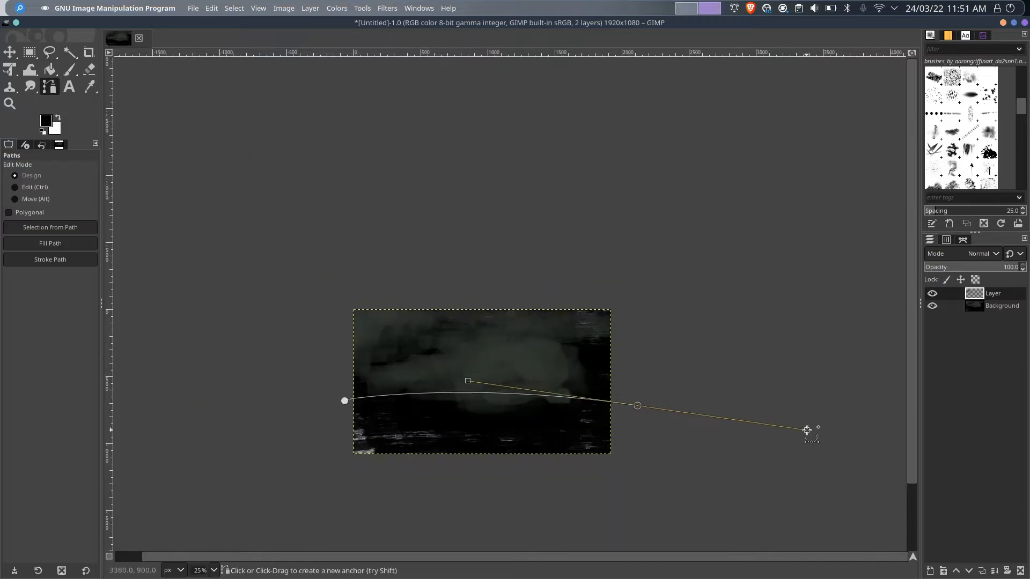
pyautogui.scroll(2, 445, 451)
pyautogui.click(158, 466)
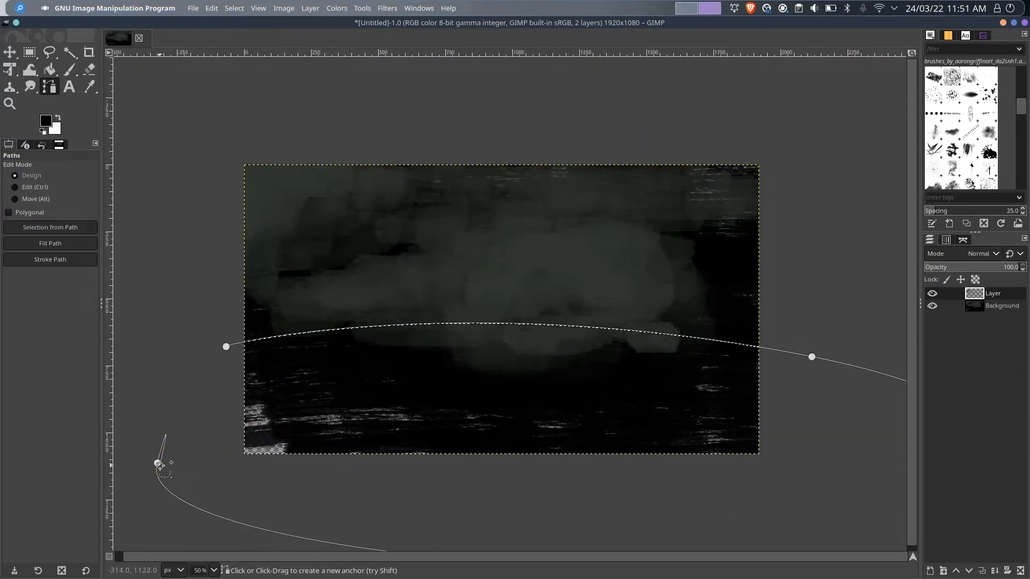
# Swap the foreground colour to white and paint the selected lower area white with the soft brush
pyautogui.press('p')
pyautogui.press('x')
pyautogui.moveTo(350, 354)
pyautogui.mouseDown()
pyautogui.moveTo(291, 356)
pyautogui.moveTo(350, 425)
pyautogui.moveTo(462, 441)
pyautogui.mouseUp()
pyautogui.moveTo(299, 381)
pyautogui.mouseDown()
pyautogui.moveTo(788, 419)
pyautogui.moveTo(372, 421)
pyautogui.moveTo(551, 432)
pyautogui.moveTo(625, 354)
pyautogui.mouseUp()
pyautogui.scroll(1, 634, 390)
pyautogui.scroll(-1, 129, 307)
# Set the foreground colour to a muted grey-blue
pyautogui.click(46, 121)
pyautogui.click(66, 152)
pyautogui.click(59, 107)
pyautogui.moveTo(133, 131); pyautogui.dragTo(136, 177)
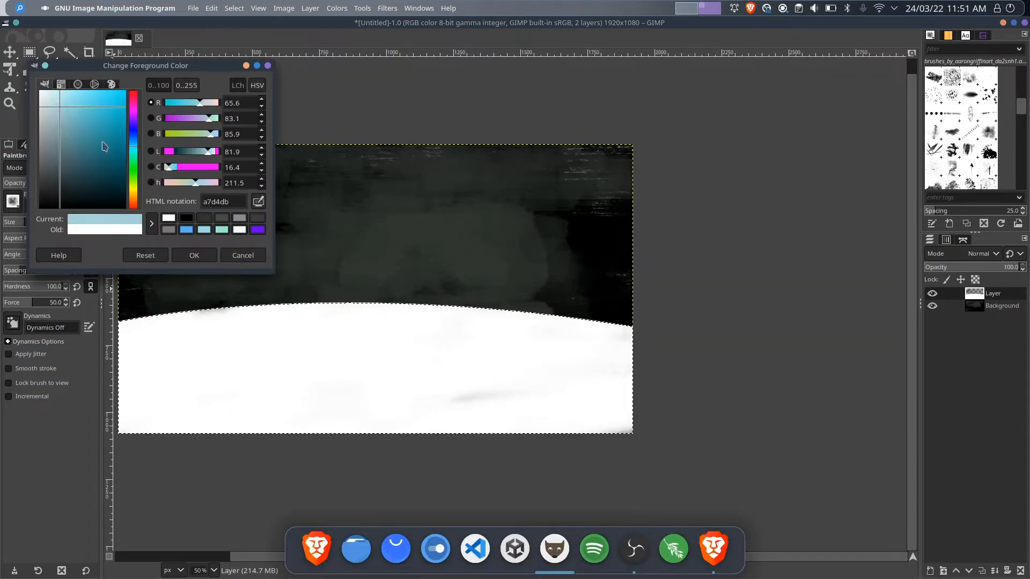
pyautogui.moveTo(59, 119); pyautogui.dragTo(67, 135)
pyautogui.click(194, 255)
# Try grey-blue strokes back and forth across the white ground
pyautogui.moveTo(207, 377)
pyautogui.mouseDown()
pyautogui.moveTo(454, 406)
pyautogui.moveTo(687, 392)
pyautogui.mouseUp()
pyautogui.moveTo(687, 392); pyautogui.dragTo(204, 371)
pyautogui.hotkey('ctrl', 'z')
pyautogui.hotkey('ctrl', 'z')
pyautogui.hotkey('ctrl', 'z')
# Paint soft grey-blue shading on the lower white ground and a blue haze above its curved edge
pyautogui.moveTo(215, 423); pyautogui.dragTo(569, 424)
pyautogui.moveTo(232, 340)
pyautogui.mouseDown()
pyautogui.moveTo(329, 368)
pyautogui.moveTo(272, 330)
pyautogui.moveTo(506, 318)
pyautogui.moveTo(688, 337)
pyautogui.mouseUp()
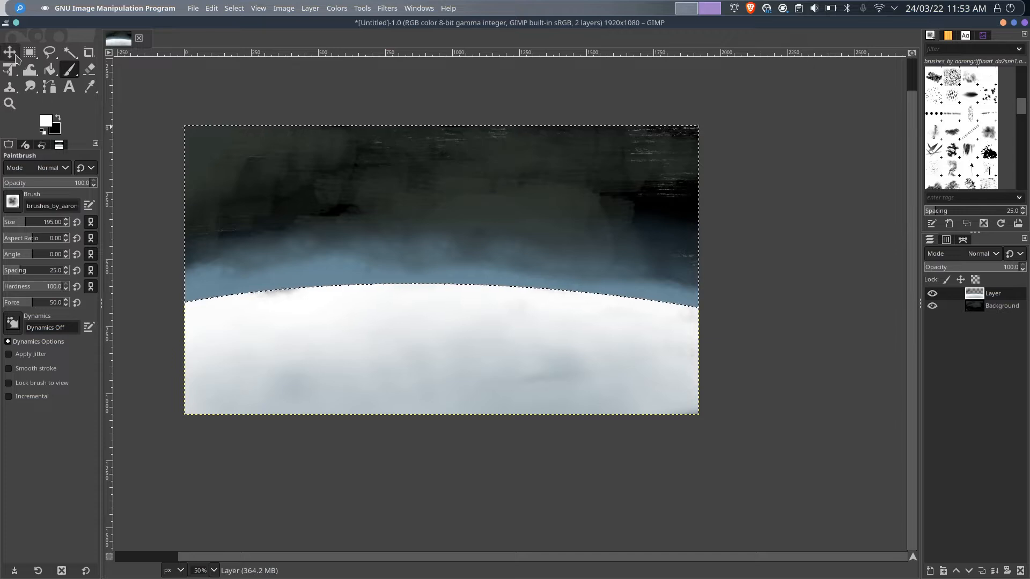
# Replace the selection with a rectangular selection around the whole canvas
pyautogui.click(29, 53)
pyautogui.moveTo(147, 90); pyautogui.dragTo(777, 496)
pyautogui.press('Return')
# Soften the curved horizon from one side to the other with white strokes of the soft brush at size 180
pyautogui.scroll(1, 211, 326)
pyautogui.press('p')
pyautogui.moveTo(214, 322)
pyautogui.mouseDown()
pyautogui.moveTo(255, 310)
pyautogui.moveTo(362, 279)
pyautogui.moveTo(446, 288)
pyautogui.moveTo(539, 271)
pyautogui.moveTo(676, 296)
pyautogui.mouseUp()
pyautogui.scroll(-2, 676, 296)
pyautogui.scroll(1, 665, 268)
pyautogui.scroll(3, 268, 322)
pyautogui.scroll(-3, 539, 322)
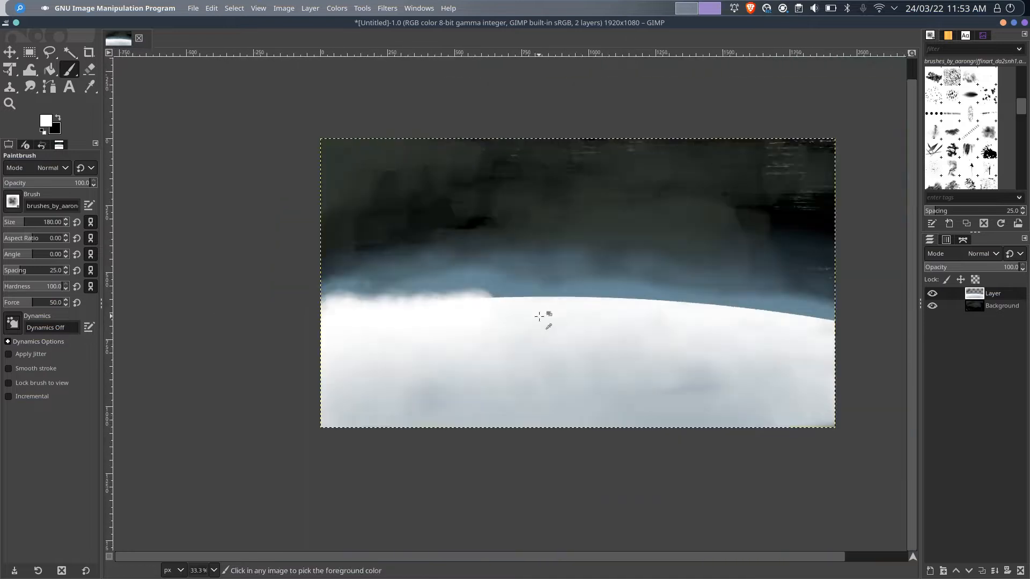
pyautogui.scroll(2, 453, 294)
pyautogui.scroll(-1, 426, 304)
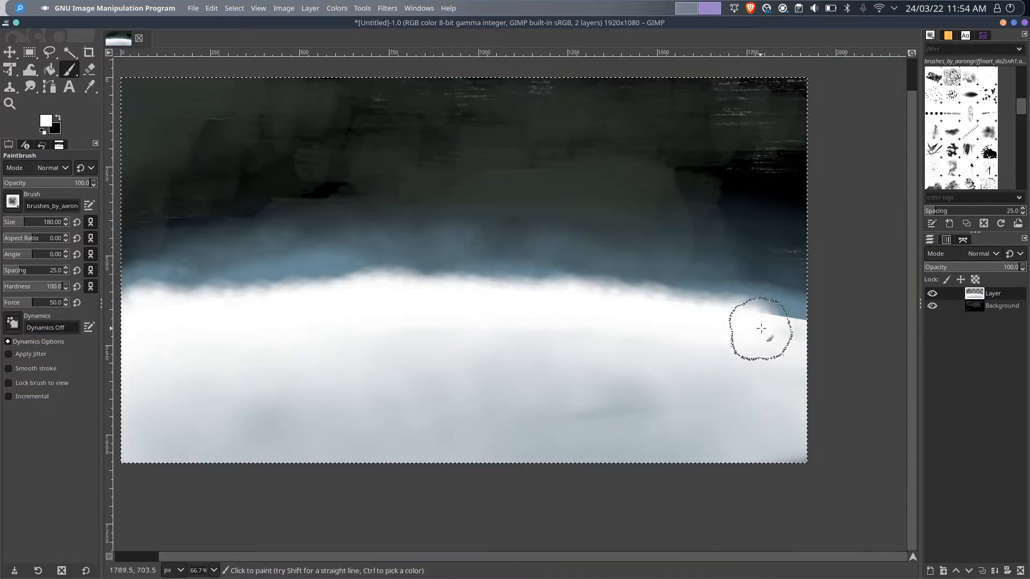
pyautogui.scroll(-1, 320, 291)
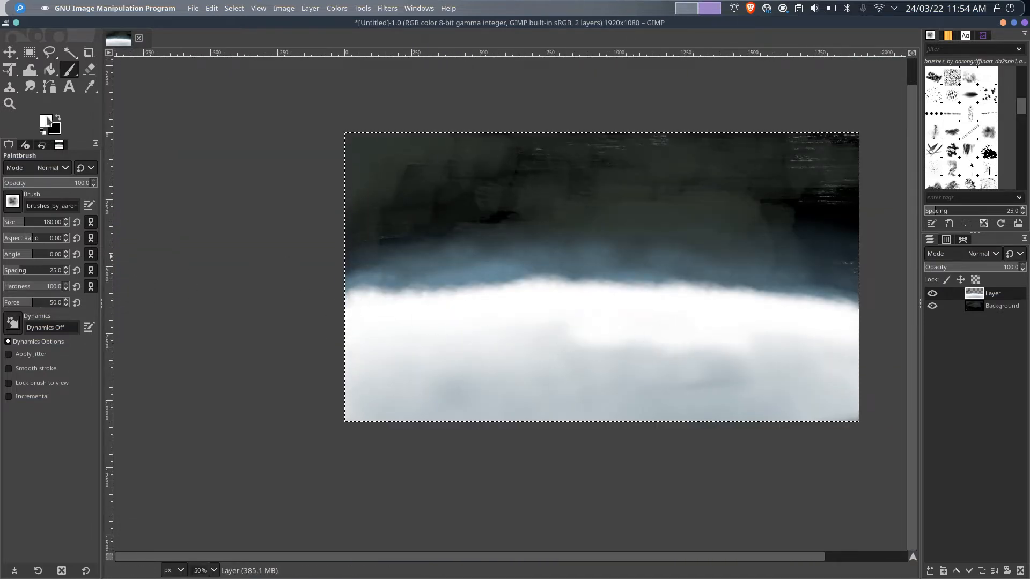
# Sample the blue of the haze above the horizon and shade the lower part of the white ground with it
pyautogui.keyDown('ctrl'); pyautogui.click(465, 253); pyautogui.keyUp('ctrl')
pyautogui.moveTo(329, 417); pyautogui.dragTo(558, 407)
pyautogui.click(42, 221)
pyautogui.moveTo(328, 386)
pyautogui.mouseDown()
pyautogui.moveTo(635, 355)
pyautogui.moveTo(273, 364)
pyautogui.moveTo(568, 345)
pyautogui.mouseUp()
pyautogui.scroll(-2, 526, 328)
# Save the image as Untitled.xcf
pyautogui.hotkey('ctrl', 's')
pyautogui.click(263, 314)
pyautogui.click(652, 519)
pyautogui.click(691, 9)
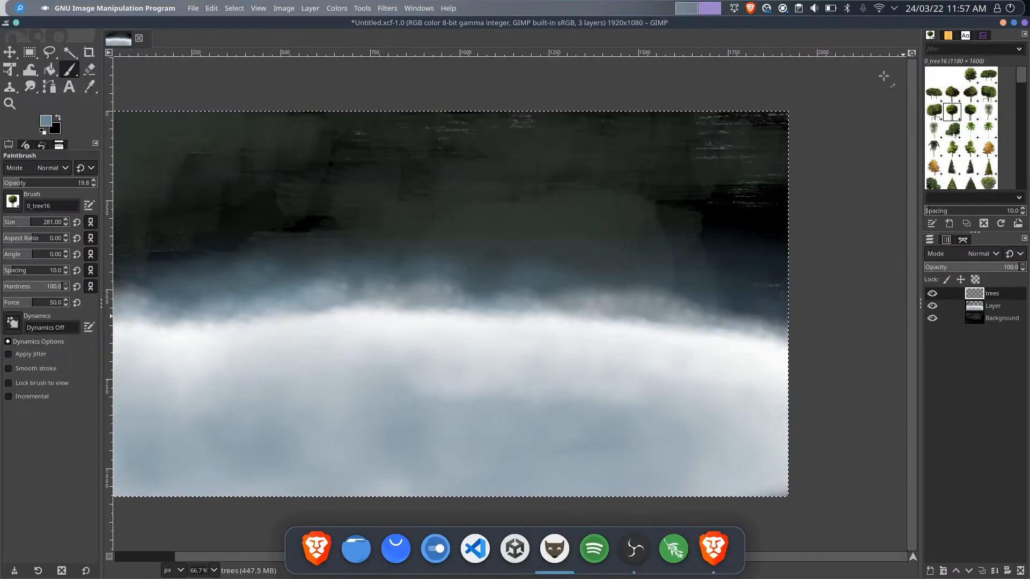
# Stamp a tree above the horizon with the 0_tree16 brush at size 281 and try another tree brush on the snowy ground
pyautogui.click(441, 278)
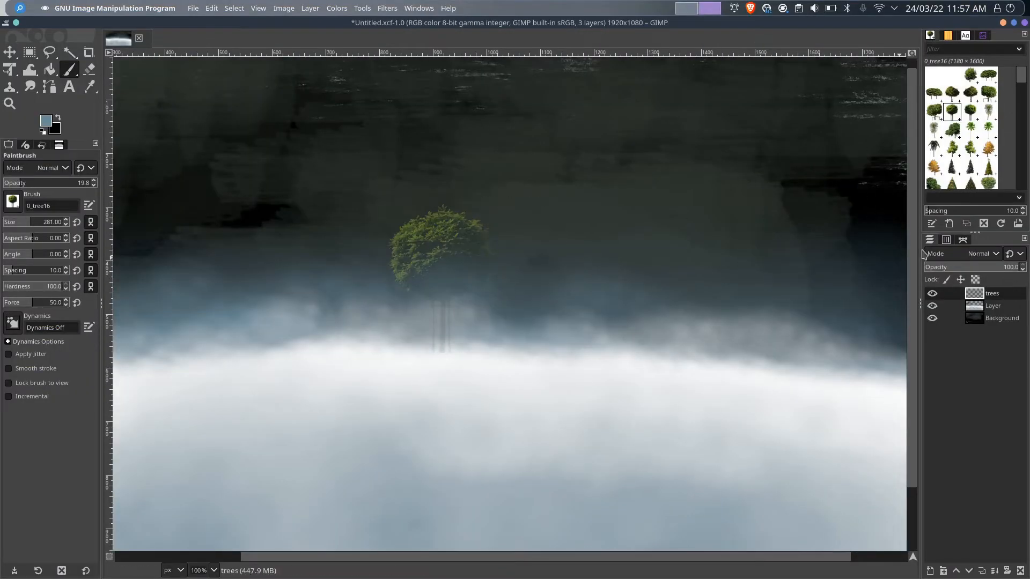
pyautogui.scroll(-2, 958, 129)
pyautogui.click(952, 128)
pyautogui.click(518, 419)
pyautogui.hotkey('ctrl', 'z')
# Try stamping overlapping large bushes along the horizon with the 0_tree35 brush at size 661
pyautogui.click(970, 164)
pyautogui.click(525, 338)
pyautogui.scroll(-1, 676, 371)
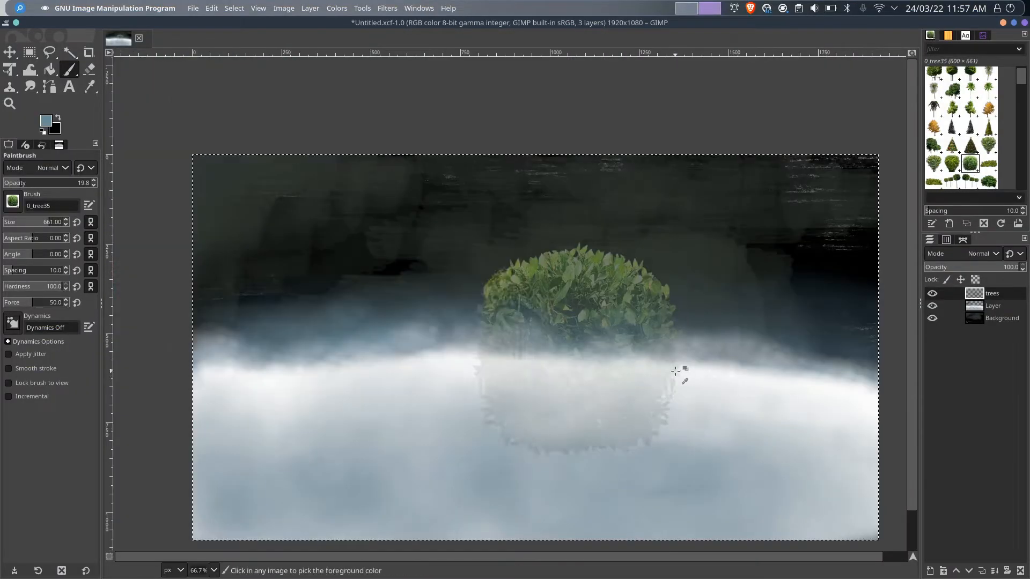
pyautogui.hotkey('ctrl', 'z')
pyautogui.click(632, 347)
pyautogui.click(494, 372)
pyautogui.click(375, 370)
pyautogui.click(335, 362)
pyautogui.click(252, 412)
# Undo the bush stamps and move the trees layer beneath the ground layer
pyautogui.moveTo(993, 294)
pyautogui.mouseDown()
pyautogui.moveTo(1001, 313)
pyautogui.moveTo(992, 290)
pyautogui.mouseUp()
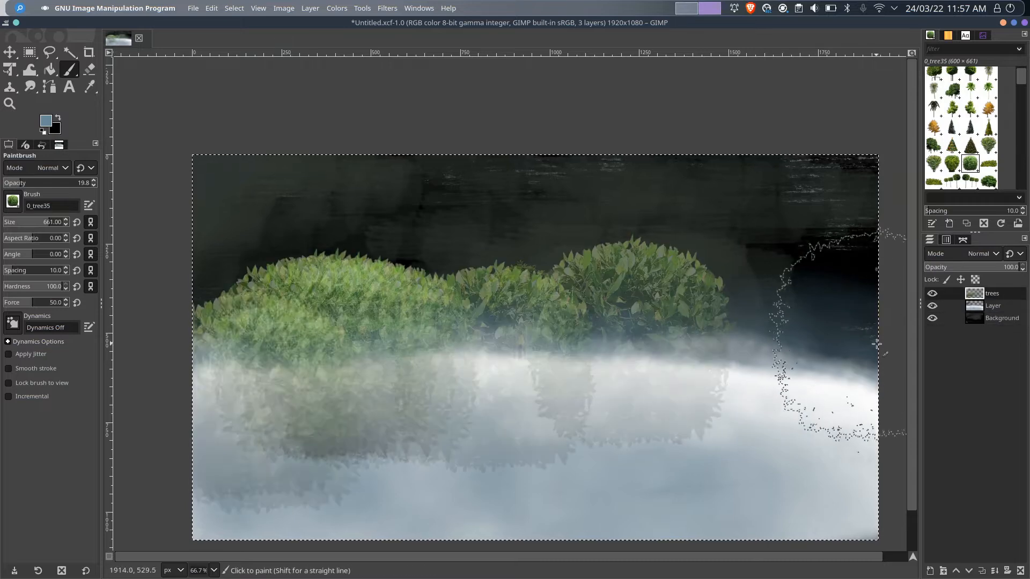
pyautogui.hotkey('ctrl', 'z')
pyautogui.hotkey('ctrl', 'z')
pyautogui.hotkey('ctrl', 'z')
pyautogui.hotkey('ctrl', 'z')
pyautogui.hotkey('ctrl', 'z')
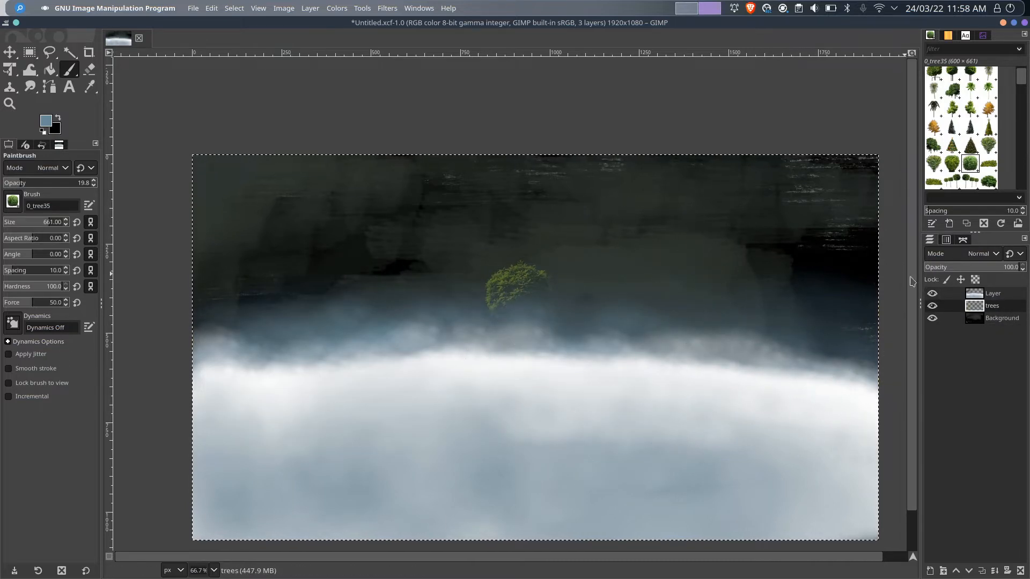
# Stamp a cluster of orange autumn trees along the horizon with the 0_tree25 brush, at size 203 and then 510
pyautogui.scroll(2, 960, 128)
pyautogui.click(988, 148)
pyautogui.click(622, 322)
pyautogui.hotkey('ctrl', 'z')
pyautogui.click(576, 317)
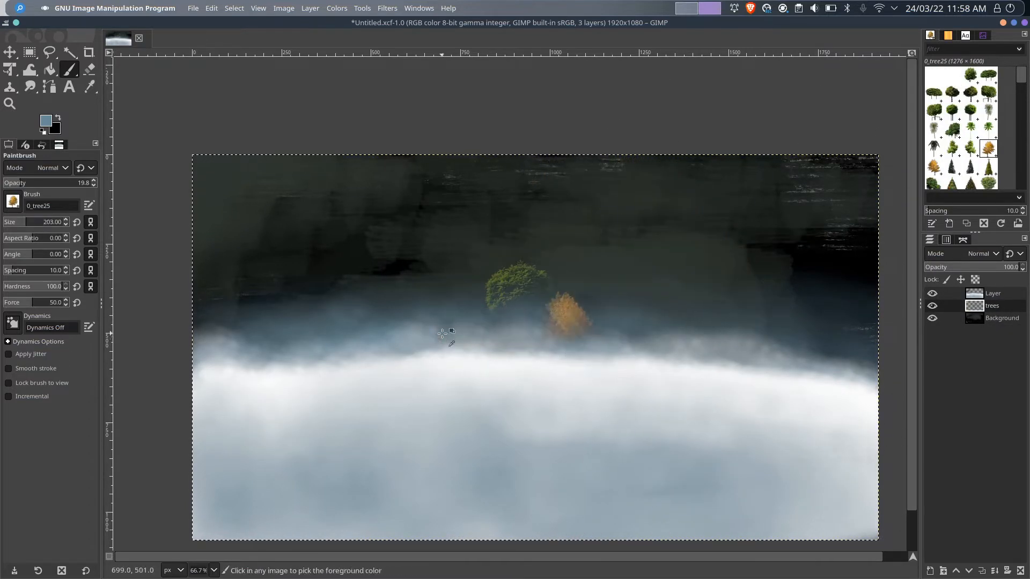
pyautogui.click(473, 271)
pyautogui.click(561, 309)
pyautogui.click(575, 225)
pyautogui.click(647, 306)
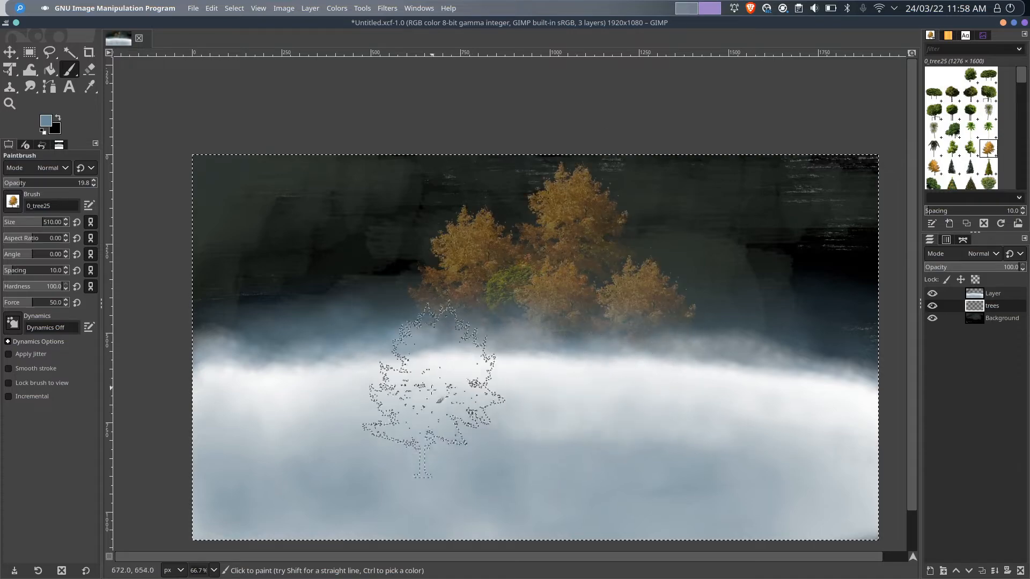
pyautogui.click(411, 317)
pyautogui.click(382, 294)
# Try the 0_tree14 brush, then stamp a green tree group behind the autumn trees with 0_tree4 at size 1024
pyautogui.click(989, 92)
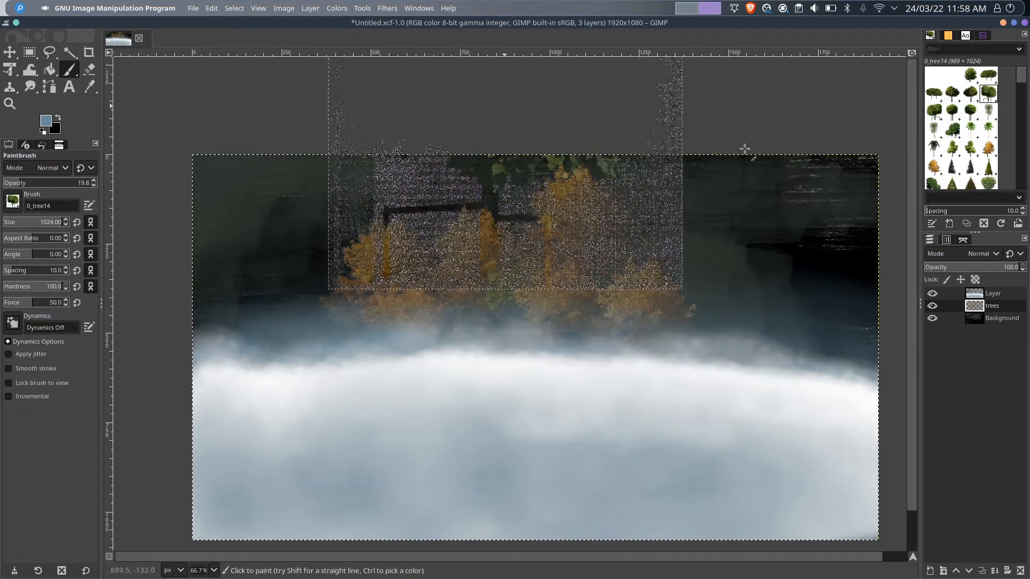
pyautogui.click(367, 302)
pyautogui.hotkey('ctrl', 'z')
pyautogui.scroll(-3, 953, 164)
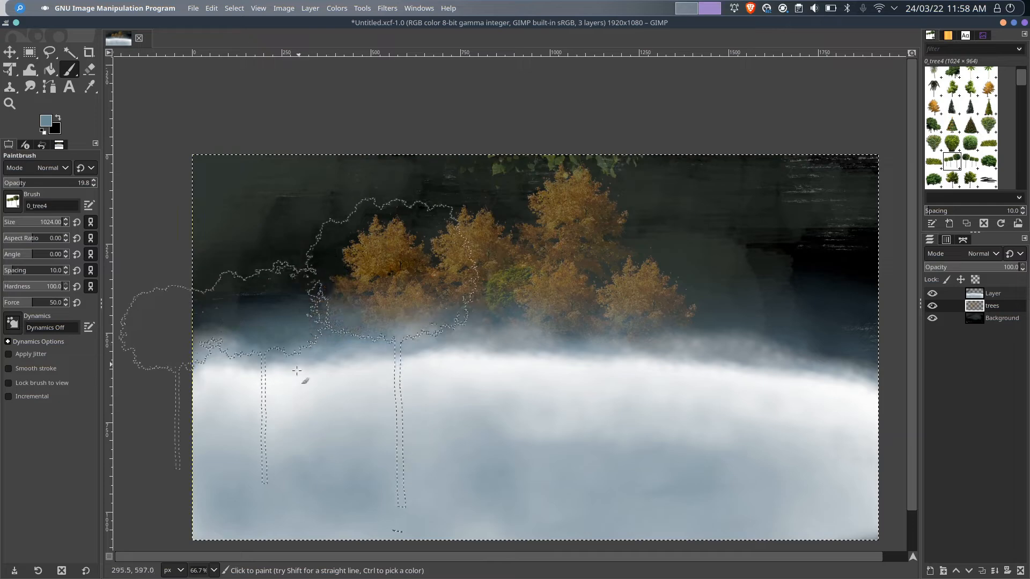
pyautogui.click(295, 378)
# Stamp green trees beside the autumn cluster up to the canvas's right edge with the 0_tree5 brush at size 1024
pyautogui.click(971, 161)
pyautogui.click(739, 394)
pyautogui.hotkey('ctrl', 'z')
pyautogui.click(605, 378)
pyautogui.click(875, 394)
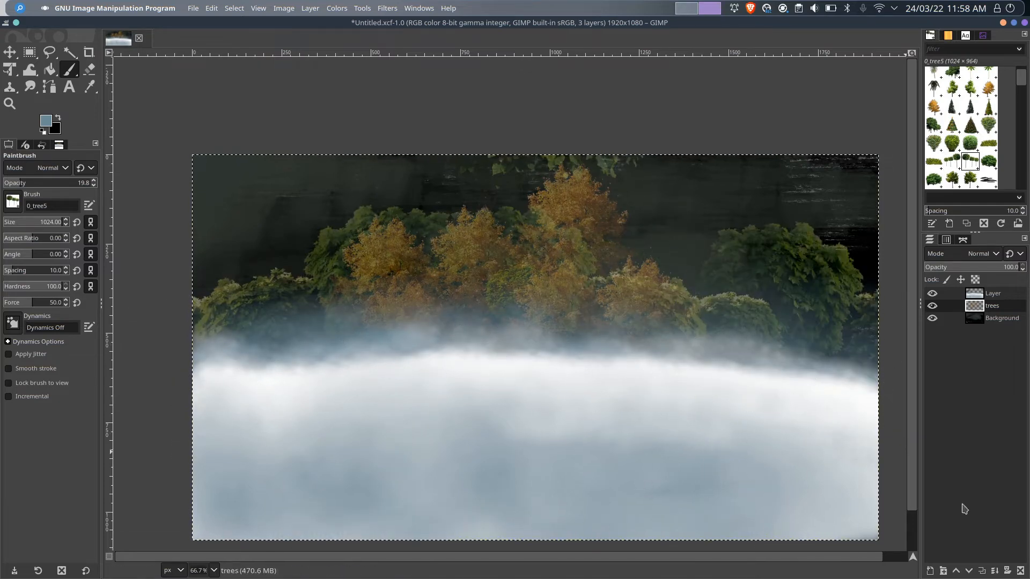
pyautogui.hotkey('ctrl', 'z')
pyautogui.hotkey('ctrl', 'z')
pyautogui.click(848, 419)
pyautogui.moveTo(801, 360); pyautogui.dragTo(713, 373)
pyautogui.click(863, 400)
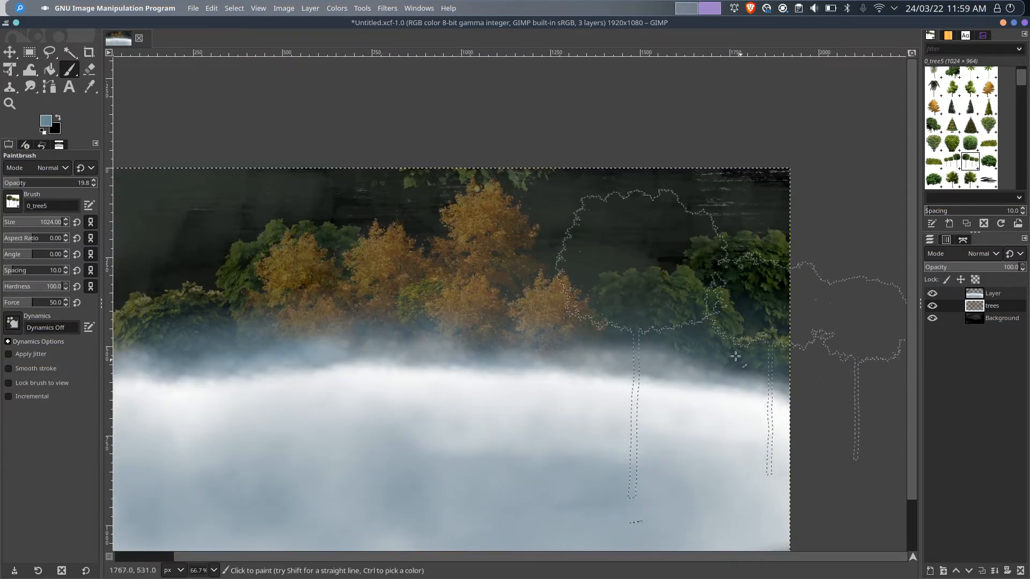
# Try stamping a bush among the right-hand green trees with the 0_tree34 brush at size 714
pyautogui.scroll(2, 979, 126)
pyautogui.scroll(3, 979, 126)
pyautogui.scroll(-5, 976, 128)
pyautogui.click(969, 132)
pyautogui.click(698, 317)
pyautogui.hotkey('ctrl', 'z')
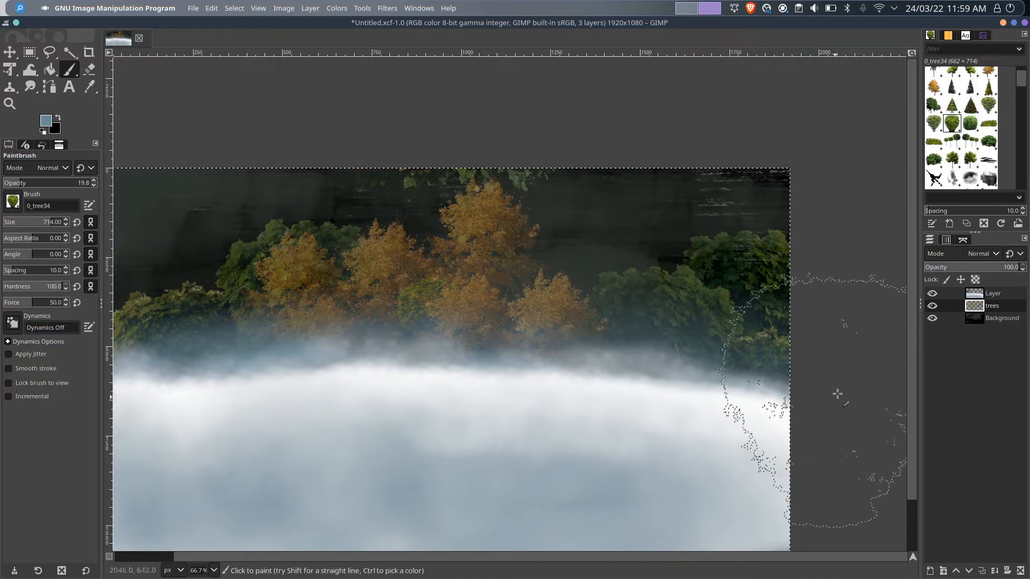
# Add a new layer for more trees and move it beneath the Background layer
pyautogui.rightClick(997, 305)
pyautogui.click(916, 87)
pyautogui.click(942, 295)
pyautogui.click(932, 305)
pyautogui.click(933, 306)
pyautogui.click(666, 317)
pyautogui.moveTo(997, 319)
pyautogui.mouseDown()
pyautogui.moveTo(998, 339)
pyautogui.moveTo(998, 314)
pyautogui.mouseUp()
pyautogui.hotkey('ctrl', 'z')
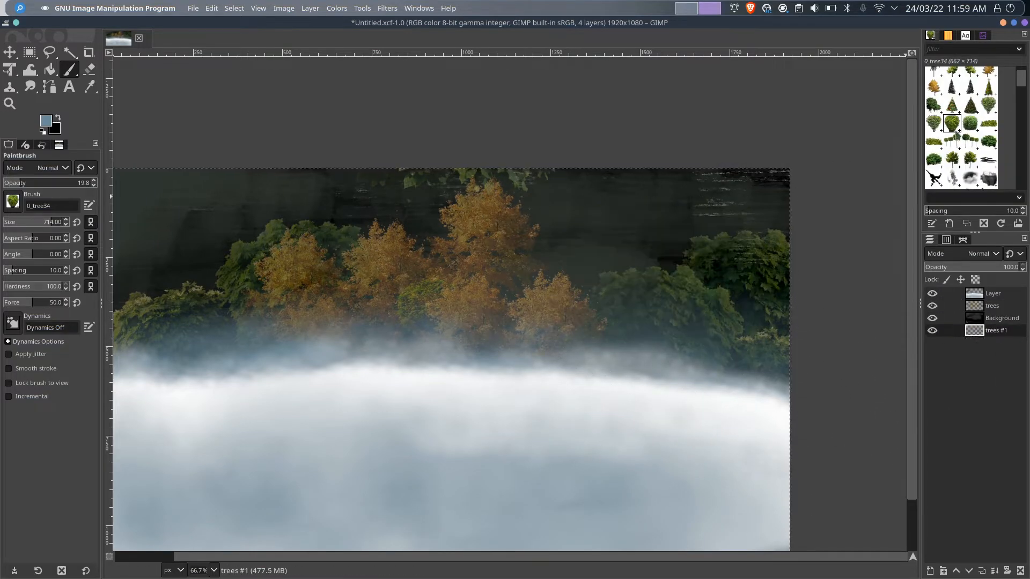
# Try stamping large trees behind the existing ones on the new layer, including the 0_tree2 brush at size 1600
pyautogui.click(988, 160)
pyautogui.click(653, 265)
pyautogui.scroll(-2, 578, 369)
pyautogui.scroll(-3, 951, 174)
pyautogui.click(952, 173)
pyautogui.scroll(6, 953, 135)
pyautogui.click(952, 130)
pyautogui.scroll(-1, 715, 249)
pyautogui.scroll(-2, 647, 262)
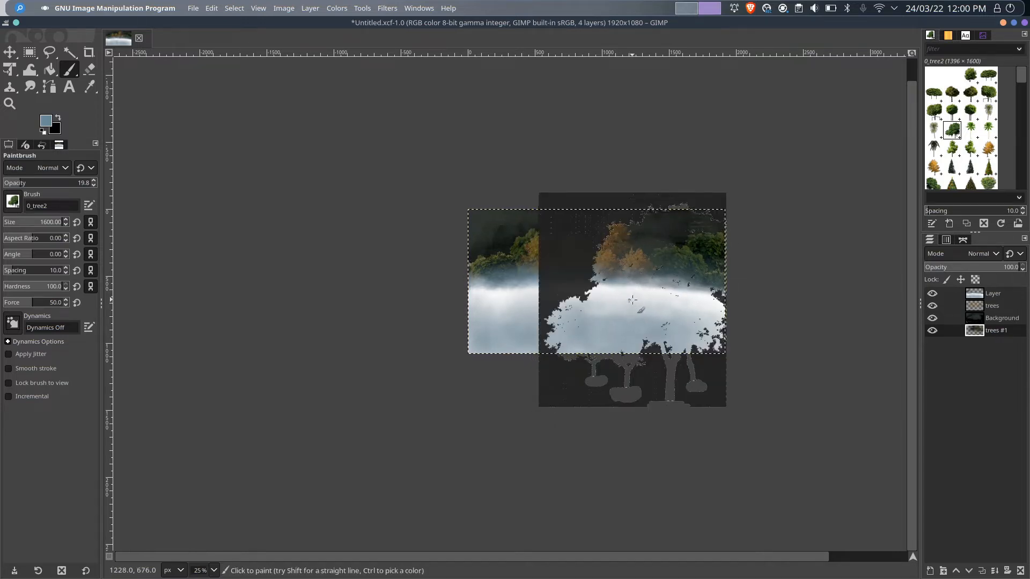
pyautogui.scroll(4, 788, 279)
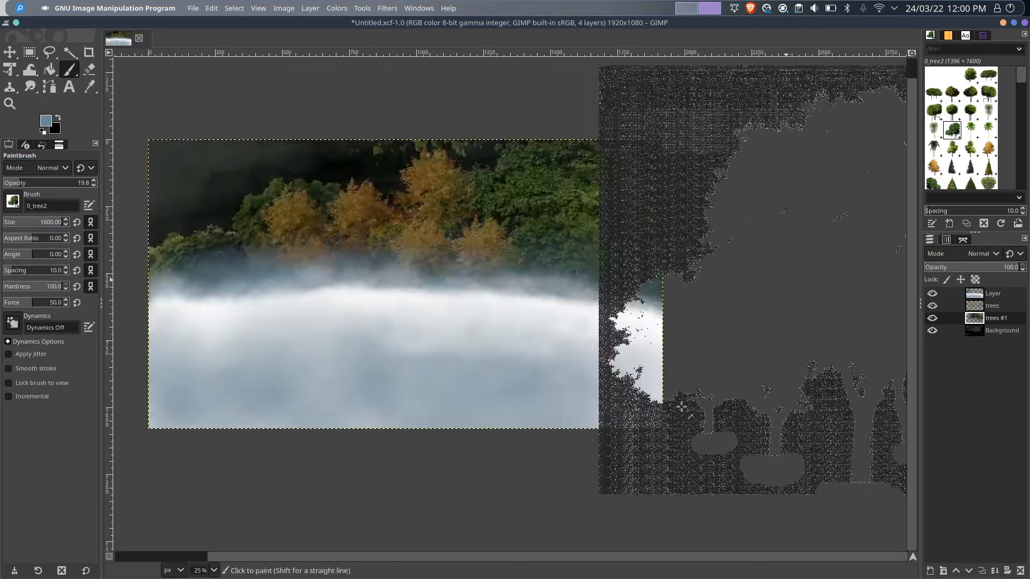
pyautogui.hotkey('ctrl', 'z')
# Move the emptied extra tree layer above Background and merge the trees layer down into it
pyautogui.scroll(-3, 690, 417)
pyautogui.scroll(-3, 934, 112)
pyautogui.click(989, 100)
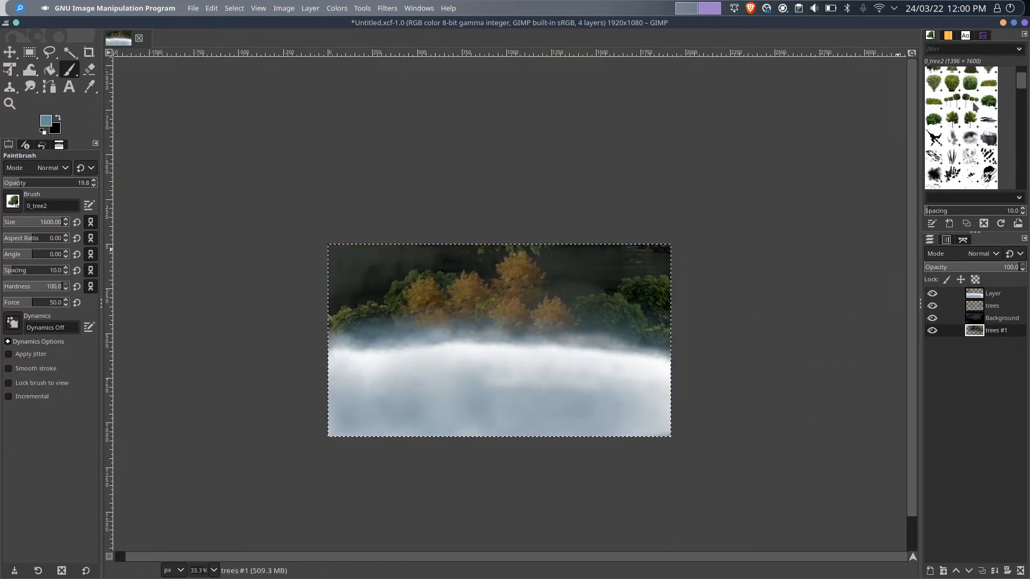
pyautogui.scroll(2, 558, 319)
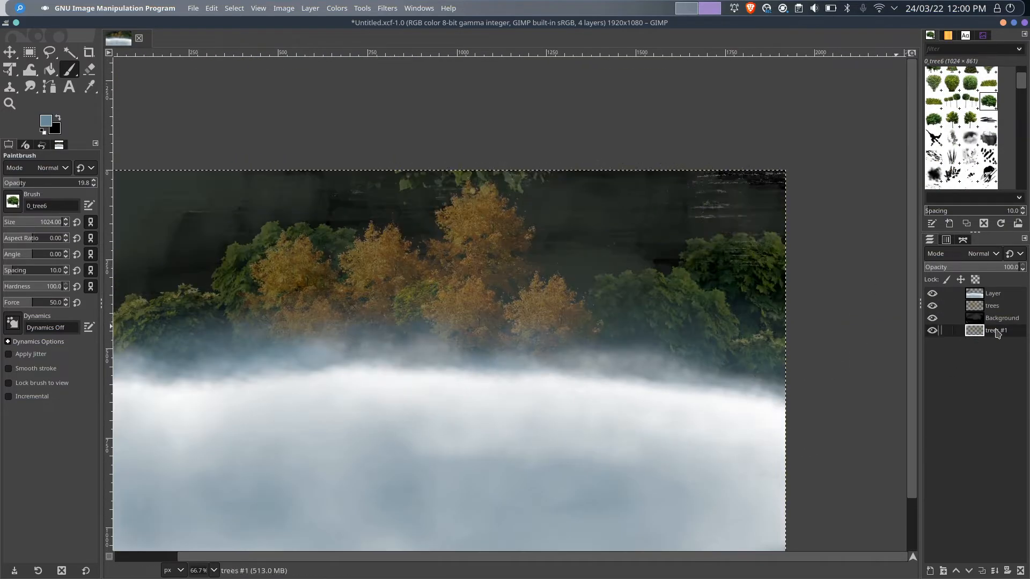
pyautogui.scroll(-2, 633, 343)
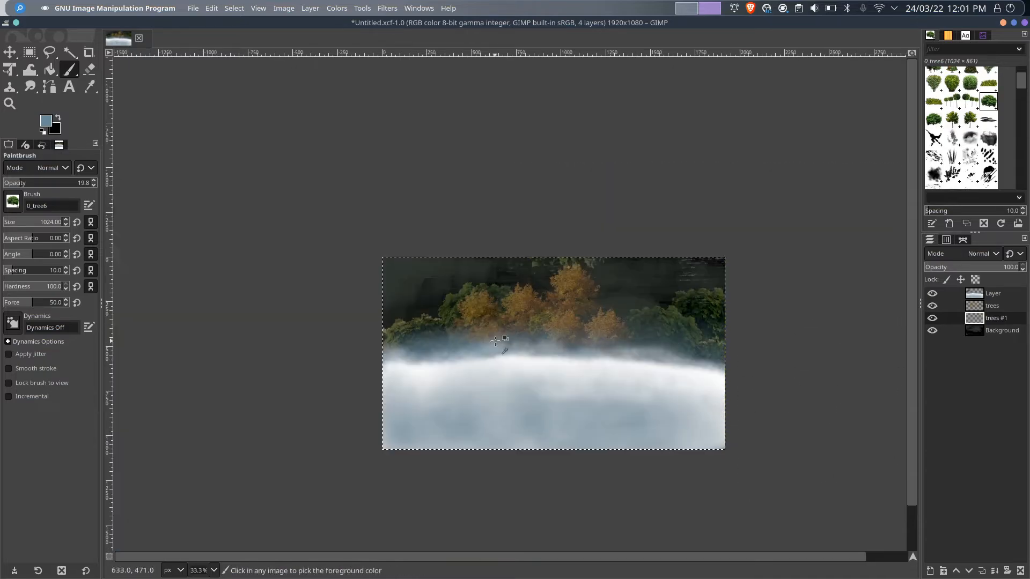
pyautogui.scroll(1, 609, 340)
pyautogui.rightClick(993, 306)
pyautogui.click(914, 144)
# Add a layer beneath the trees for the 0_tree26 brush, and merge the trees layer down into it
pyautogui.scroll(-5, 960, 128)
pyautogui.click(934, 147)
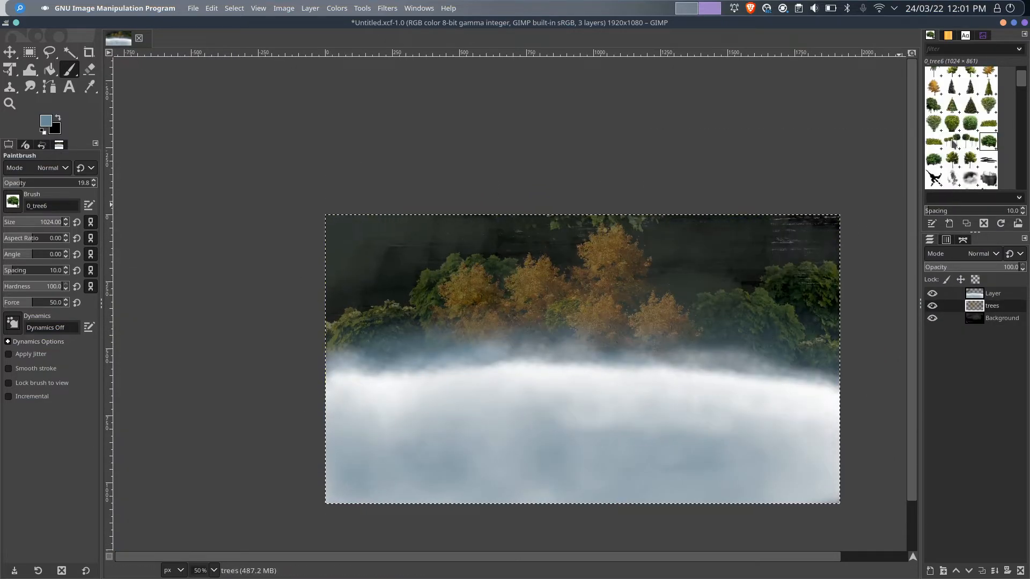
pyautogui.scroll(2, 620, 288)
pyautogui.hotkey('shift', 'ctrl', 'n')
pyautogui.press('Return')
pyautogui.scroll(-1, 443, 334)
pyautogui.scroll(-2, 443, 334)
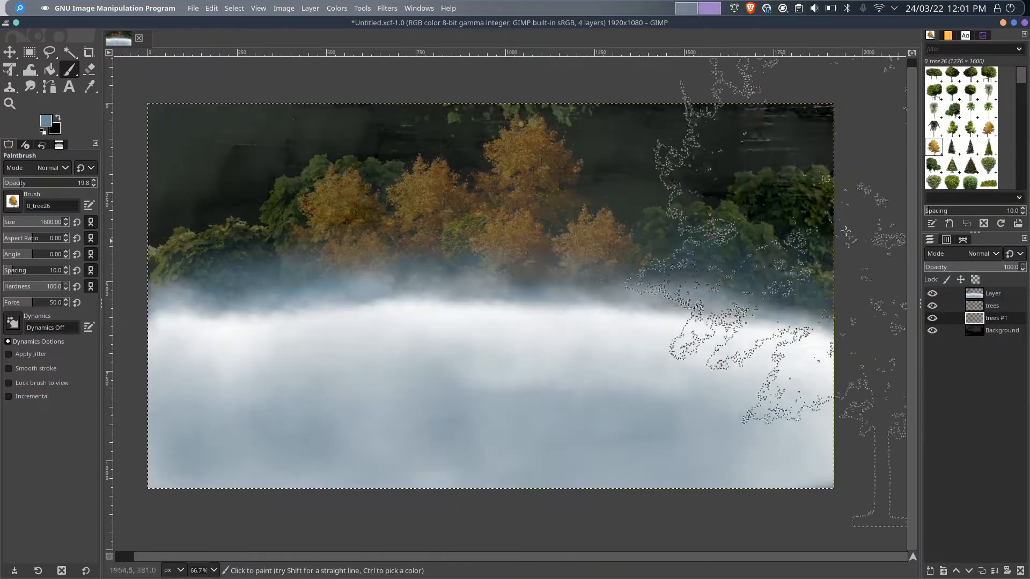
pyautogui.scroll(-1, 679, 353)
pyautogui.rightClick(998, 305)
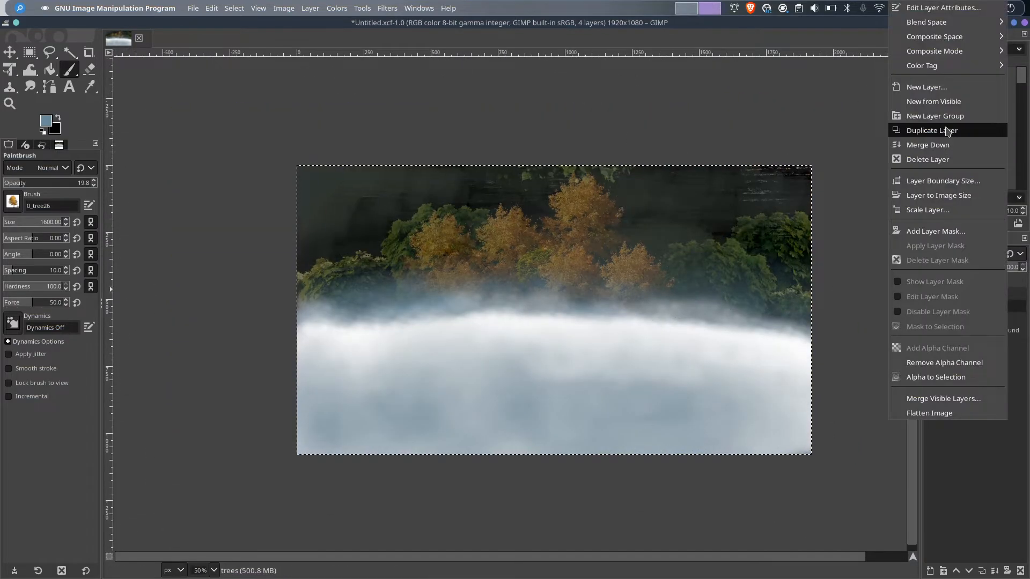
pyautogui.click(922, 145)
# Lower the saturation of the trees layer and return to the Paintbrush
pyautogui.click(337, 8)
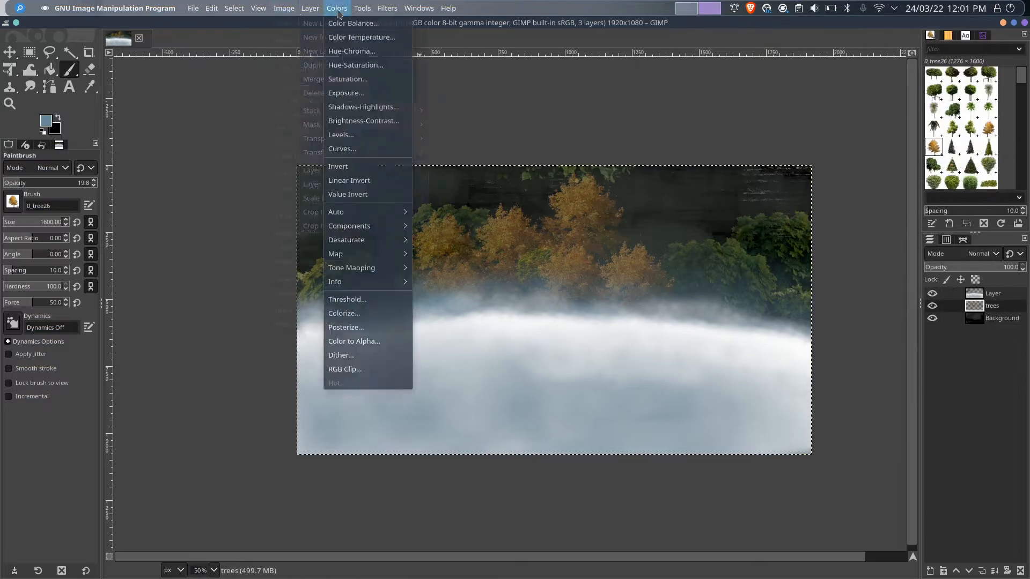
pyautogui.click(365, 78)
pyautogui.press('Return')
pyautogui.scroll(5, 307, 451)
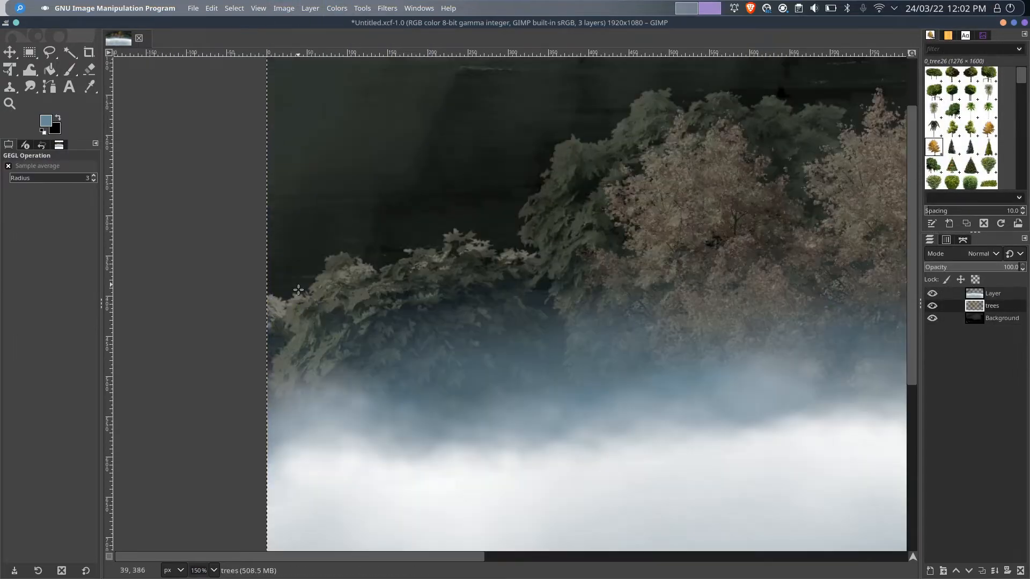
pyautogui.press('p')
pyautogui.scroll(-5, 786, 188)
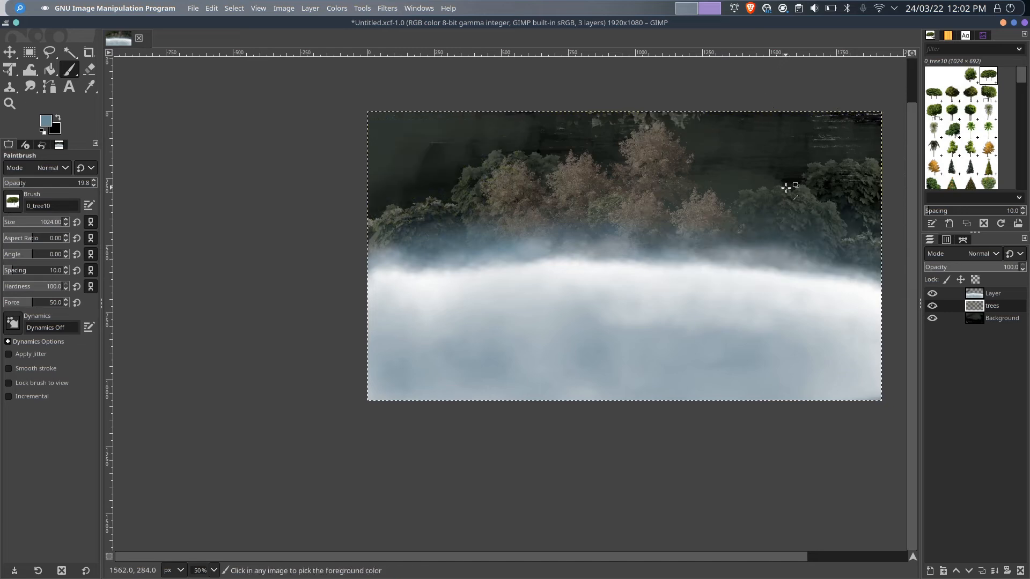
# Add a layer beneath the trees and paint blue haze on it with the brushes_by_aaron cloud brush at sizes 333 and 711
pyautogui.rightClick(992, 306)
pyautogui.click(853, 189)
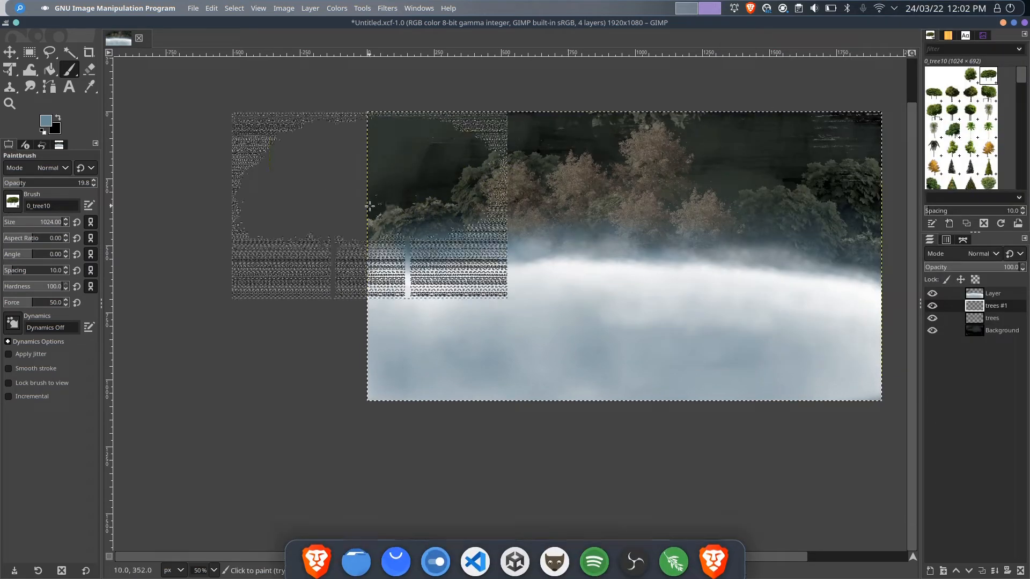
pyautogui.click(52, 125)
pyautogui.press('Escape')
pyautogui.scroll(-3, 959, 142)
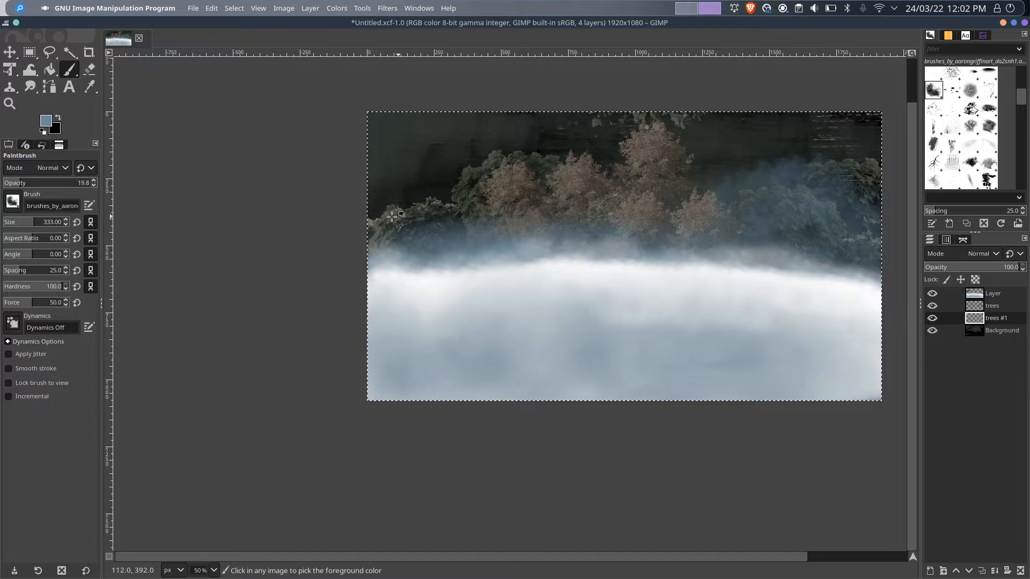
pyautogui.scroll(-1, 700, 230)
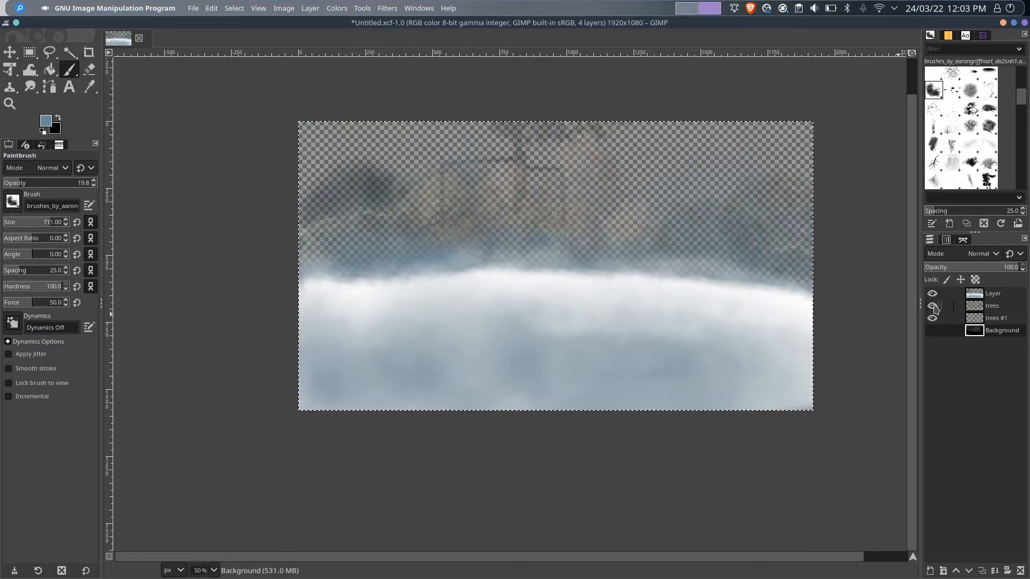
# Turn the hidden layers back on and select the 0_tree28 brush
pyautogui.scroll(5, 961, 153)
pyautogui.click(973, 131)
pyautogui.click(933, 318)
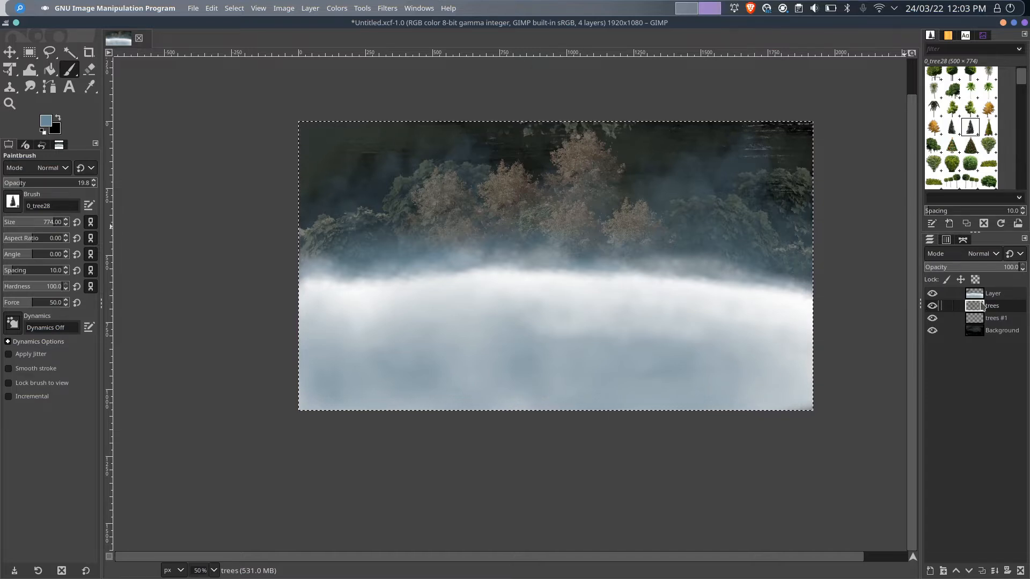
# Paint black behind the trees on the trees #1 layer with the Acrylic 04 brush at size 620 and full opacity
pyautogui.scroll(5, 961, 129)
pyautogui.click(934, 140)
pyautogui.click(49, 223)
pyautogui.moveTo(466, 225)
pyautogui.mouseDown()
pyautogui.moveTo(432, 215)
pyautogui.moveTo(536, 246)
pyautogui.moveTo(787, 236)
pyautogui.mouseUp()
pyautogui.hotkey('ctrl', 'z')
pyautogui.click(983, 320)
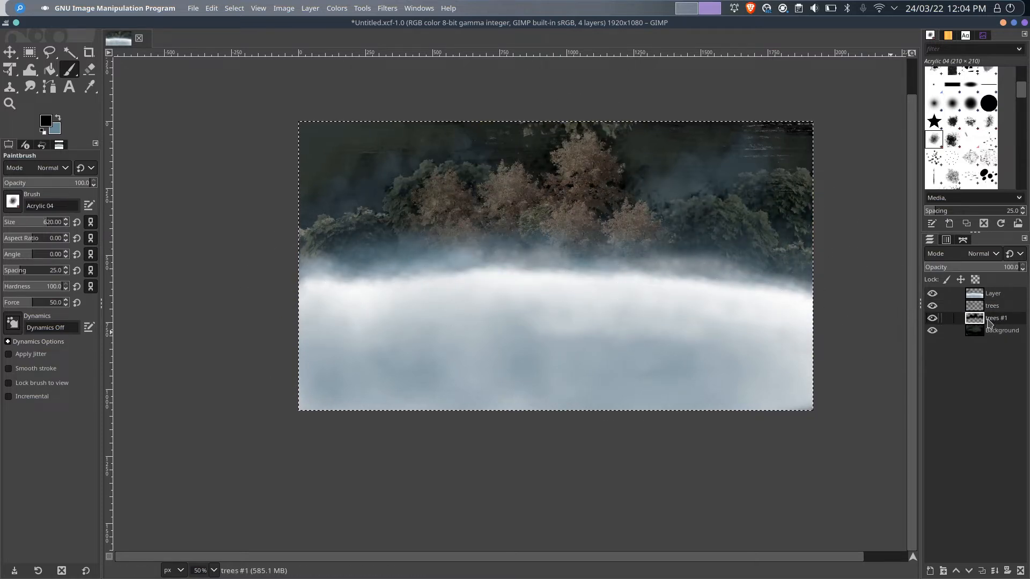
# Paint further strokes behind the trees with Acrylic 04 at size 228 and 19.1 opacity
pyautogui.press('+')
pyautogui.click(27, 224)
pyautogui.scroll(1, 422, 187)
pyautogui.moveTo(595, 142)
pyautogui.mouseDown()
pyautogui.moveTo(600, 127)
pyautogui.moveTo(303, 161)
pyautogui.moveTo(281, 190)
pyautogui.mouseUp()
pyautogui.click(20, 183)
pyautogui.scroll(-2, 526, 193)
# Undo the dark strokes and haze behind the trees together with the layer added for them
pyautogui.hotkey('ctrl', 'z')
pyautogui.hotkey('ctrl', 'z')
pyautogui.hotkey('ctrl', 'z')
pyautogui.hotkey('ctrl', 'z')
pyautogui.hotkey('ctrl', 'z')
pyautogui.hotkey('ctrl', 'z')
pyautogui.hotkey('ctrl', 'z')
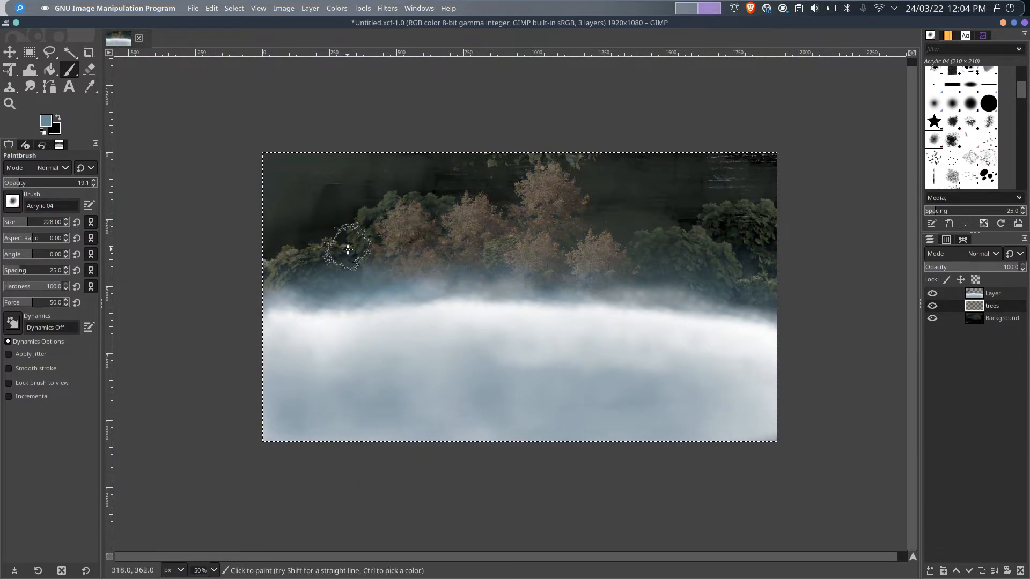
# Try stamping bare branches over the sky with the branch brush at size 582 and 100 opacity
pyautogui.scroll(-2, 968, 153)
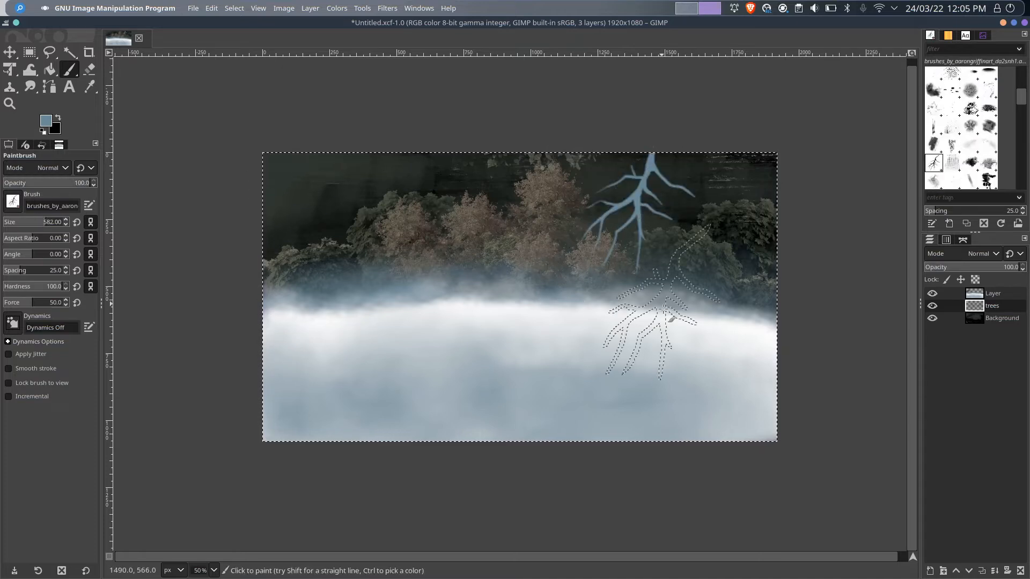
pyautogui.scroll(5, 960, 134)
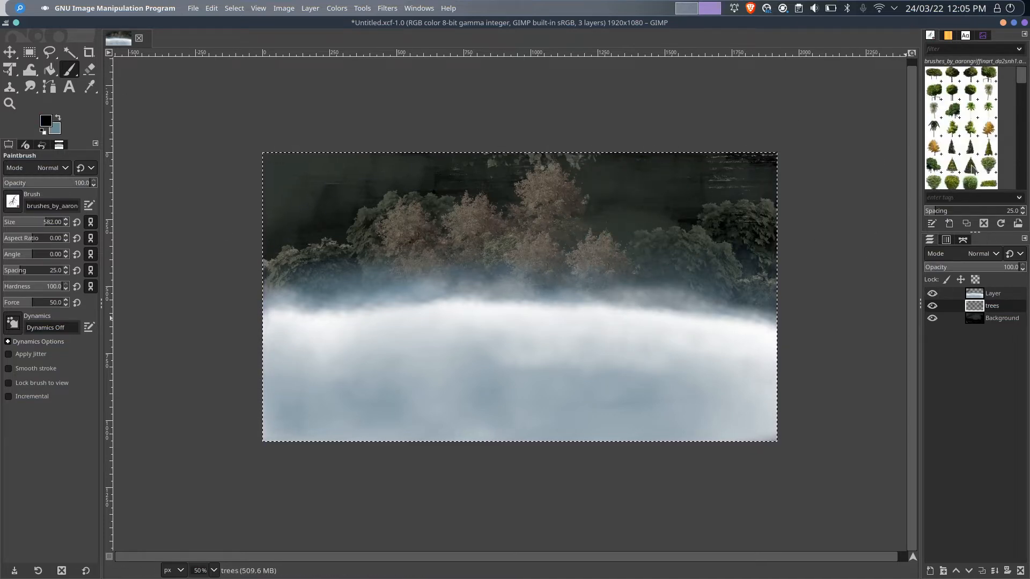
# Clear the old trees and stamp a single 0_tree8 tree above the middle of the horizon, beneath the ground layer
pyautogui.scroll(-3, 958, 147)
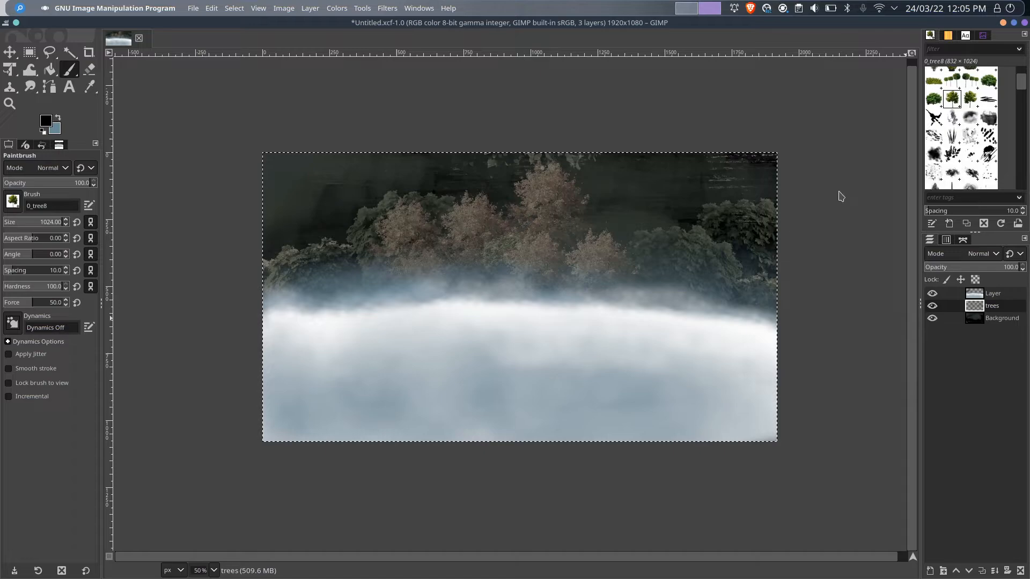
pyautogui.click(634, 142)
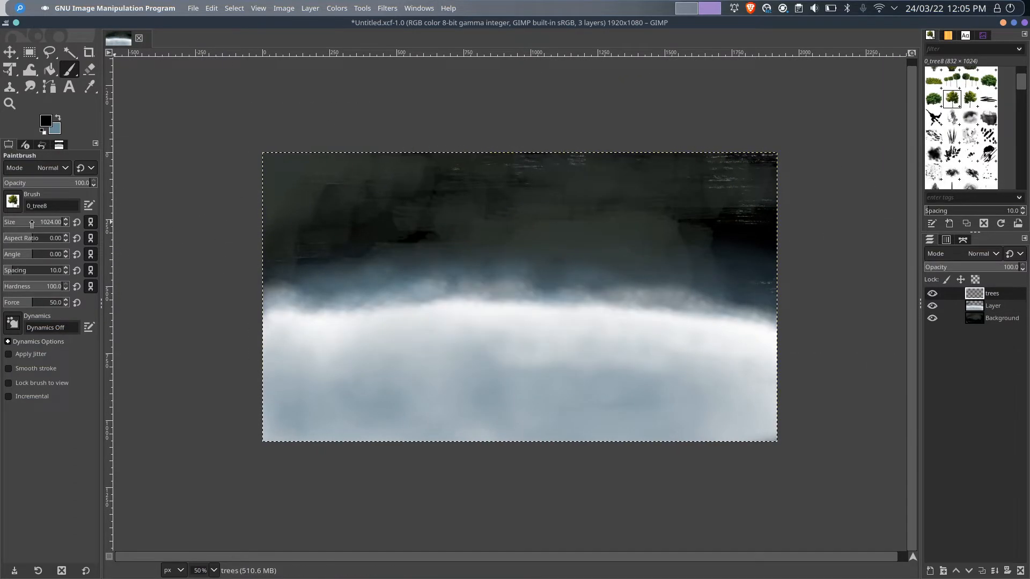
pyautogui.press('1')
pyautogui.keyDown('ctrl'); pyautogui.scroll(-1, 601, 259); pyautogui.keyUp('ctrl')
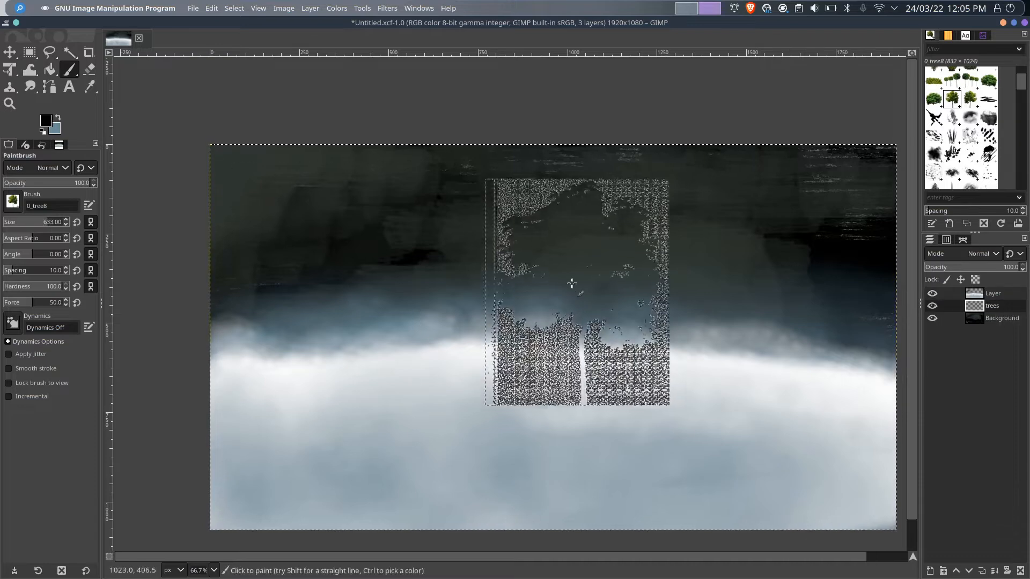
pyautogui.click(541, 285)
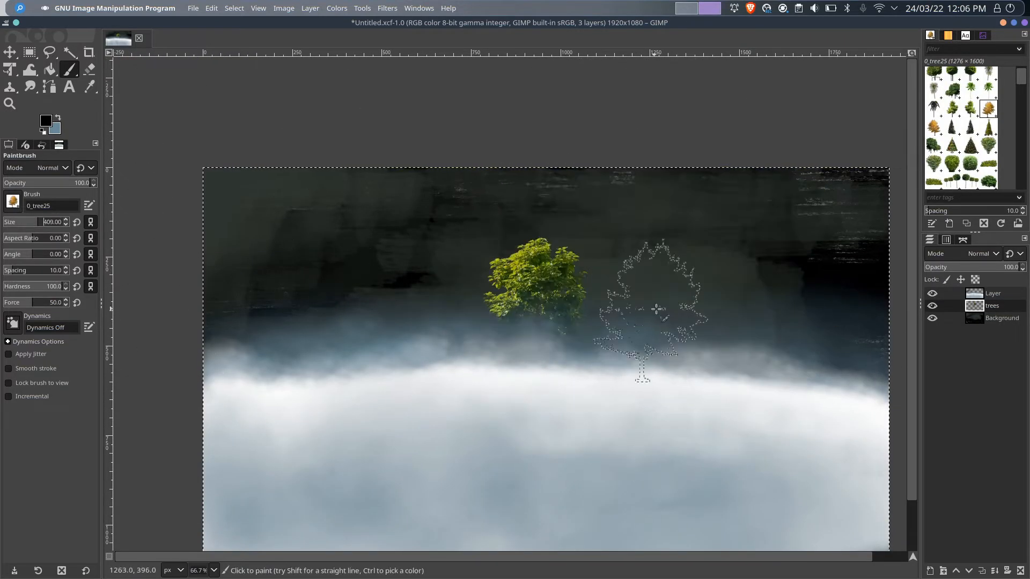
# Try stamping orange 0_tree25 trees at sizes 409 and 794 around the green tree above the horizon
pyautogui.click(595, 303)
pyautogui.click(480, 291)
pyautogui.hotkey('ctrl', 'z')
pyautogui.click(55, 221)
pyautogui.click(513, 236)
pyautogui.hotkey('ctrl', 'z')
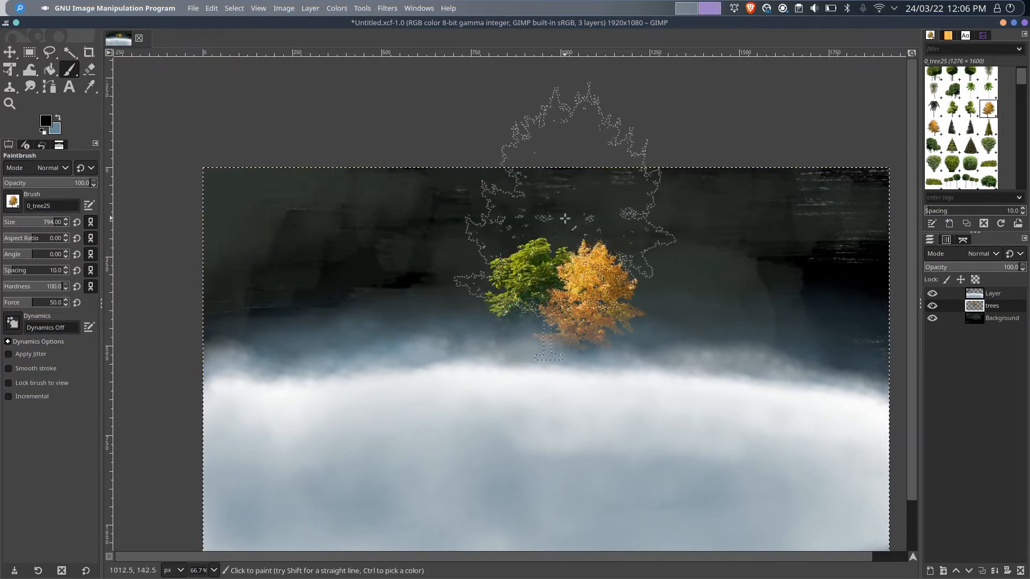
# Try a large 0_tree25 stamp at size 794 in the middle with a 0_tree12 stamp at size 420 beside it
pyautogui.click(531, 224)
pyautogui.click(660, 288)
pyautogui.hotkey('ctrl', 'z')
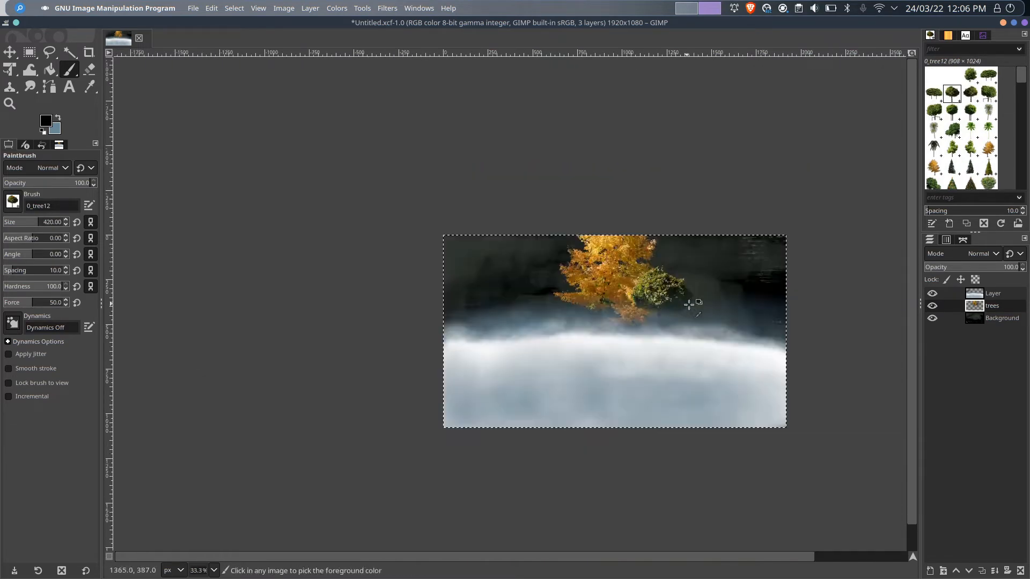
pyautogui.scroll(2, 689, 305)
pyautogui.click(989, 94)
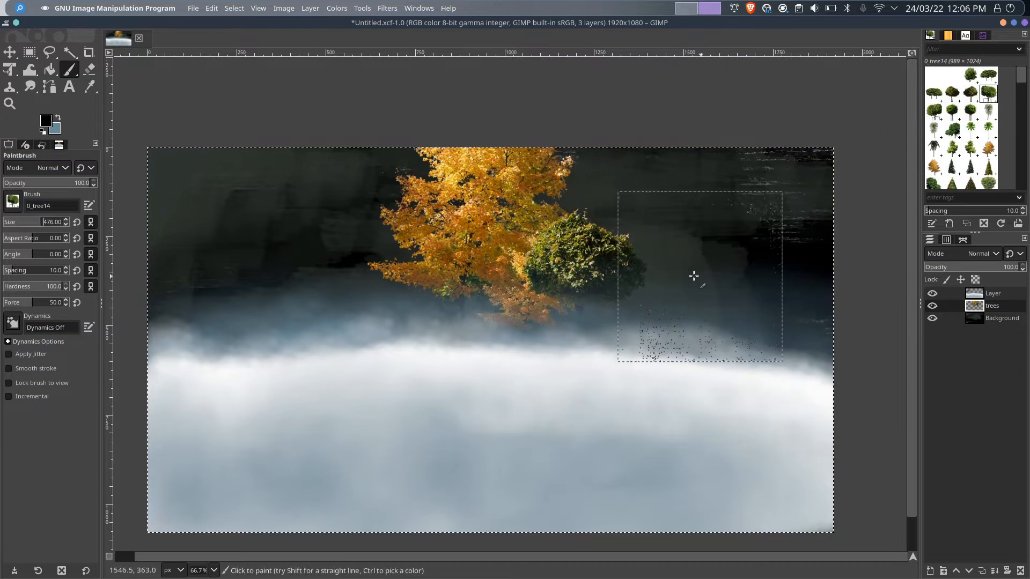
pyautogui.hotkey('ctrl', 'z')
# Stamp leafy green trees above the middle of the horizon, trying 0_tree14 and a neighbouring tree brush at adjusted sizes
pyautogui.click(46, 221)
pyautogui.click(666, 231)
pyautogui.click(934, 111)
pyautogui.click(48, 222)
pyautogui.click(400, 278)
pyautogui.hotkey('ctrl', 'z')
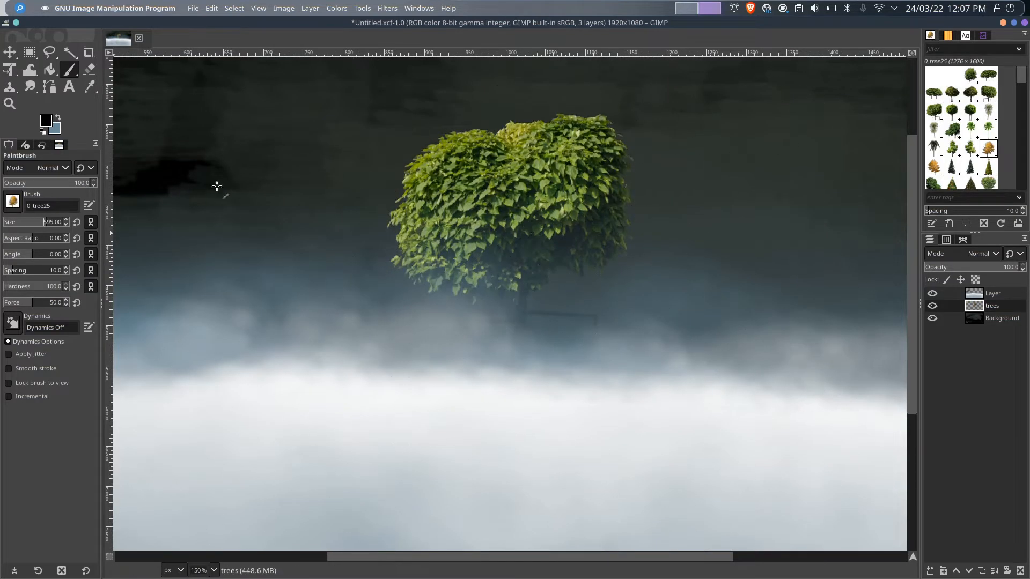
# Stamp three orange 0_tree25 trees at size 595: beside the central green tree and at both side edges of the canvas
pyautogui.click(758, 110)
pyautogui.hotkey('ctrl', 'z')
pyautogui.click(775, 118)
pyautogui.scroll(-3, 775, 268)
pyautogui.scroll(2, 772, 269)
pyautogui.click(714, 228)
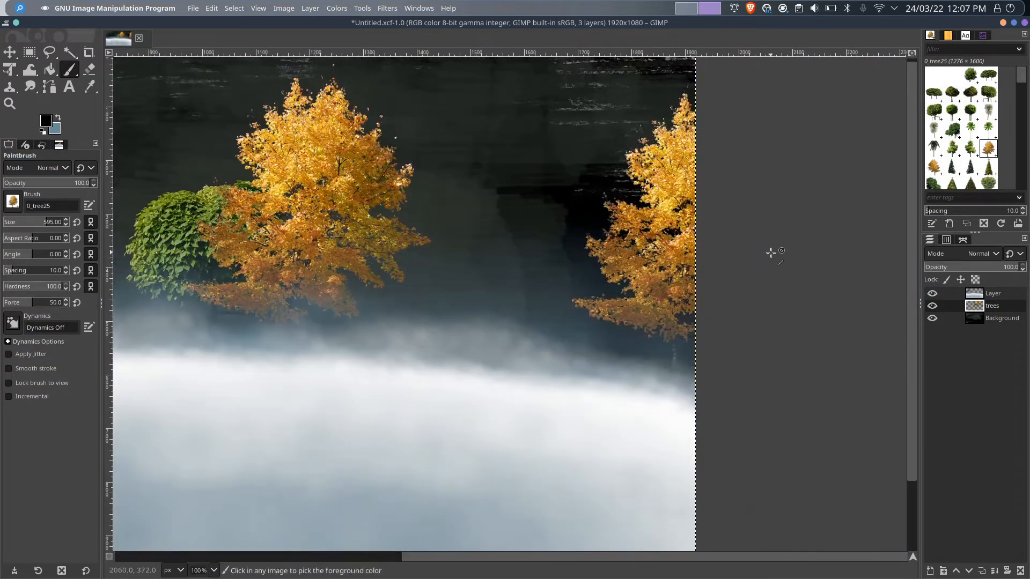
pyautogui.scroll(-3, 770, 253)
pyautogui.scroll(4, 413, 268)
pyautogui.click(390, 181)
pyautogui.scroll(-2, 391, 181)
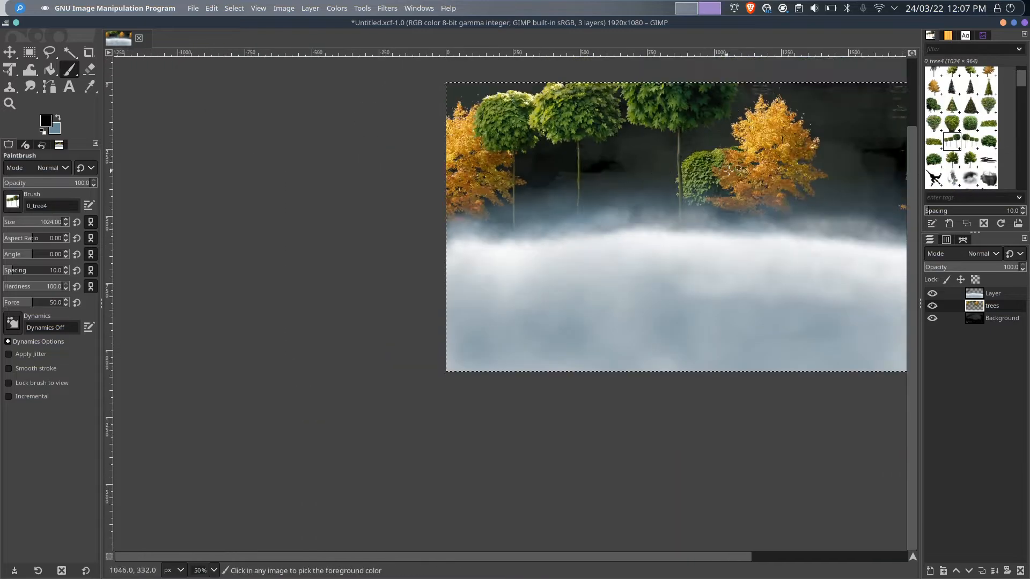
# Undo the tall 0_tree4 stamp, reduce the brush size to 909, and try another stamp higher in the picture
pyautogui.scroll(3, 728, 162)
pyautogui.scroll(-2, 729, 161)
pyautogui.scroll(3, 488, 199)
pyautogui.hotkey('ctrl', 'z')
pyautogui.moveTo(58, 222); pyautogui.dragTo(55, 219)
pyautogui.click(466, 166)
pyautogui.scroll(-3, 467, 166)
pyautogui.hotkey('ctrl', 'z')
# Stamp 0_tree4 at size 909 low along the horizon so only the crowns rise above the ground haze
pyautogui.click(416, 180)
pyautogui.hotkey('ctrl', 'z')
pyautogui.click(424, 227)
pyautogui.hotkey('ctrl', 'z')
pyautogui.click(422, 266)
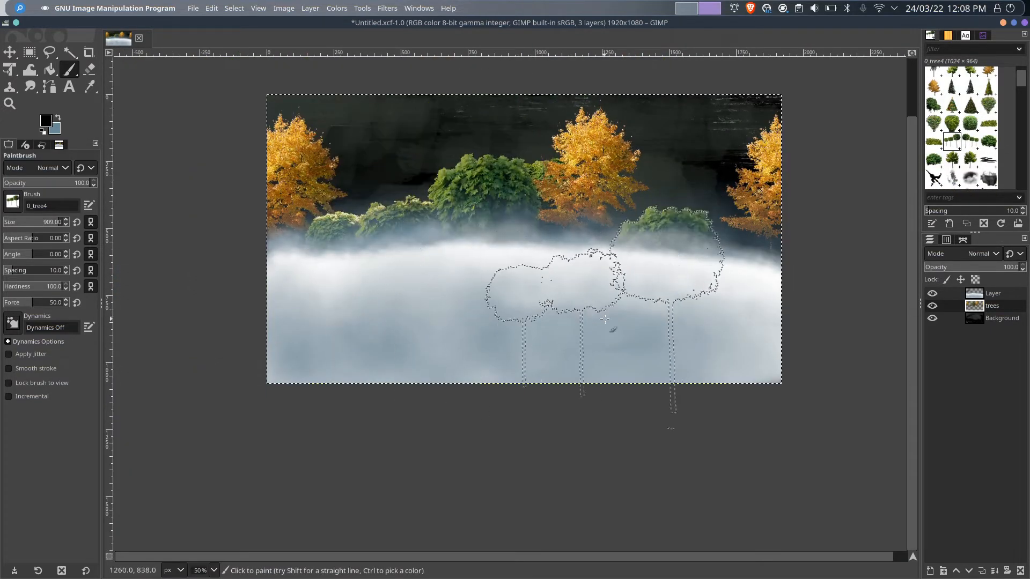
# Try stamping 0_tree17 at size 1600 on the trees layer
pyautogui.scroll(2, 961, 102)
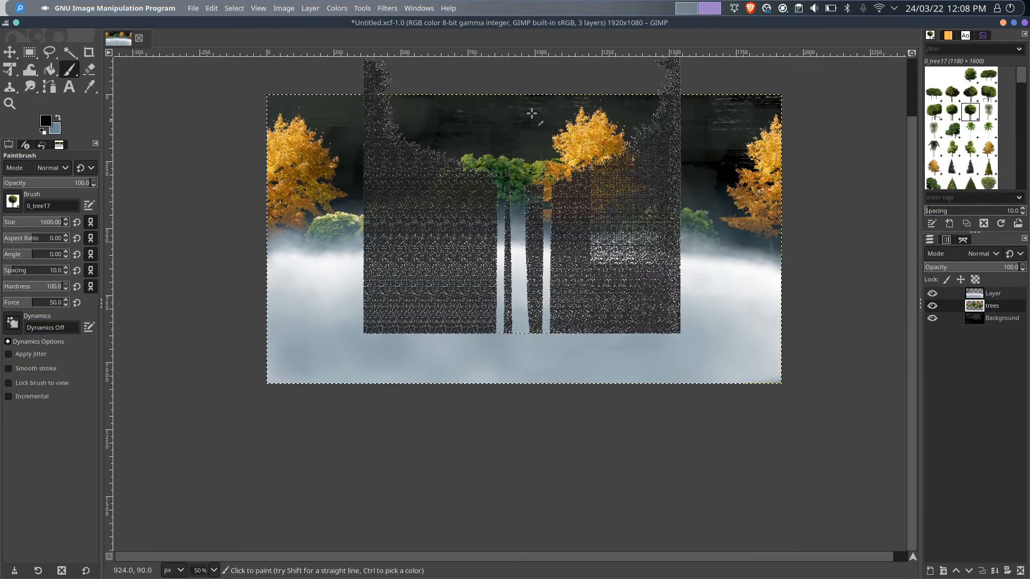
pyautogui.click(531, 118)
pyautogui.hotkey('ctrl', 'z')
# Add a new layer beneath the trees layer and try a size 1600 0_tree17 stamp on it
pyautogui.rightClick(928, 411)
pyautogui.click(928, 87)
pyautogui.click(516, 139)
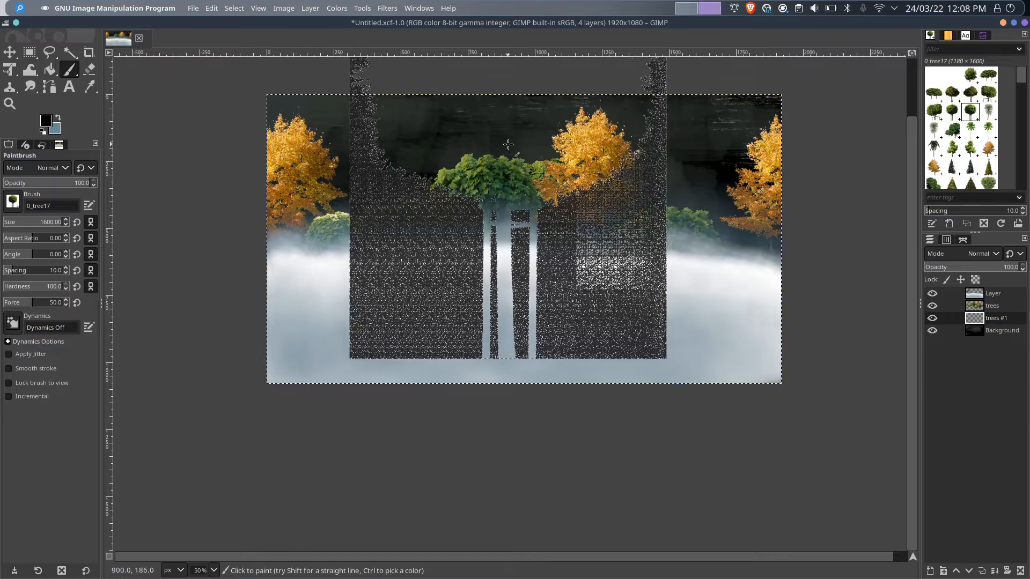
pyautogui.click(519, 150)
pyautogui.hotkey('ctrl', 'z')
# Stamp 0_tree16 at size 1600 above the canvas on the new layer so tall trunks stand behind the bushes
pyautogui.click(54, 220)
pyautogui.scroll(-3, 960, 137)
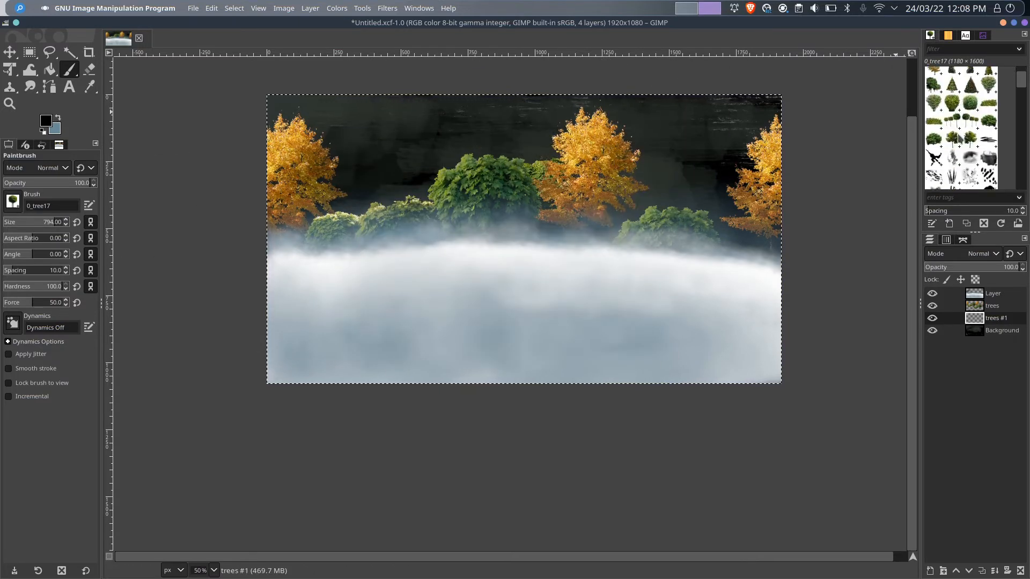
pyautogui.scroll(3, 936, 126)
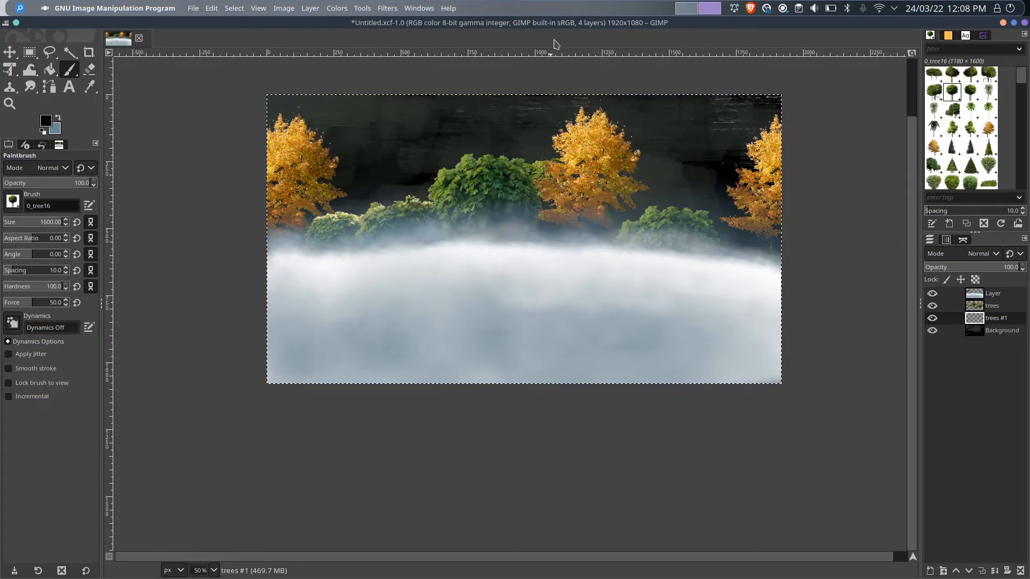
pyautogui.scroll(-3, 517, 62)
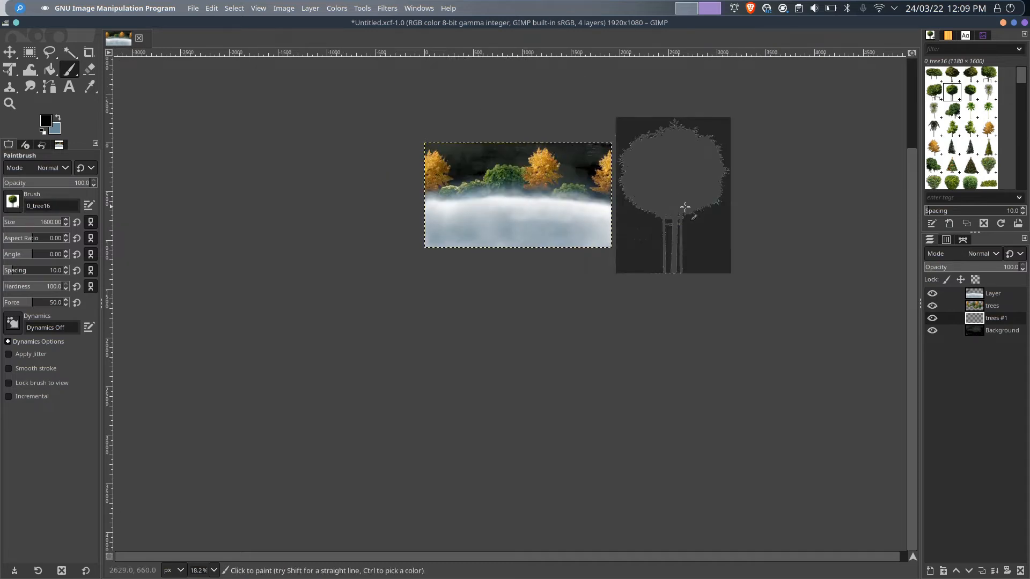
pyautogui.scroll(2, 682, 209)
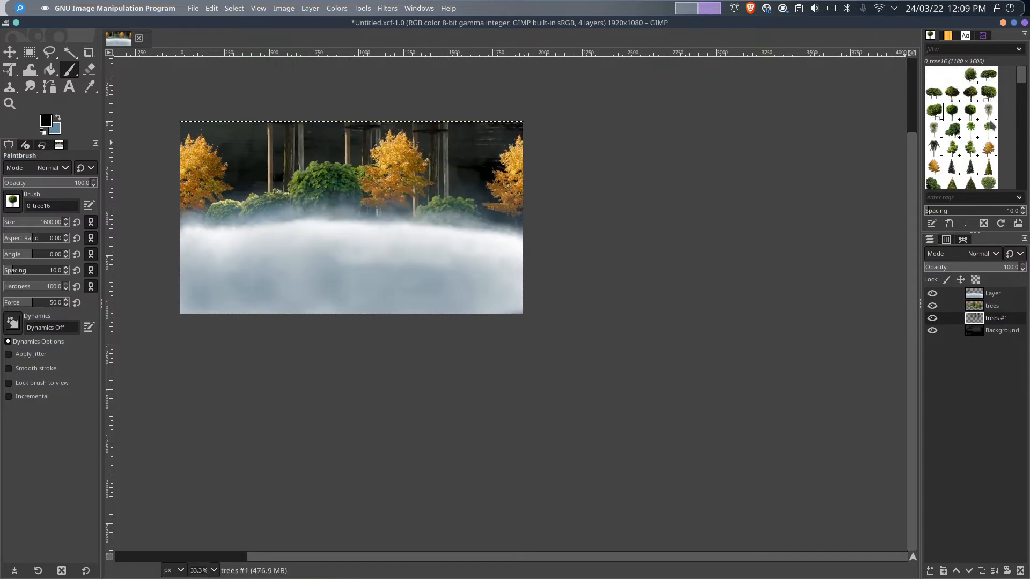
# Try stamping the 0_tree22 palm at size 1024 among the background trunks
pyautogui.scroll(-2, 962, 123)
pyautogui.click(934, 109)
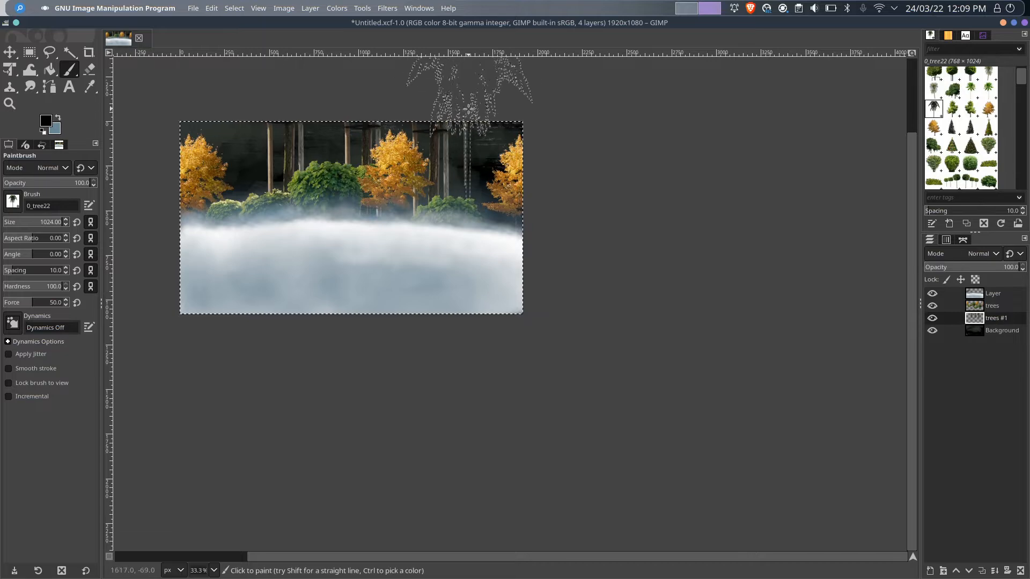
pyautogui.scroll(2, 323, 150)
pyautogui.hotkey('ctrl', 'z')
pyautogui.hotkey('ctrl', 'z')
pyautogui.hotkey('ctrl', 'z')
pyautogui.hotkey('ctrl', 'z')
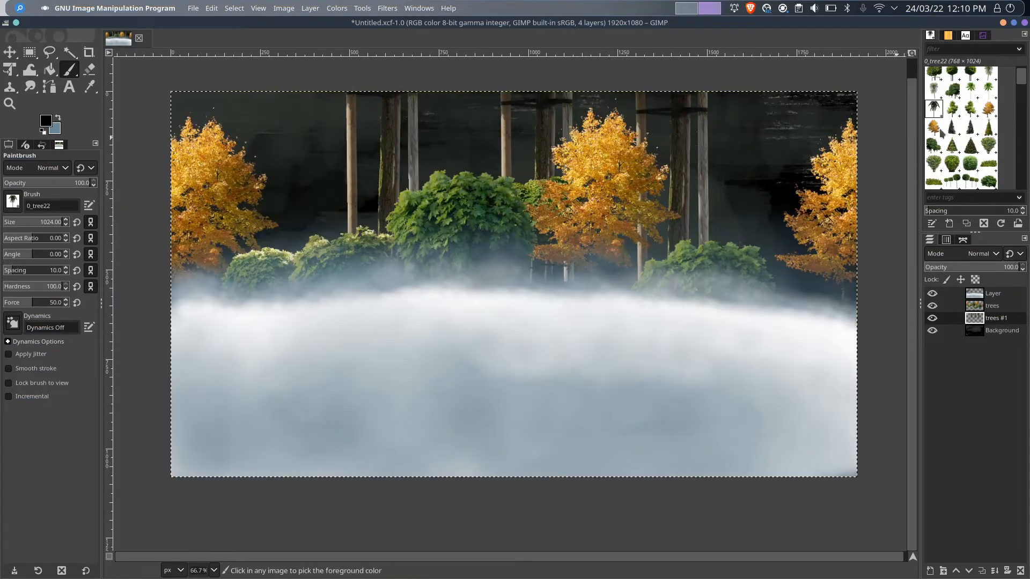
# Stamp 0_tree14 at size 1024 along the canvas's upper edge to hang leafy crowns over the background trunks
pyautogui.scroll(2, 932, 98)
pyautogui.click(988, 93)
pyautogui.scroll(-2, 529, 69)
pyautogui.scroll(3, 529, 73)
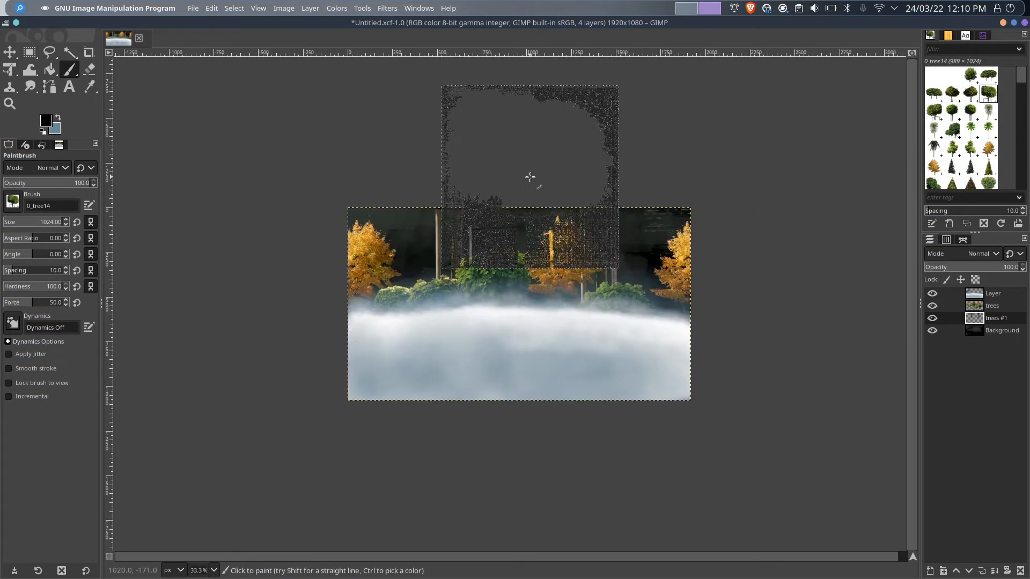
pyautogui.click(529, 176)
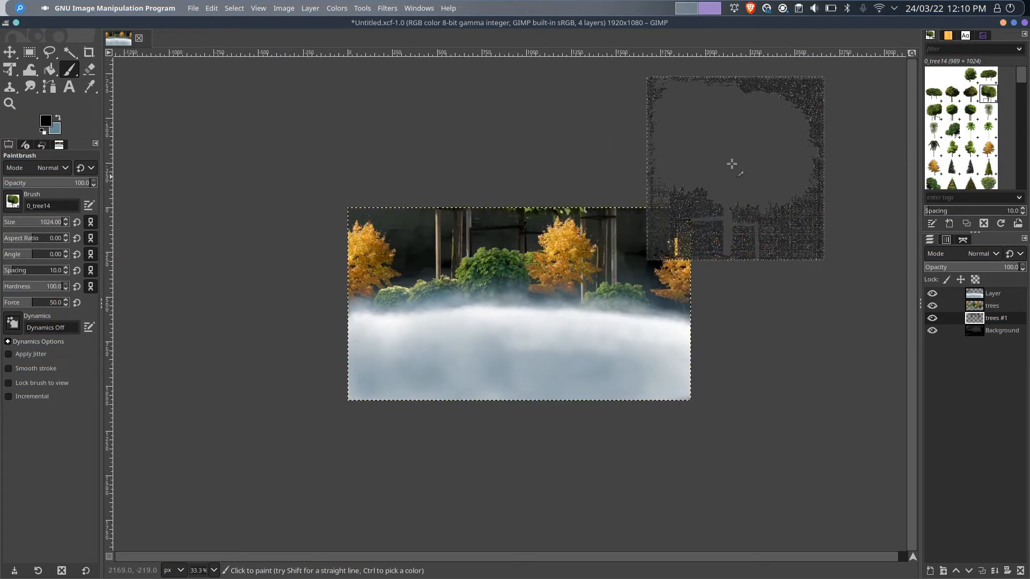
pyautogui.click(406, 197)
pyautogui.scroll(1, 811, 189)
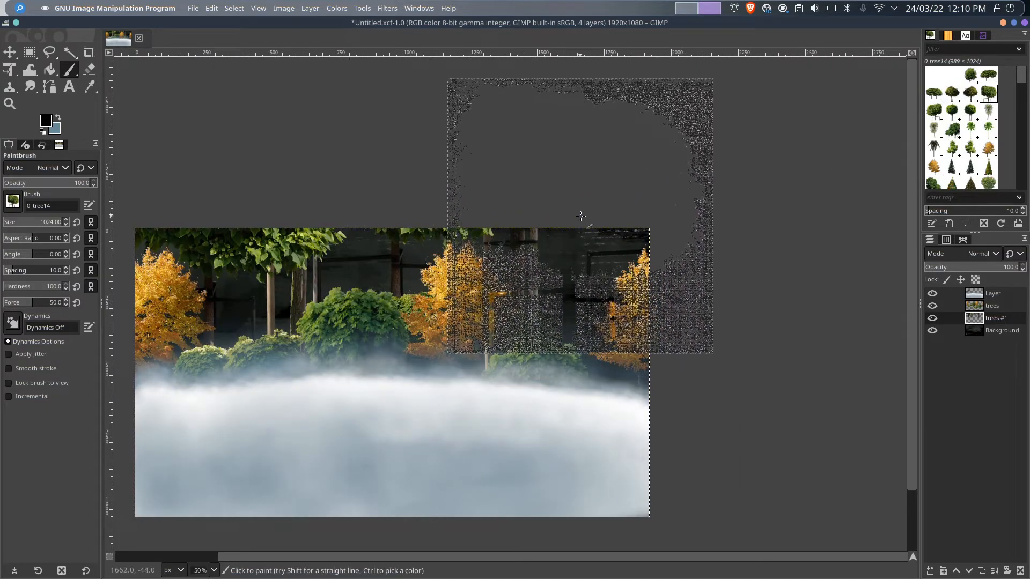
pyautogui.scroll(-2, 237, 135)
pyautogui.scroll(2, 238, 135)
# Paint blue-grey haze behind the bushes along the horizon with 2. Hardness 025 at size 299 on the back tree layer
pyautogui.scroll(-5, 936, 123)
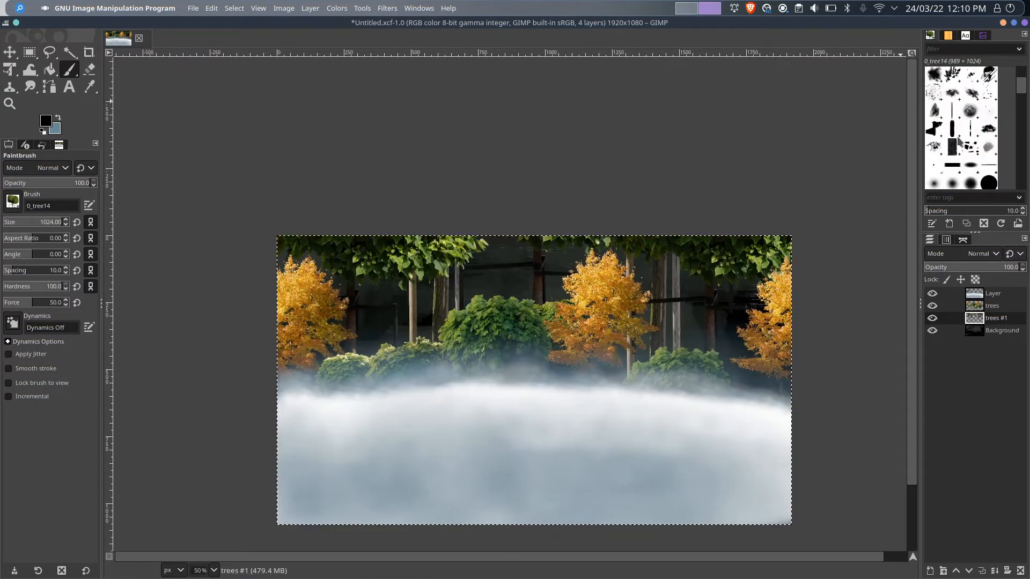
pyautogui.click(934, 124)
pyautogui.click(46, 121)
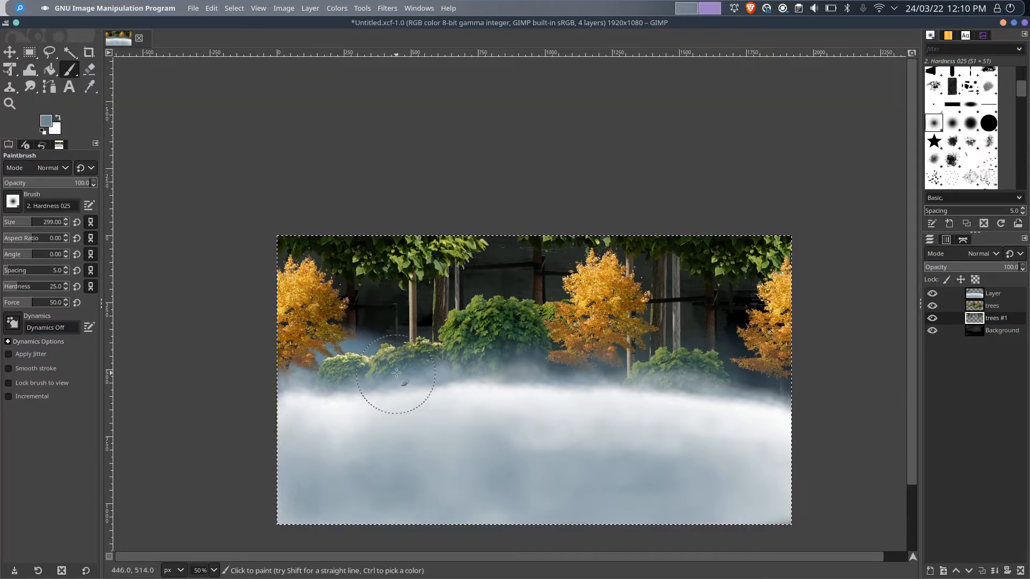
pyautogui.moveTo(449, 371); pyautogui.dragTo(641, 388)
pyautogui.moveTo(520, 364)
pyautogui.mouseDown()
pyautogui.moveTo(449, 385)
pyautogui.moveTo(241, 377)
pyautogui.mouseUp()
# Desaturate the trees layer to a saturation scale of about 0.135
pyautogui.click(337, 9)
pyautogui.click(358, 75)
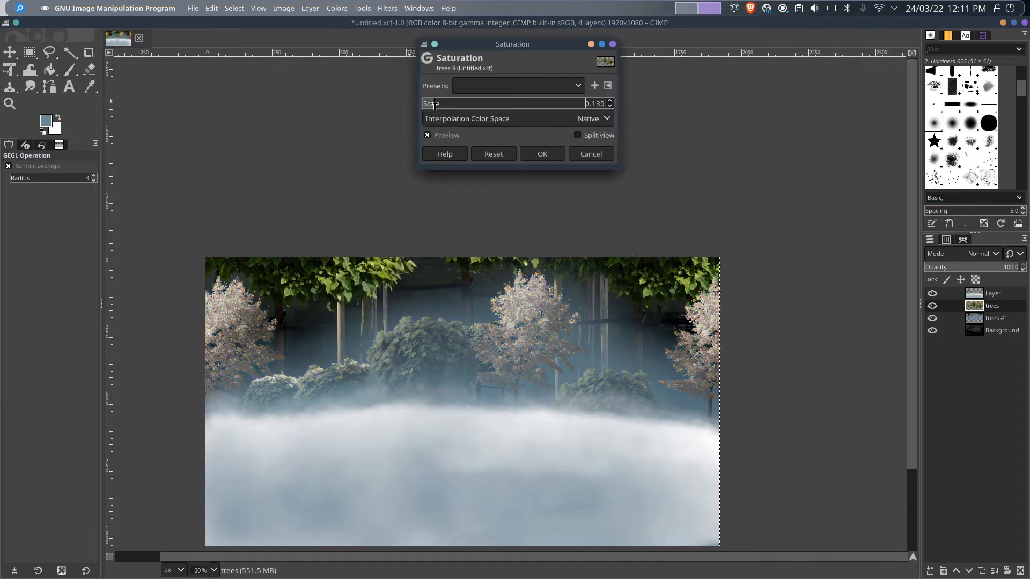
pyautogui.click(542, 154)
# Try darkening the trees #1 layer with a lower Exposure, and undo the change
pyautogui.click(996, 318)
pyautogui.click(336, 8)
pyautogui.click(358, 88)
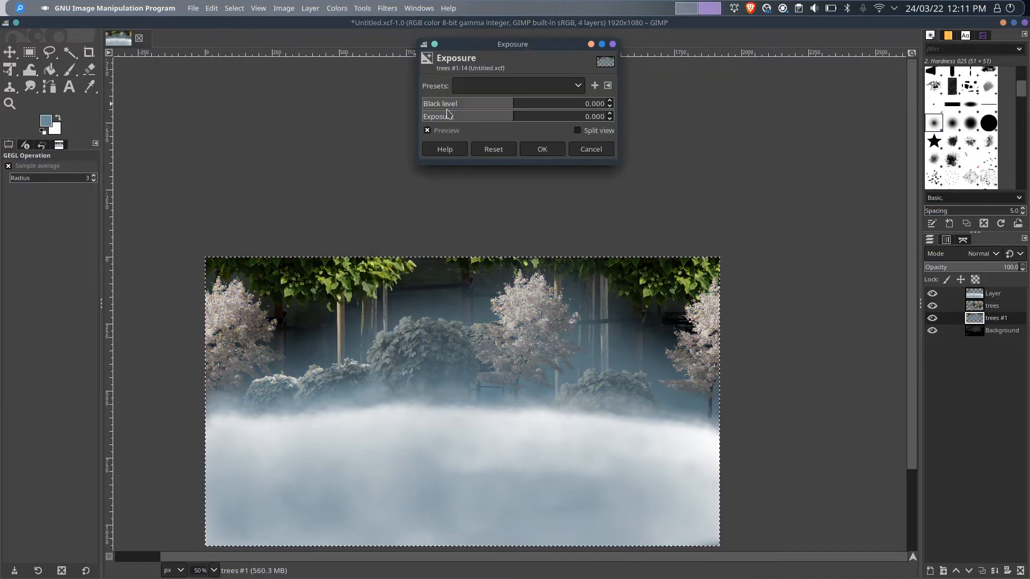
pyautogui.moveTo(570, 117); pyautogui.dragTo(478, 122)
pyautogui.click(542, 149)
pyautogui.click(337, 8)
pyautogui.click(358, 87)
pyautogui.hotkey('ctrl', 'z')
pyautogui.hotkey('ctrl', 'z')
pyautogui.click(337, 8)
pyautogui.click(359, 75)
pyautogui.moveTo(515, 105); pyautogui.dragTo(437, 109)
pyautogui.click(588, 154)
# Reduce the saturation of the trees #1 layer to mute its green crowns and trunks
pyautogui.click(337, 8)
pyautogui.click(351, 79)
pyautogui.moveTo(515, 104); pyautogui.dragTo(481, 122)
pyautogui.click(542, 154)
# Darken both tree layers with Exposure, using exposure -2.982 and black level -0.002 on the trees #1 layer
pyautogui.click(313, 9)
pyautogui.moveTo(337, 8)
pyautogui.click(349, 93)
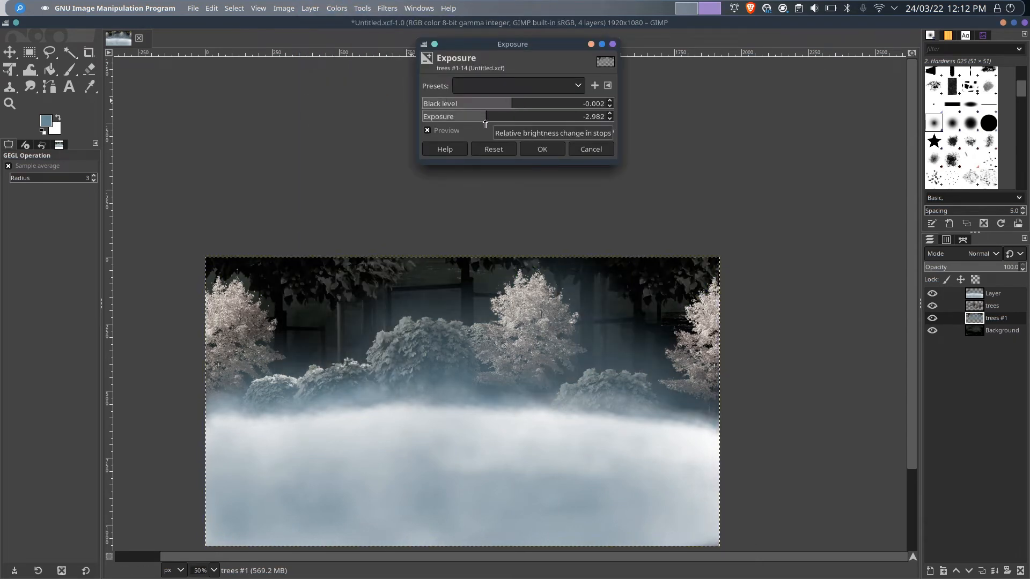
pyautogui.click(523, 146)
pyautogui.click(346, 93)
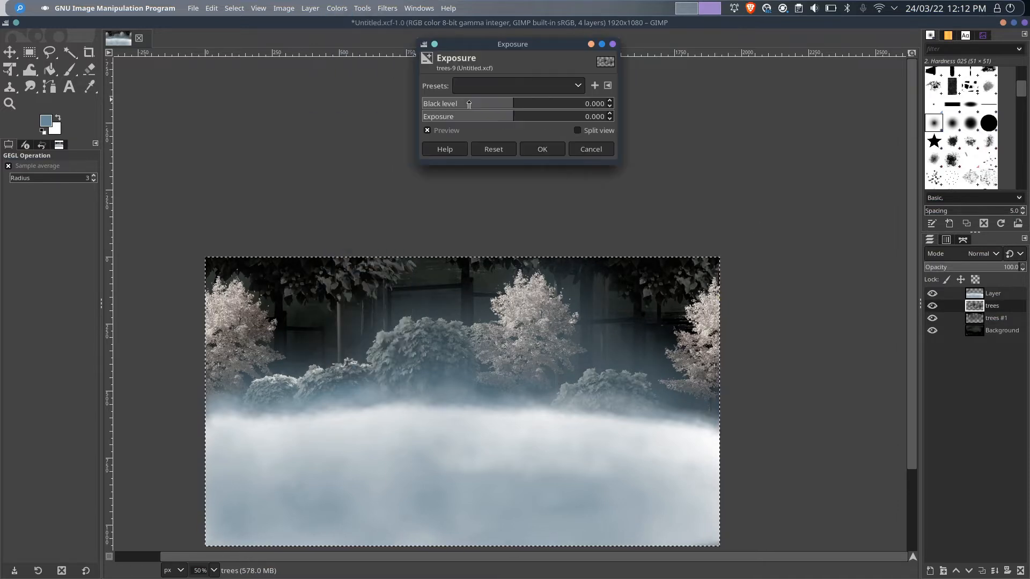
pyautogui.moveTo(478, 122); pyautogui.dragTo(497, 124)
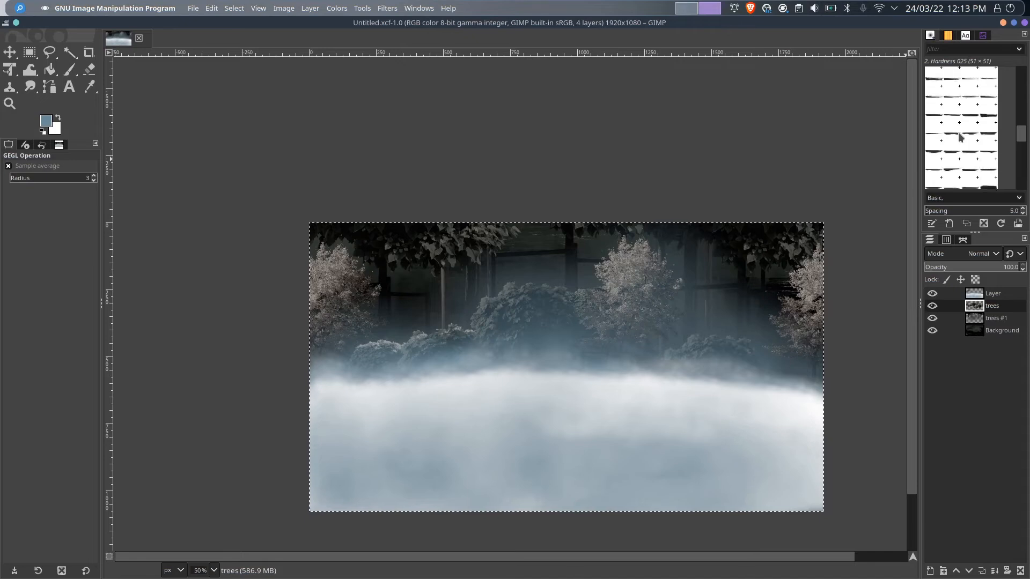
# Look through the brush collection for another tree brush, filtering by "tree" and clearing the filter again
pyautogui.scroll(-3, 943, 139)
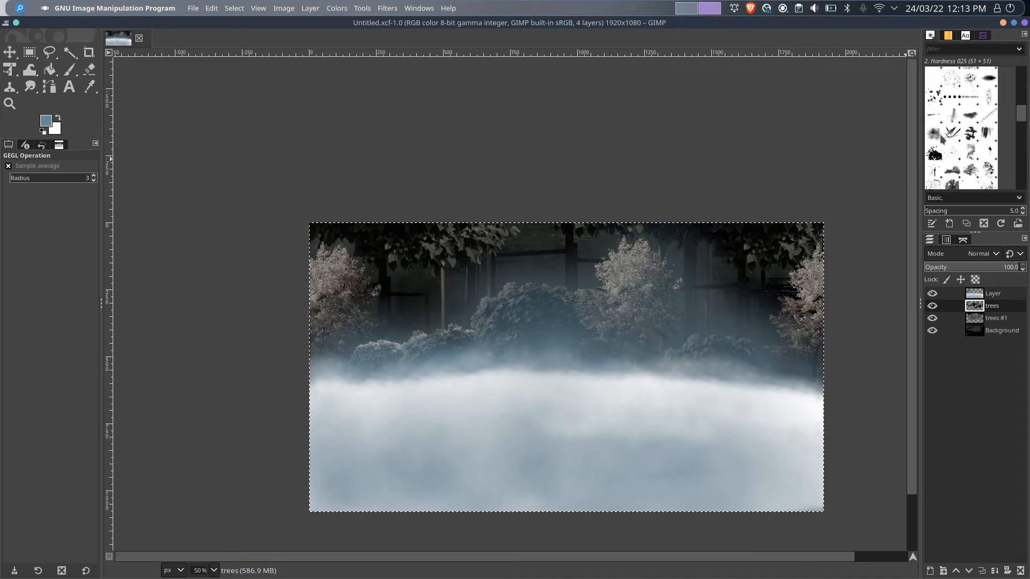
pyautogui.scroll(-5, 931, 130)
pyautogui.click(960, 49)
pyautogui.write('tree')
pyautogui.press('BackSpace')
pyautogui.press('BackSpace')
pyautogui.press('BackSpace')
pyautogui.press('BackSpace')
pyautogui.scroll(-5, 952, 138)
# Switch to the Brave browser, search Google Images for "tree log png", and look through the results for a fallen log
pyautogui.click(310, 548)
pyautogui.write('tree log png')
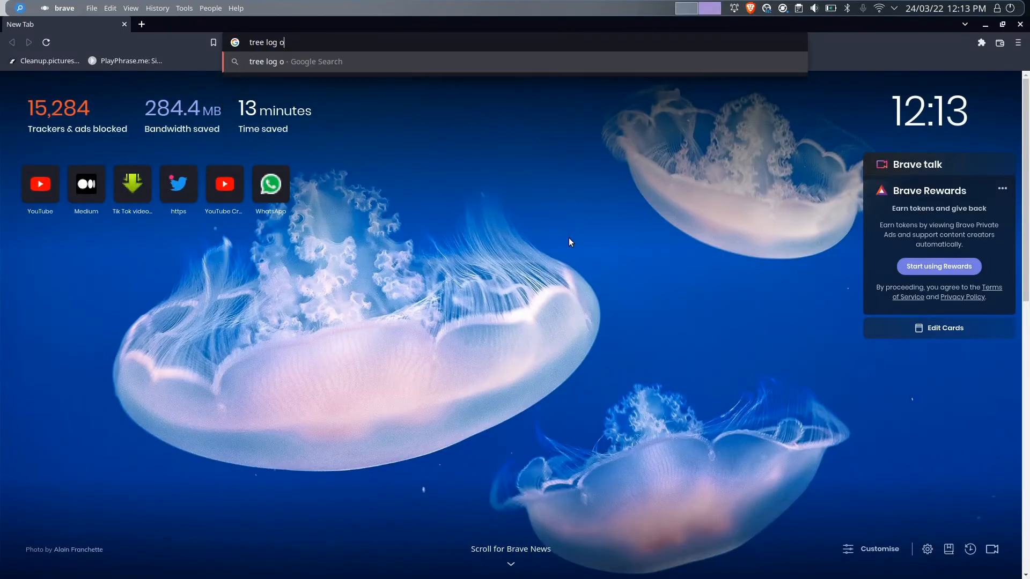
pyautogui.press('Return')
pyautogui.click(150, 113)
pyautogui.scroll(-3, 257, 210)
pyautogui.scroll(-15, 258, 209)
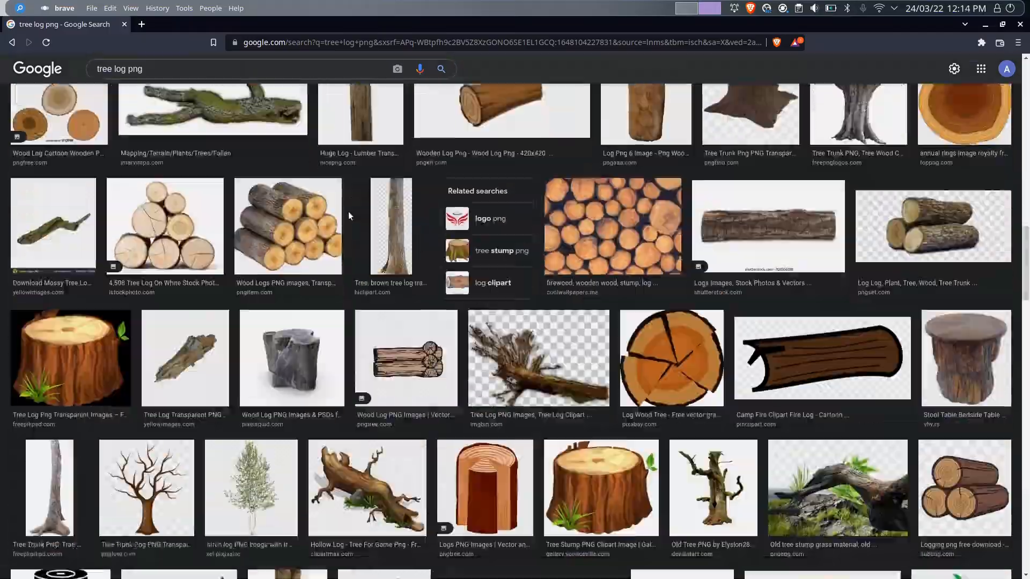
pyautogui.scroll(-15, 337, 185)
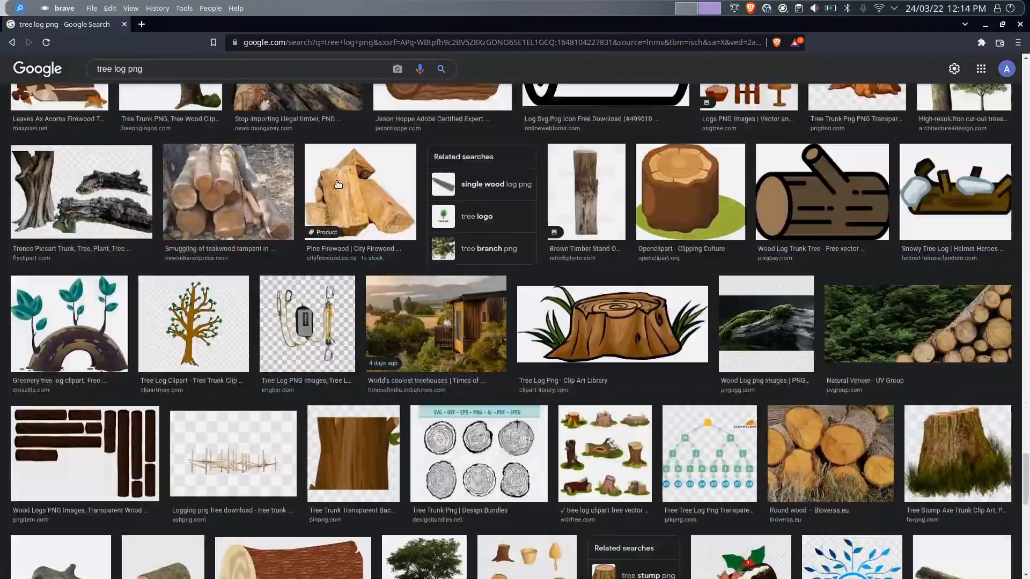
pyautogui.scroll(-5, 343, 191)
pyautogui.scroll(20, 401, 250)
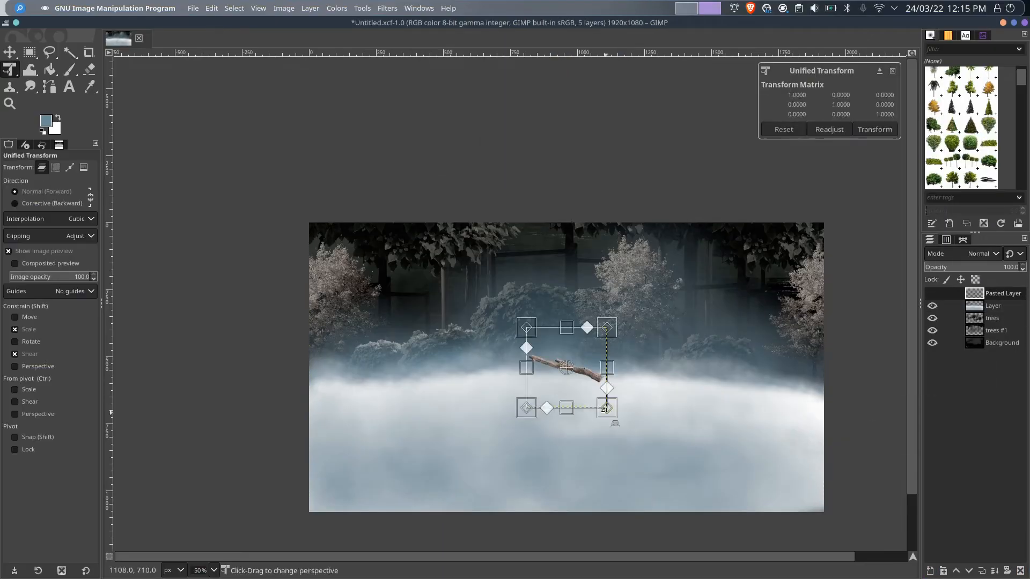
# Fit the pasted branch onto the middle of the horizon with Unified Transform and return to the Paintbrush
pyautogui.moveTo(614, 420); pyautogui.dragTo(864, 494)
pyautogui.press('Return')
pyautogui.click(71, 72)
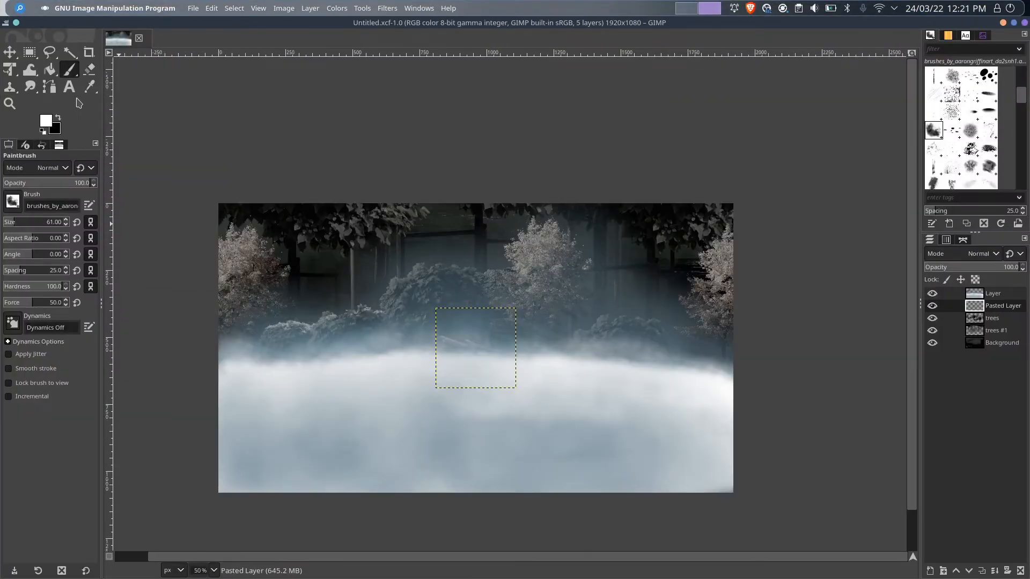
# Paste the copied branch over its layer and add a new empty layer at the top of the stack
pyautogui.hotkey('ctrl', 'v')
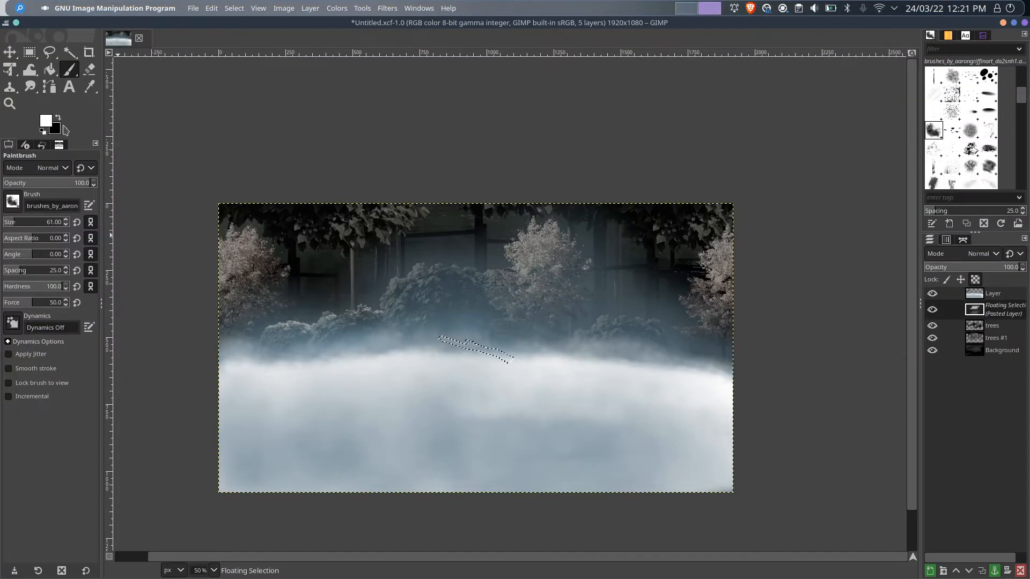
pyautogui.rightClick(994, 309)
pyautogui.click(936, 87)
pyautogui.rightClick(996, 295)
pyautogui.click(936, 87)
pyautogui.click(949, 295)
# Lay a faint black ink stroke over the left edge of the snowy ground with Free-Ink brush 118 at size 1326 and opacity 22.2
pyautogui.scroll(1, 224, 374)
pyautogui.scroll(-2, 279, 395)
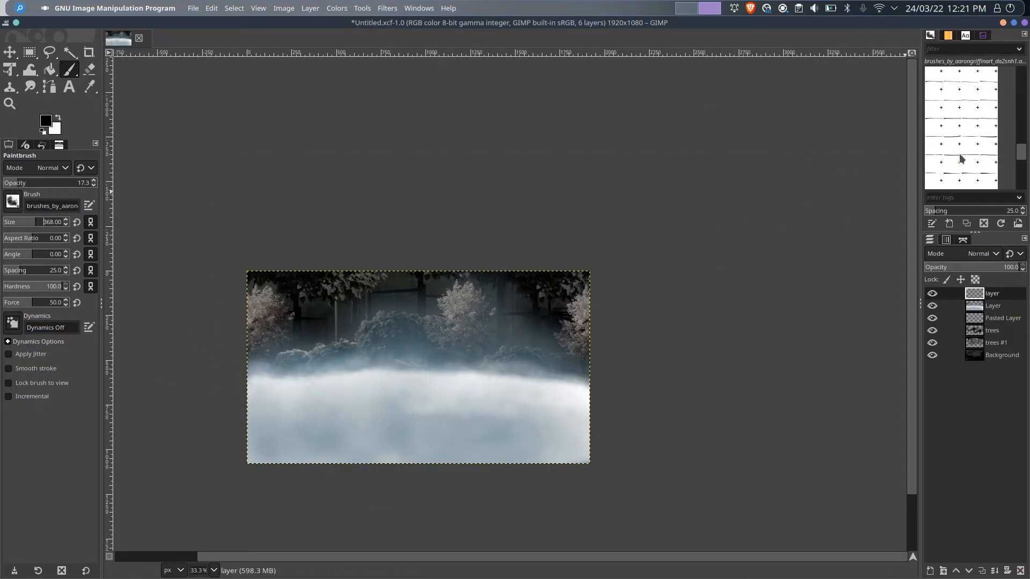
pyautogui.scroll(2, 961, 158)
pyautogui.click(970, 110)
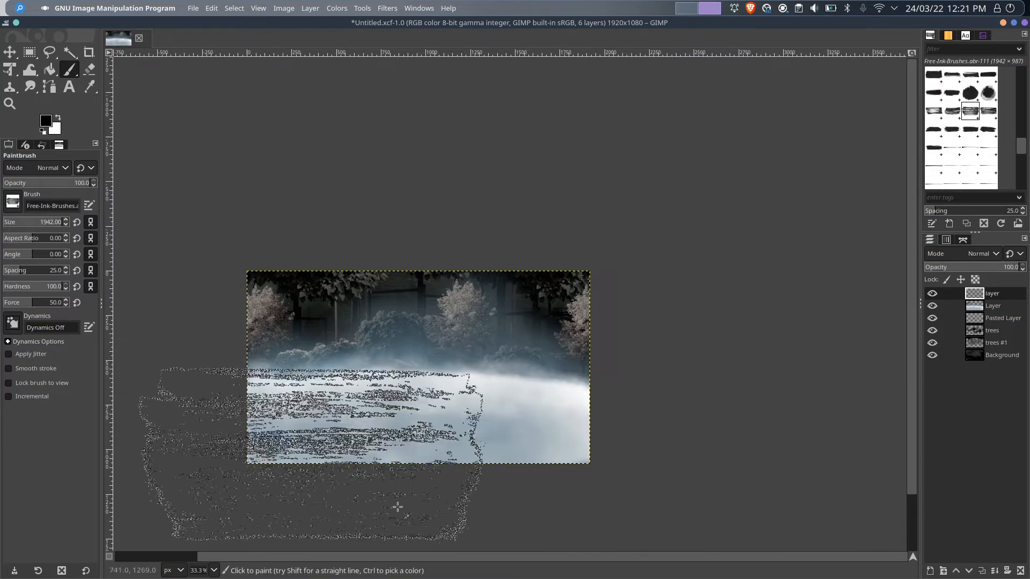
pyautogui.click(25, 228)
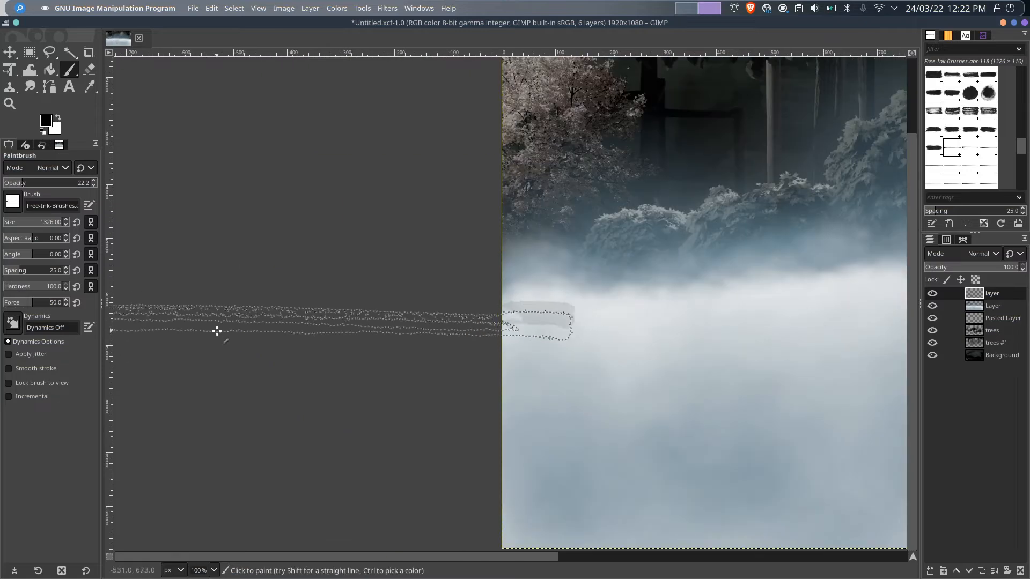
pyautogui.moveTo(217, 331); pyautogui.dragTo(220, 376)
pyautogui.scroll(-4, 376, 437)
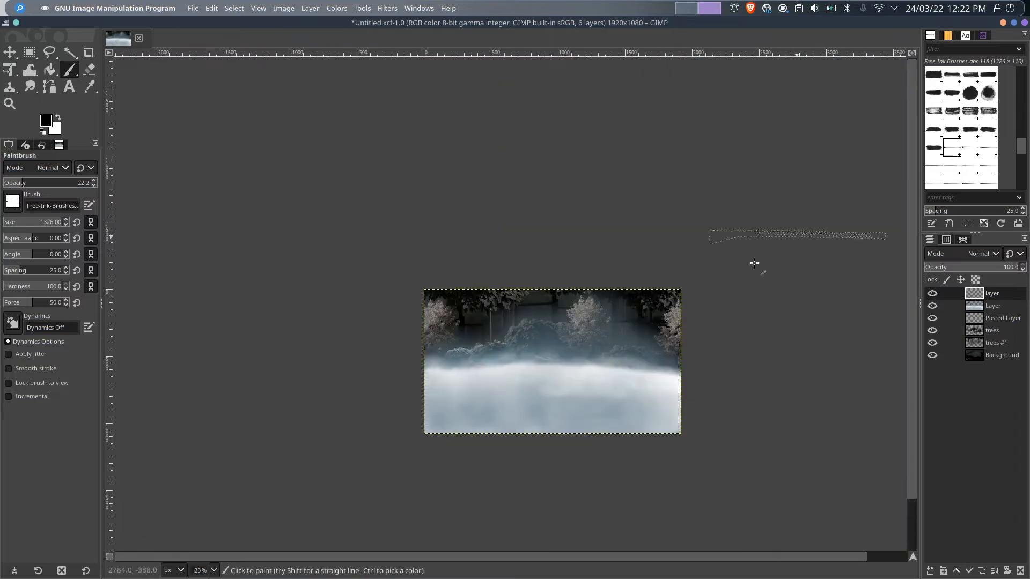
# Paint a black foreground into both lower corners and along the bottom edge with Free-Ink brush 094 at size 1442
pyautogui.scroll(1, 535, 433)
pyautogui.moveTo(432, 468)
pyautogui.mouseDown()
pyautogui.moveTo(336, 469)
pyautogui.moveTo(328, 421)
pyautogui.mouseUp()
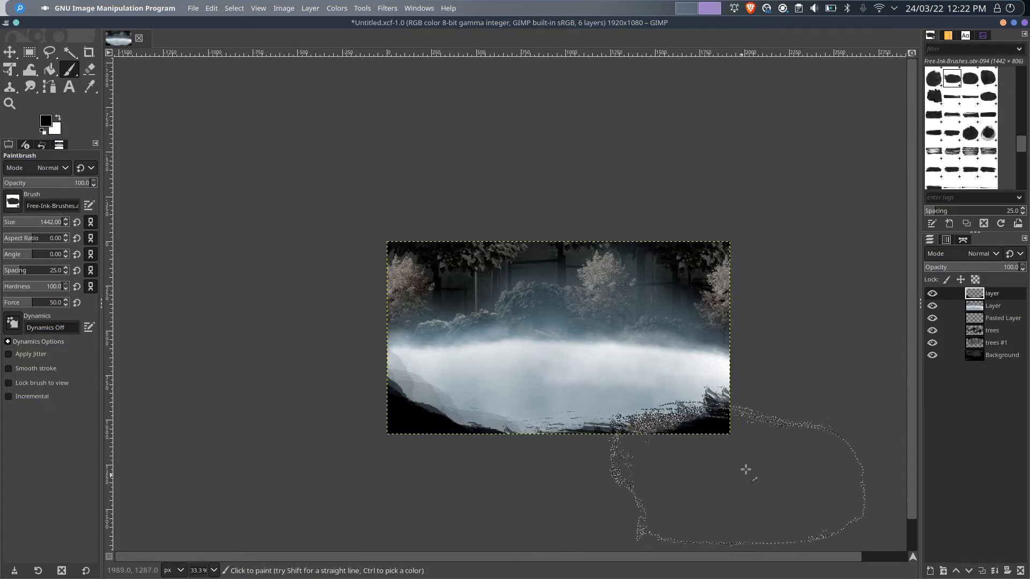
pyautogui.moveTo(685, 477)
pyautogui.mouseDown()
pyautogui.moveTo(713, 486)
pyautogui.moveTo(847, 432)
pyautogui.moveTo(713, 511)
pyautogui.mouseUp()
pyautogui.scroll(2, 743, 489)
pyautogui.moveTo(805, 480)
pyautogui.mouseDown()
pyautogui.moveTo(872, 430)
pyautogui.moveTo(461, 506)
pyautogui.mouseUp()
pyautogui.scroll(-1, 771, 494)
# Brush soft black smoke along the bottom edge and left bank with the cloudy aarongriffin brush at size 480, undoing unwanted dabs
pyautogui.scroll(5, 961, 128)
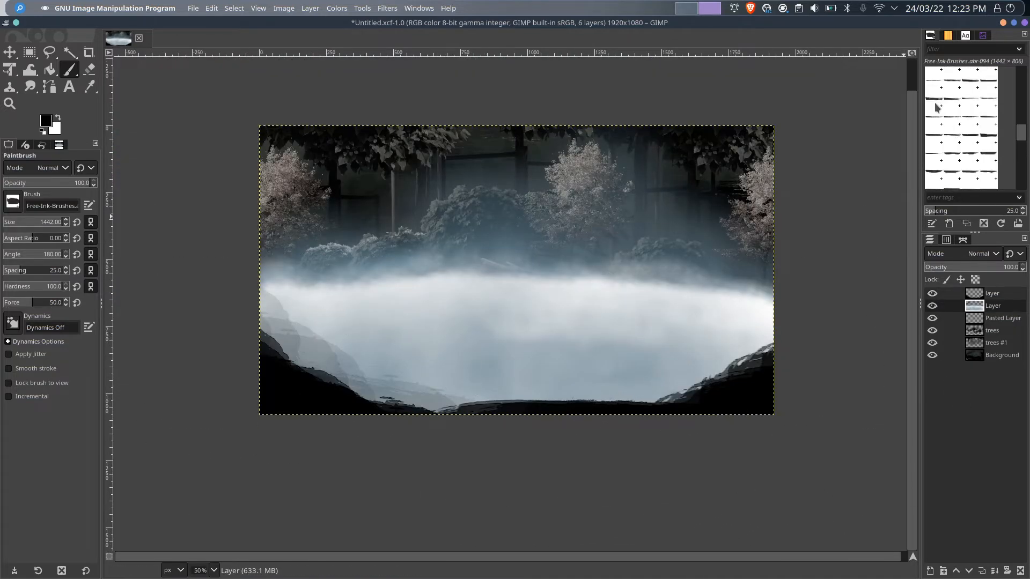
pyautogui.click(933, 133)
pyautogui.moveTo(617, 389)
pyautogui.mouseDown()
pyautogui.moveTo(702, 411)
pyautogui.moveTo(334, 378)
pyautogui.mouseUp()
pyautogui.hotkey('ctrl', 'z')
pyautogui.hotkey('ctrl', 'z')
pyautogui.hotkey('ctrl', 'z')
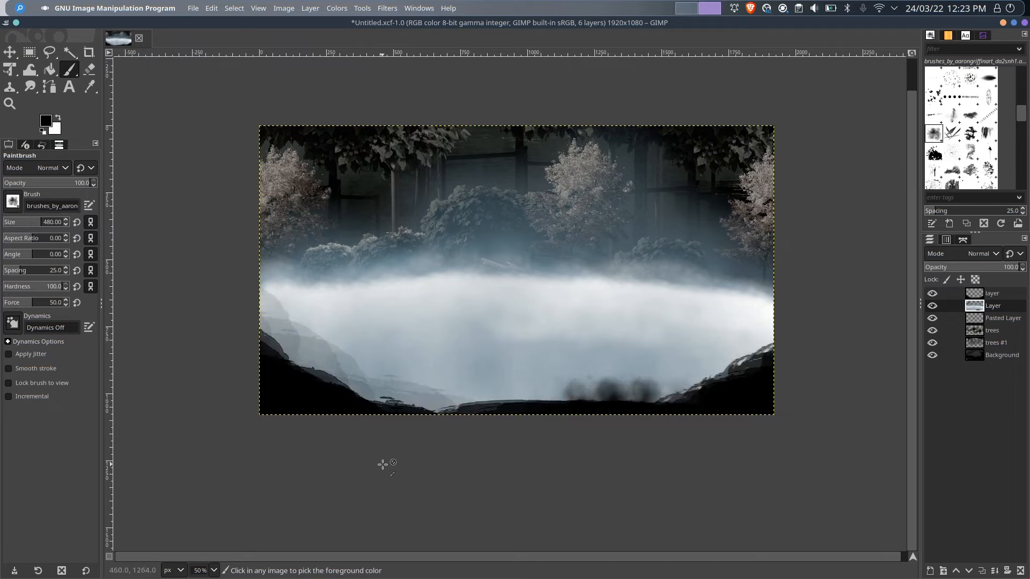
pyautogui.scroll(1, 493, 436)
pyautogui.hotkey('ctrl', 'z')
pyautogui.hotkey('ctrl', 'z')
pyautogui.hotkey('ctrl', 'z')
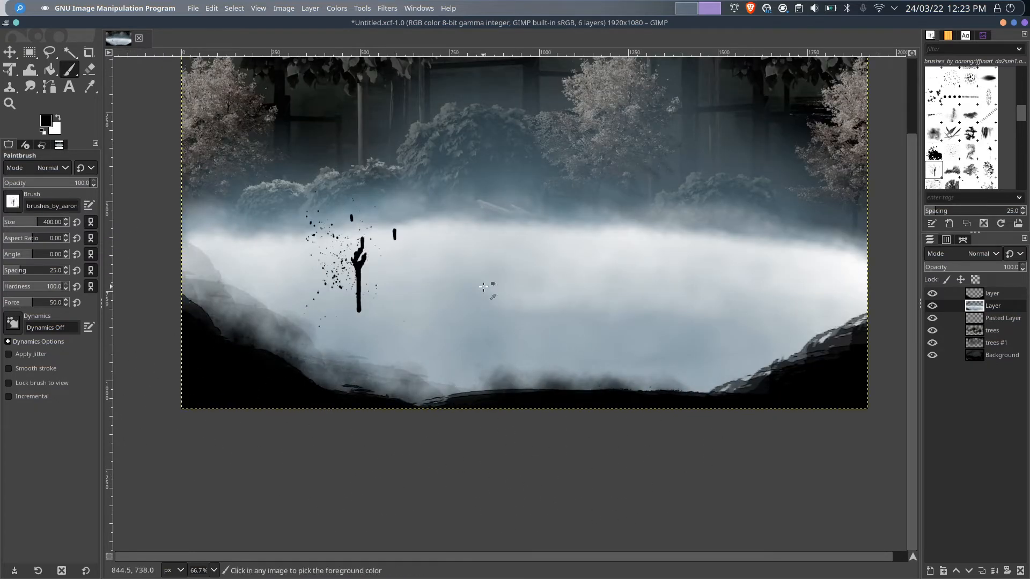
# Undo the twig stamp in the mist and stamp the splattered twig brush at size 400 on the banks and along the bottom edge
pyautogui.hotkey('ctrl', 'z')
pyautogui.click(190, 282)
pyautogui.scroll(-5, 960, 140)
pyautogui.click(792, 388)
pyautogui.click(714, 432)
pyautogui.click(553, 427)
pyautogui.click(409, 429)
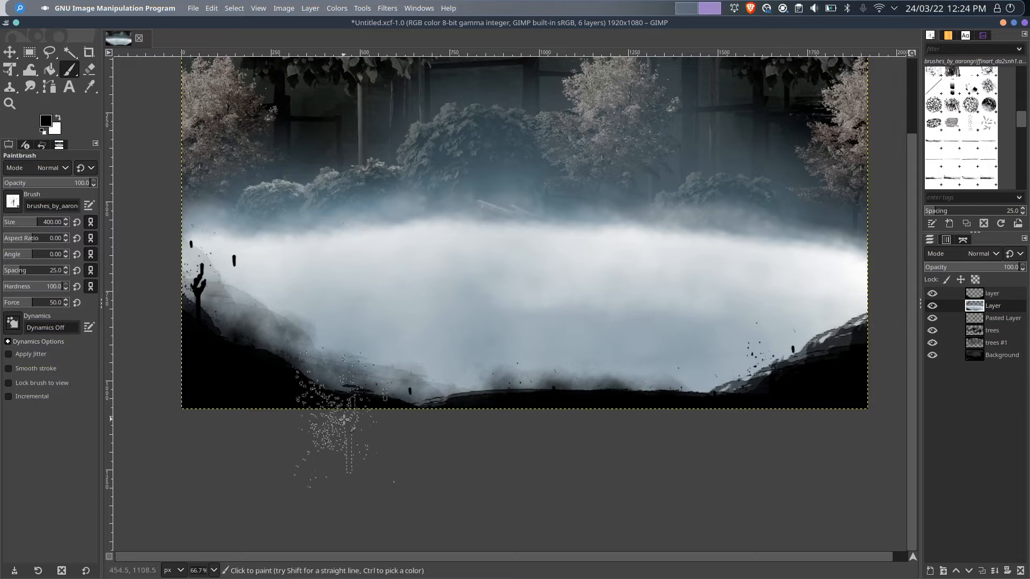
# Try to build black overhanging ledges on both banks with Free-Ink brush 094 at size 180
pyautogui.scroll(-3, 321, 281)
pyautogui.scroll(5, 322, 280)
pyautogui.scroll(-3, 934, 160)
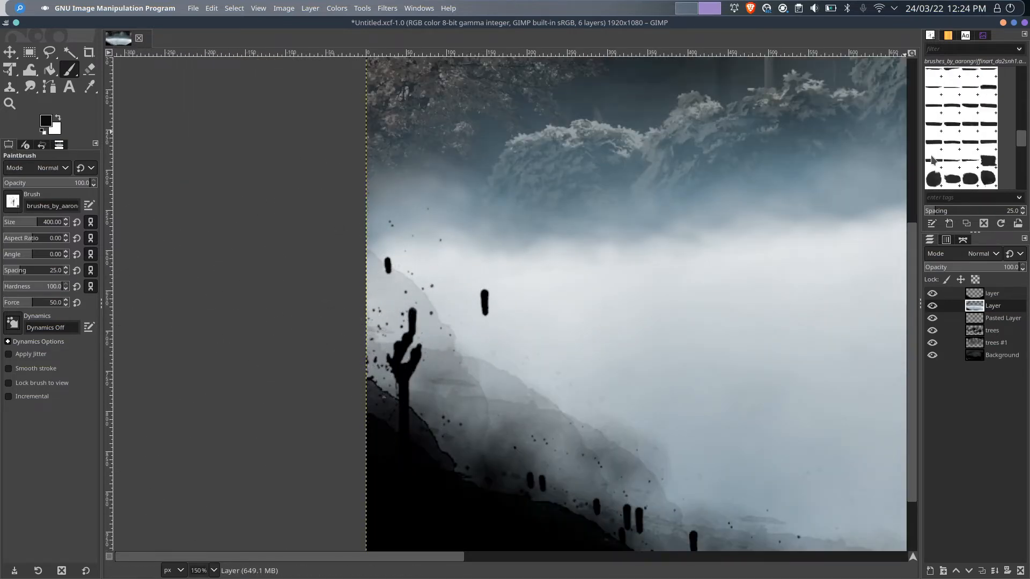
pyautogui.scroll(-2, 934, 160)
pyautogui.click(953, 118)
pyautogui.moveTo(376, 287)
pyautogui.mouseDown()
pyautogui.moveTo(393, 285)
pyautogui.moveTo(425, 460)
pyautogui.mouseUp()
pyautogui.scroll(-3, 426, 460)
pyautogui.scroll(-2, 449, 494)
pyautogui.scroll(3, 731, 460)
pyautogui.click(23, 221)
pyautogui.moveTo(629, 455); pyautogui.dragTo(569, 402)
pyautogui.hscroll(-5, 620, 487)
pyautogui.scroll(-3, 505, 456)
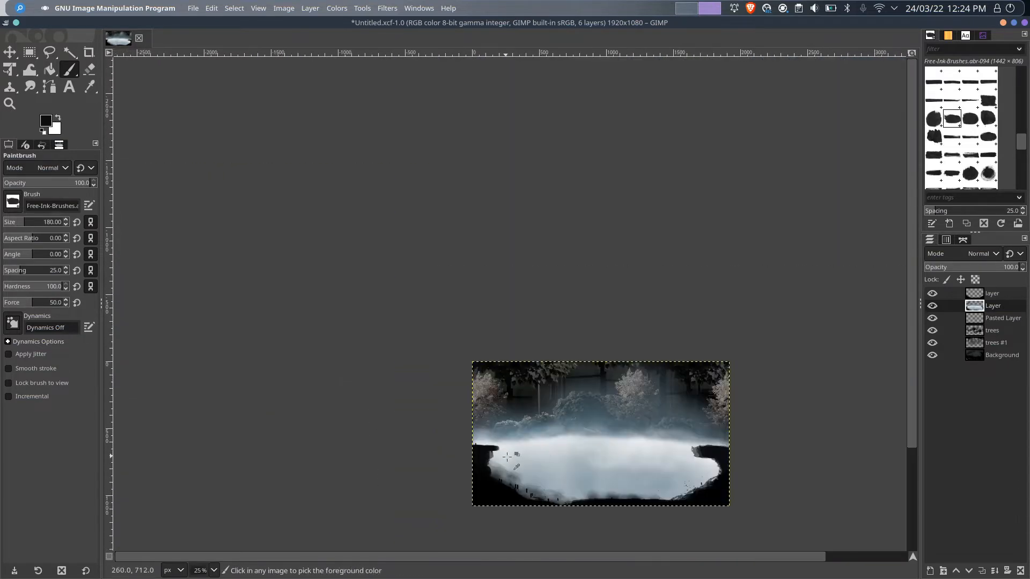
# Clear the trial ledges from the banks and make the top layer active, with the Eraser at size 220
pyautogui.keyDown('ctrl'); pyautogui.click(488, 482); pyautogui.keyUp('ctrl')
pyautogui.scroll(5, 480, 470)
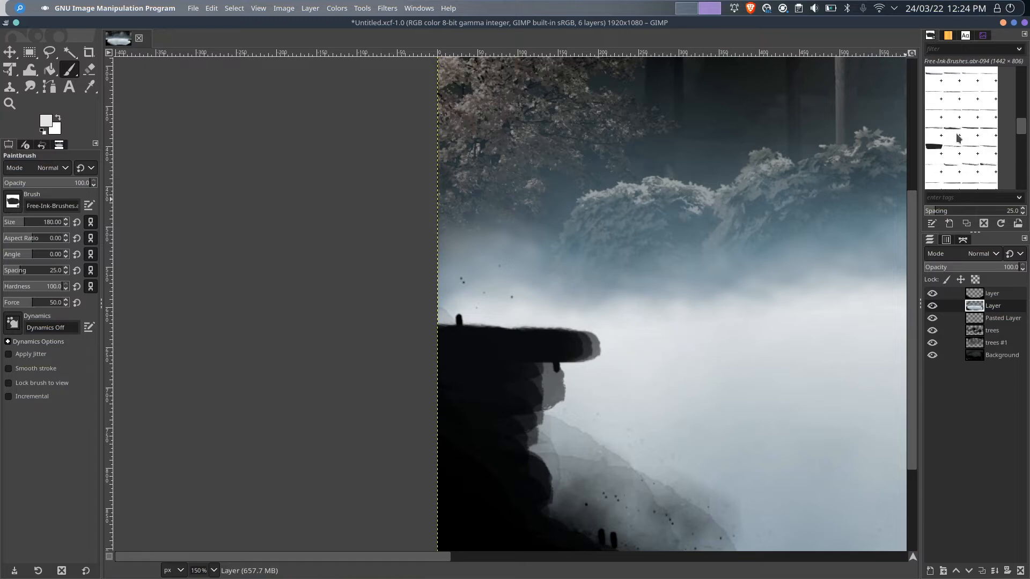
pyautogui.hotkey('shift', 'e')
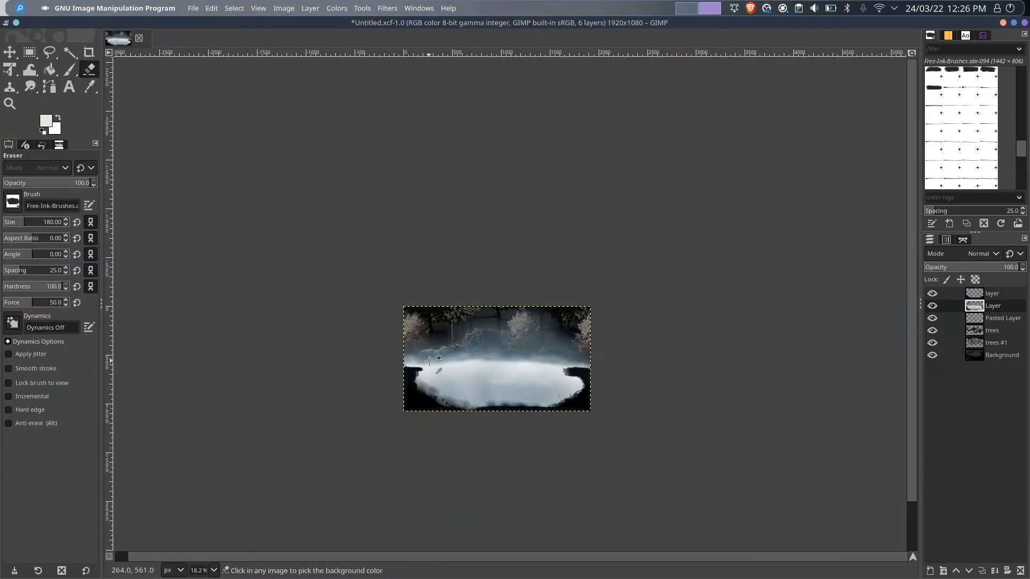
pyautogui.scroll(5, 153, 90)
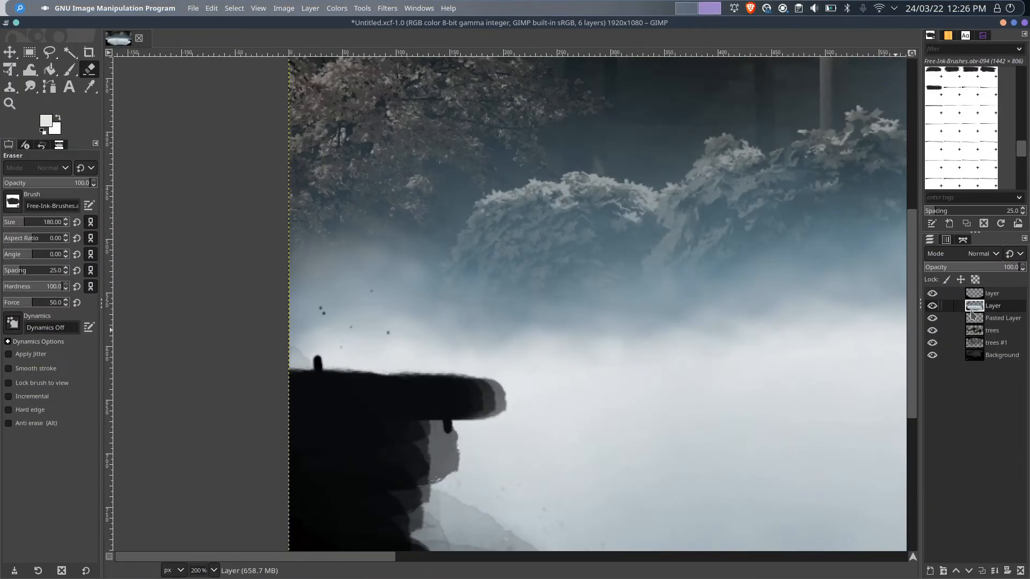
pyautogui.click(991, 295)
pyautogui.click(27, 221)
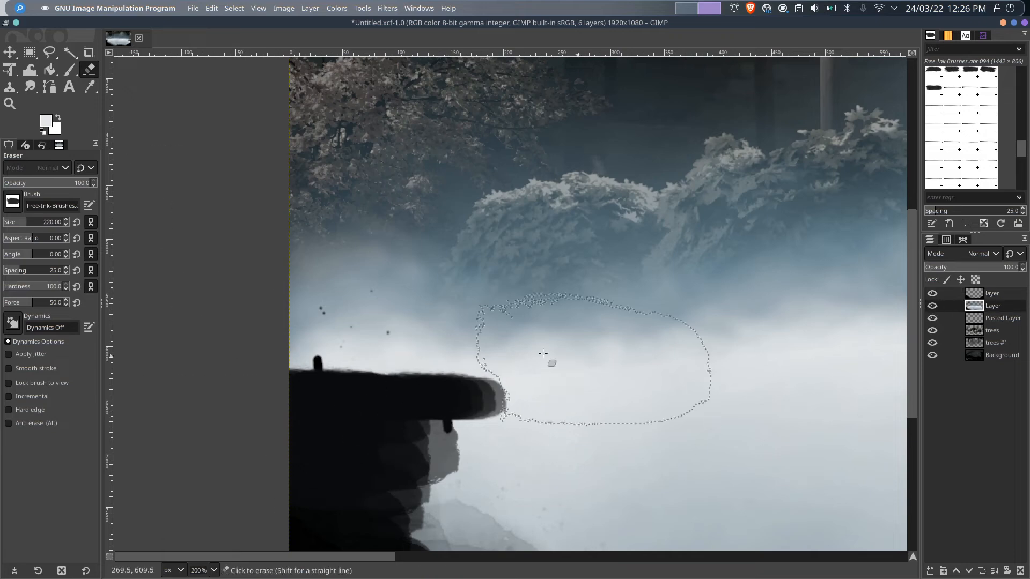
pyautogui.scroll(-6, 543, 353)
pyautogui.scroll(5, 480, 378)
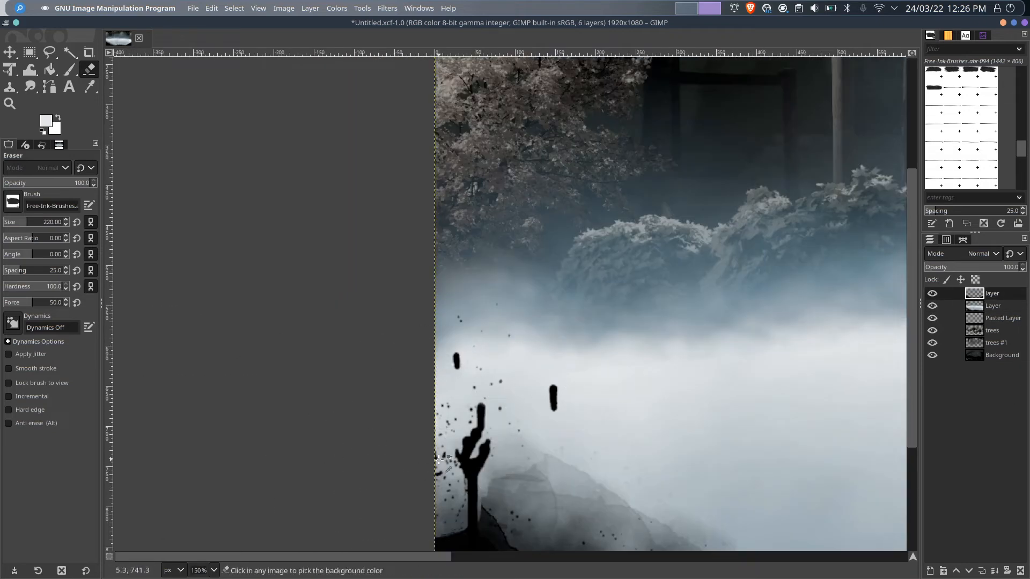
# Set the foreground colour to black and paint a rounded ledge on the left bank with the Paintbrush at size 220
pyautogui.scroll(-1, 438, 460)
pyautogui.press('p')
pyautogui.click(418, 511)
pyautogui.hotkey('ctrl', 'z')
pyautogui.click(46, 121)
pyautogui.press('Return')
pyautogui.scroll(-3, 414, 412)
pyautogui.moveTo(411, 383); pyautogui.dragTo(443, 322)
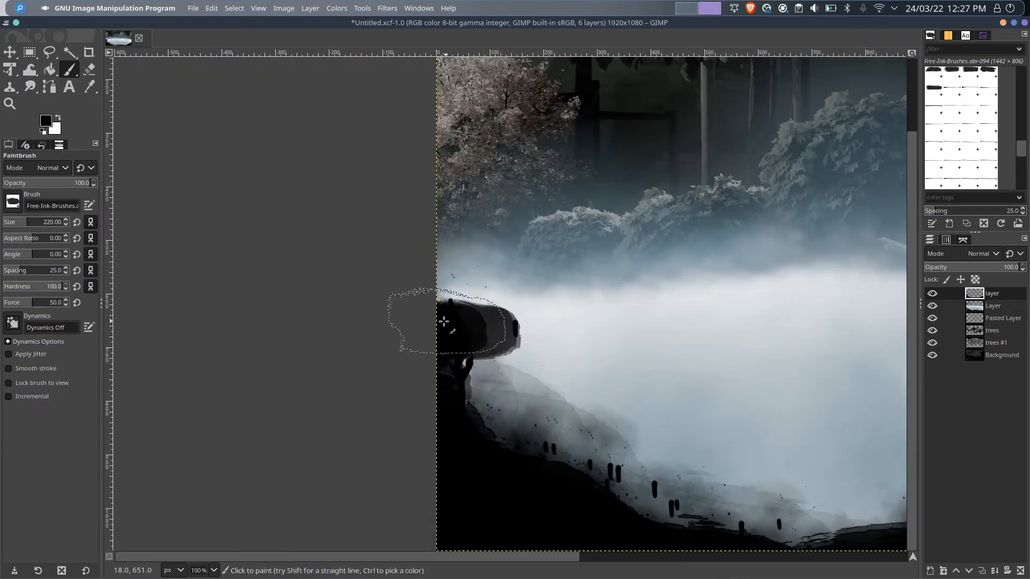
# Paint jagged black ledges jutting out from both banks with Free-Ink brush 077 at size 105
pyautogui.scroll(4, 936, 132)
pyautogui.click(935, 127)
pyautogui.click(18, 222)
pyautogui.moveTo(499, 313); pyautogui.dragTo(490, 340)
pyautogui.scroll(-2, 472, 348)
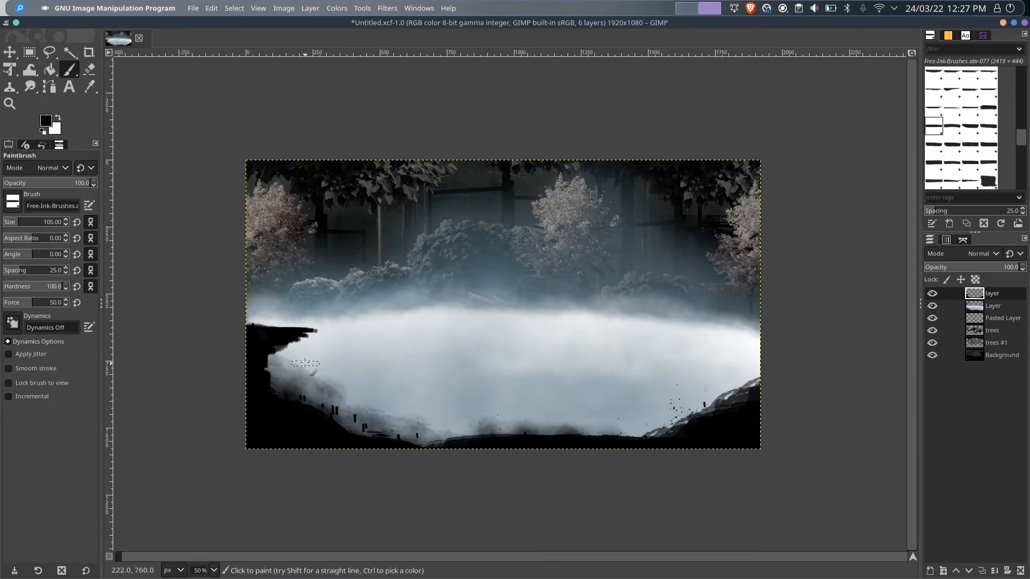
pyautogui.hotkey('ctrl', 'z')
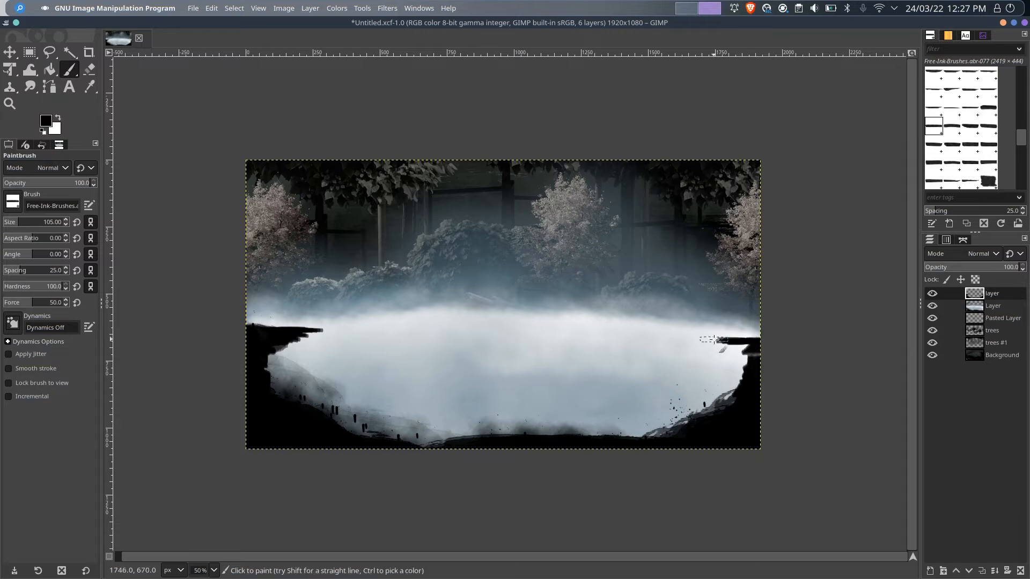
pyautogui.scroll(1, 128, 353)
pyautogui.moveTo(303, 359); pyautogui.dragTo(303, 376)
pyautogui.scroll(-3, 271, 373)
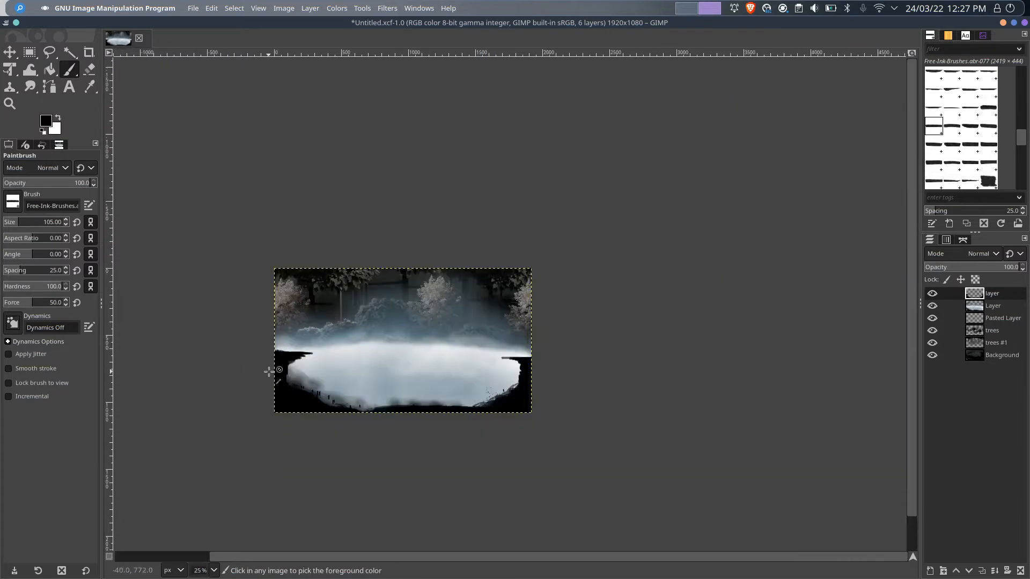
# Erase the ledges and soften the black banks using the Eraser with the cloudy aarongriffin brush at size 480
pyautogui.scroll(6, 272, 372)
pyautogui.scroll(-5, 958, 129)
pyautogui.click(953, 160)
pyautogui.scroll(10, 956, 128)
pyautogui.click(934, 154)
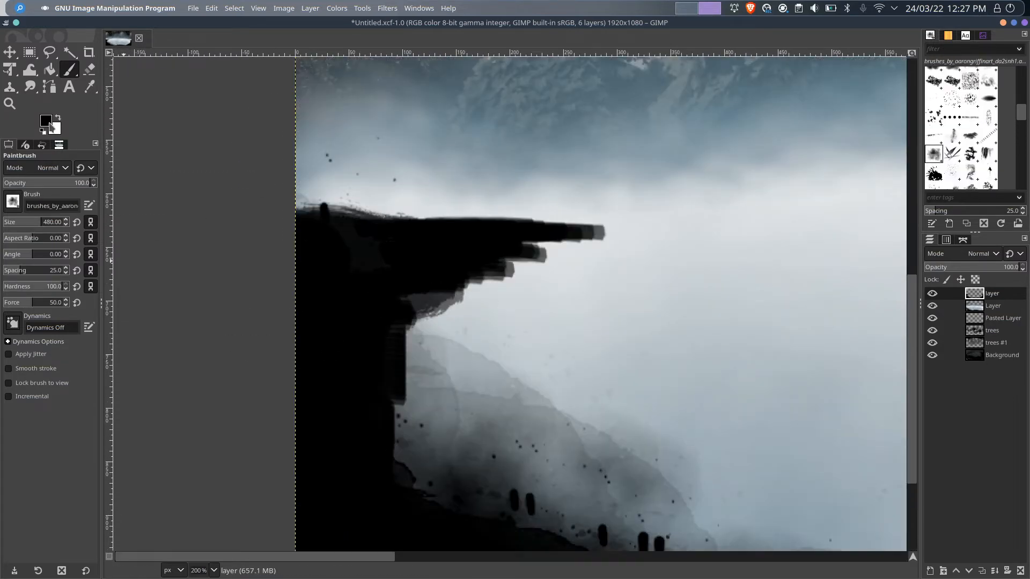
pyautogui.click(89, 69)
pyautogui.moveTo(386, 241); pyautogui.dragTo(499, 247)
pyautogui.scroll(-3, 503, 252)
pyautogui.scroll(-1, 502, 313)
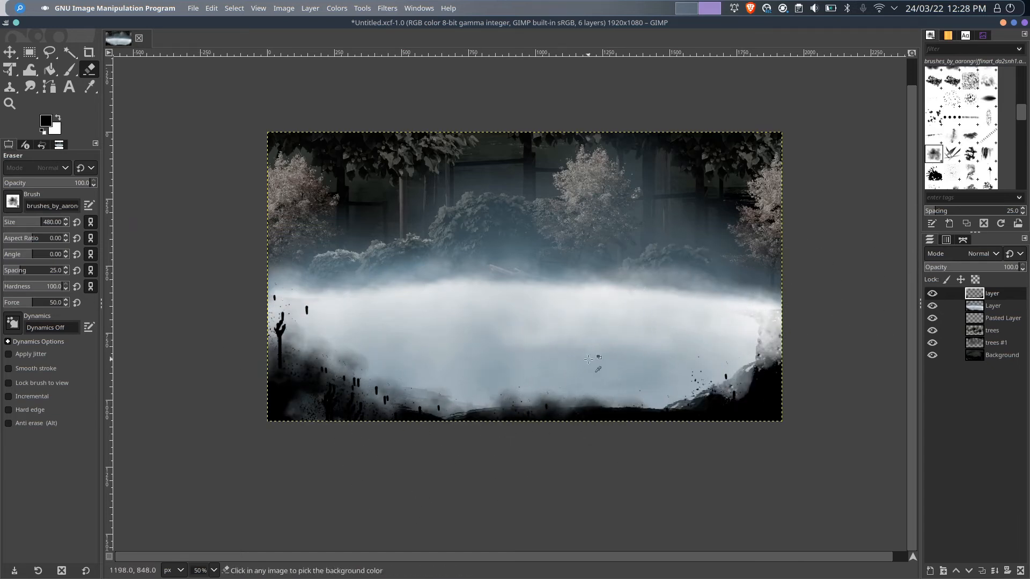
pyautogui.scroll(1, 535, 416)
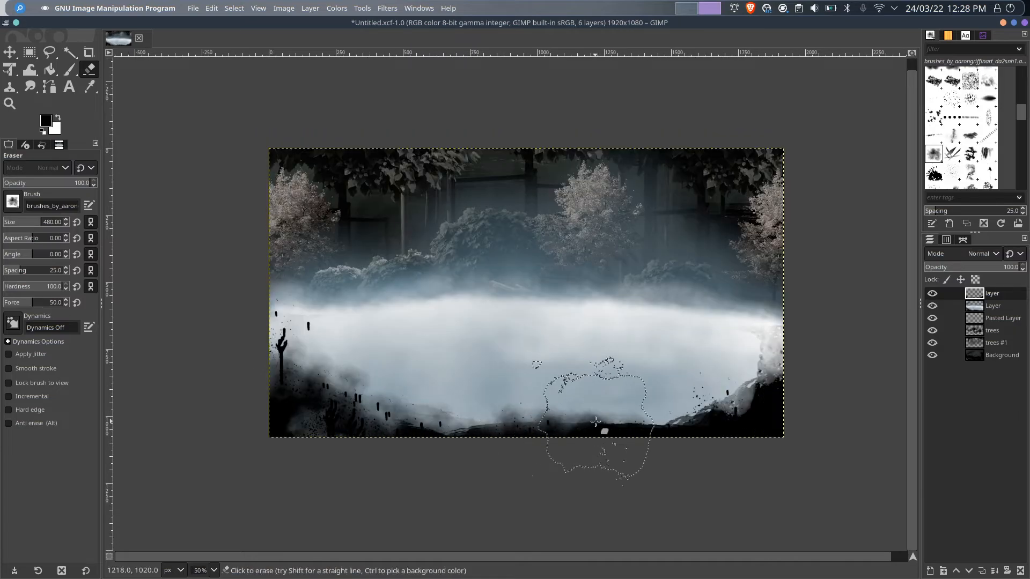
# Save the image and paint black grass along both banks and the bottom edge with the N_Grass 2 brush at size 256
pyautogui.hotkey('ctrl', 's')
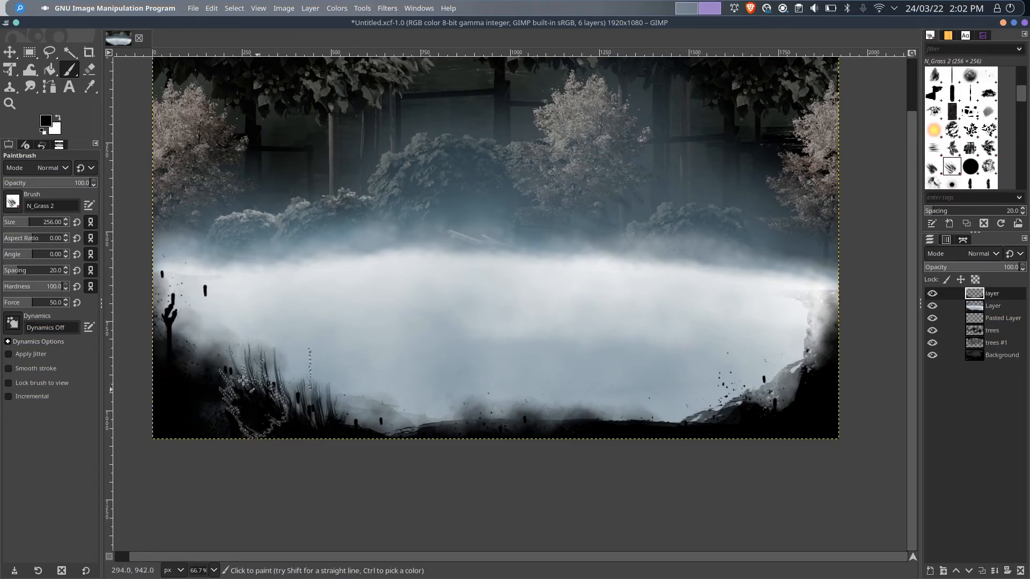
pyautogui.moveTo(214, 354)
pyautogui.mouseDown()
pyautogui.moveTo(607, 430)
pyautogui.moveTo(503, 430)
pyautogui.moveTo(256, 399)
pyautogui.moveTo(698, 438)
pyautogui.moveTo(787, 403)
pyautogui.moveTo(695, 390)
pyautogui.mouseUp()
# Try out LJF Water Brush 2 and several other brushes with test dabs over the mist, undoing each dab
pyautogui.click(934, 148)
pyautogui.scroll(-2, 951, 169)
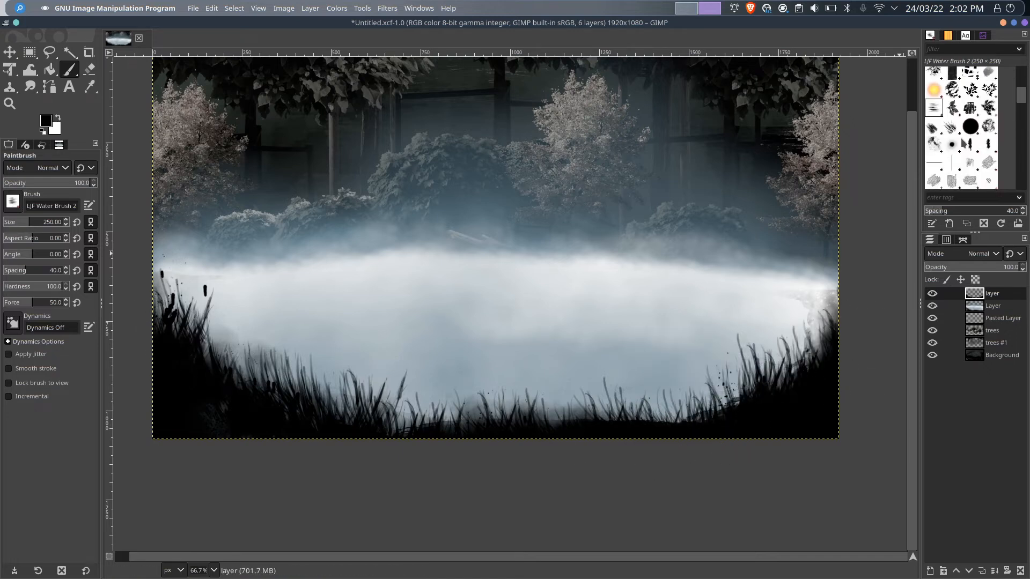
pyautogui.scroll(-4, 964, 144)
pyautogui.click(952, 156)
pyautogui.click(635, 280)
pyautogui.hotkey('ctrl', 'z')
pyautogui.scroll(-2, 960, 139)
pyautogui.click(953, 121)
pyautogui.click(989, 142)
pyautogui.click(494, 293)
pyautogui.hotkey('ctrl', 'z')
# Choose the Sc_Scratches2 brush at size 99 and set the foreground colour to yellow-orange
pyautogui.scroll(4, 960, 128)
pyautogui.click(932, 102)
pyautogui.click(17, 223)
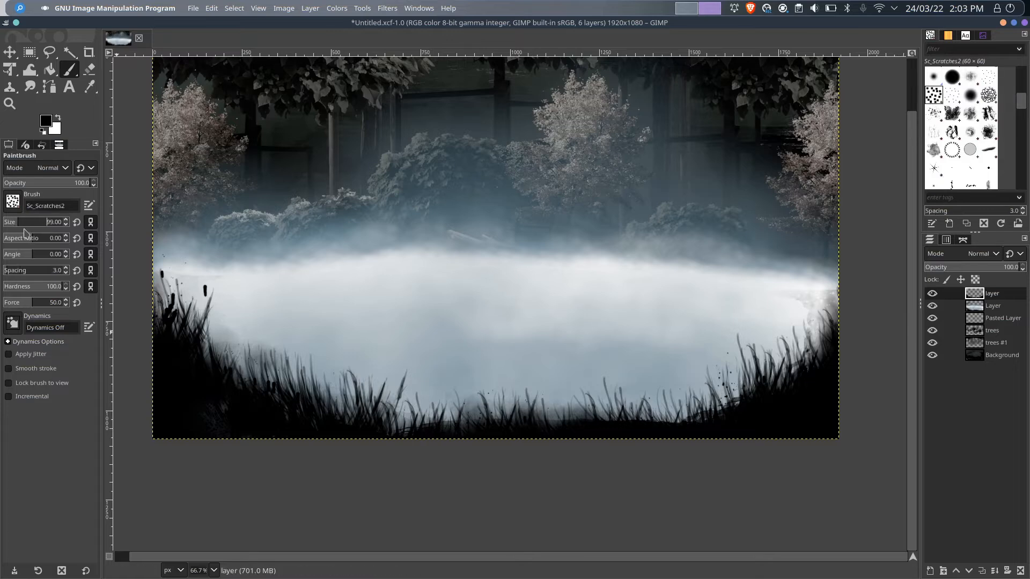
pyautogui.click(46, 120)
pyautogui.moveTo(97, 134); pyautogui.dragTo(127, 90)
pyautogui.click(132, 195)
pyautogui.click(194, 255)
# Try yellow-orange dabs at different brush sizes on the left bank's grass and undo them
pyautogui.click(158, 308)
pyautogui.click(35, 222)
pyautogui.click(193, 356)
pyautogui.hotkey('ctrl', 'z')
pyautogui.click(116, 464)
pyautogui.scroll(1, 205, 249)
pyautogui.hotkey('ctrl', 'z')
pyautogui.hotkey('ctrl', 'z')
# Add a new layer beneath the grass layer and dab yellow-orange flowers among the left bank's grass
pyautogui.rightClick(992, 294)
pyautogui.click(931, 91)
pyautogui.click(147, 369)
pyautogui.click(204, 399)
pyautogui.click(249, 466)
pyautogui.scroll(-2, 348, 461)
pyautogui.hotkey('ctrl', 'z')
pyautogui.click(454, 487)
pyautogui.hotkey('ctrl', 'z')
# Set the brush size to 203 and dab yellow-orange flowers in the middle of the bottom grass, undoing unwanted dabs
pyautogui.click(29, 225)
pyautogui.click(485, 476)
pyautogui.hotkey('ctrl', 'z')
pyautogui.click(482, 476)
pyautogui.click(408, 482)
pyautogui.hotkey('ctrl', 'z')
pyautogui.hotkey('ctrl', 'z')
pyautogui.click(26, 225)
pyautogui.click(493, 479)
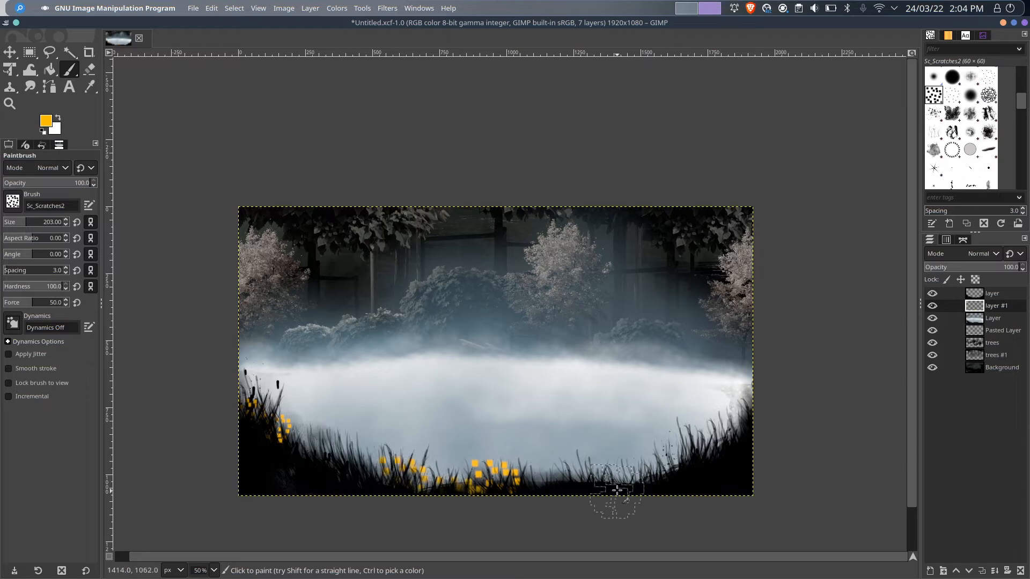
# Dab more yellow-orange flowers behind the grass on the left bank, the lower right edge and the right bank
pyautogui.click(366, 481)
pyautogui.click(344, 449)
pyautogui.click(323, 460)
pyautogui.click(250, 415)
pyautogui.click(586, 460)
pyautogui.click(604, 476)
pyautogui.click(646, 480)
pyautogui.click(732, 402)
# Shift the flower layer slightly down with Unified Transform and erase excess flowers using the Round Soft 090 brush at size 144
pyautogui.hotkey('shift', 'e')
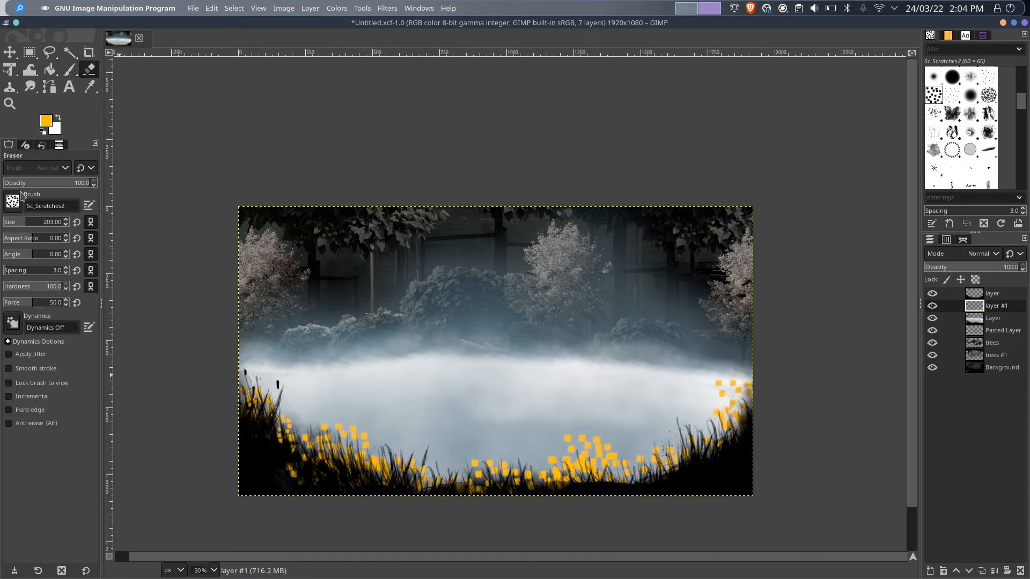
pyautogui.click(954, 77)
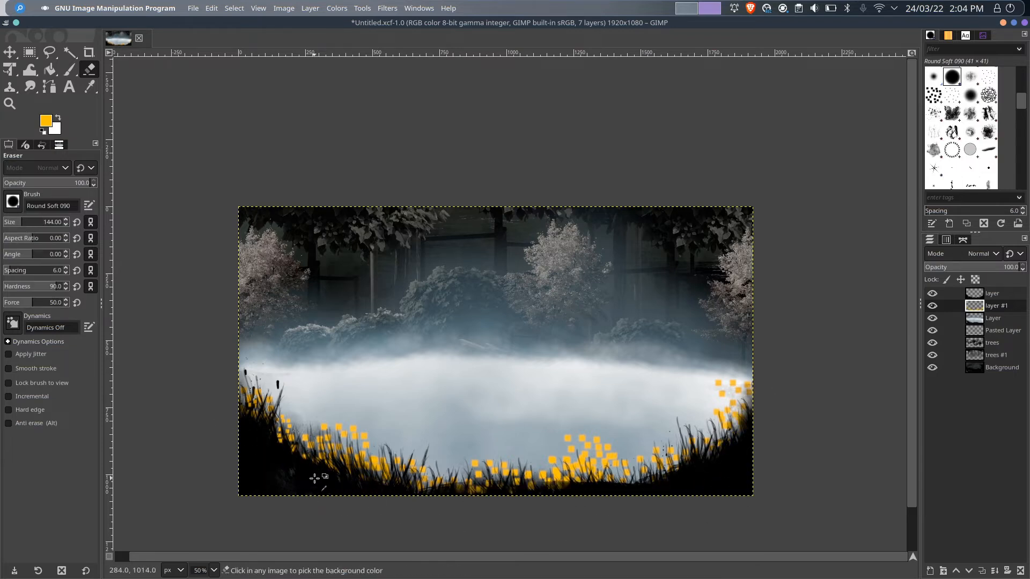
pyautogui.click(10, 69)
pyautogui.moveTo(361, 453); pyautogui.dragTo(359, 475)
pyautogui.press('Return')
pyautogui.click(89, 69)
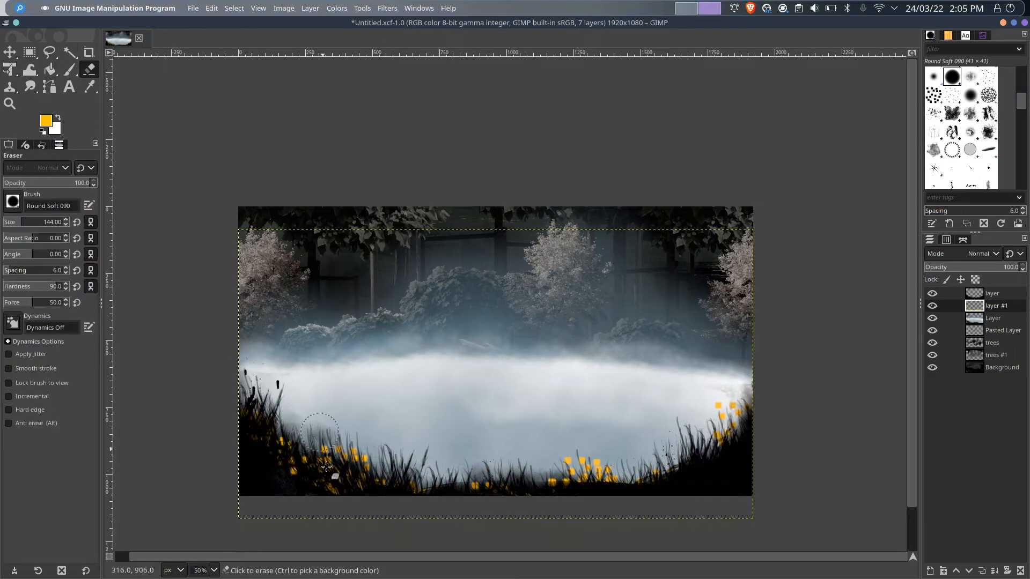
pyautogui.moveTo(774, 419); pyautogui.dragTo(735, 440)
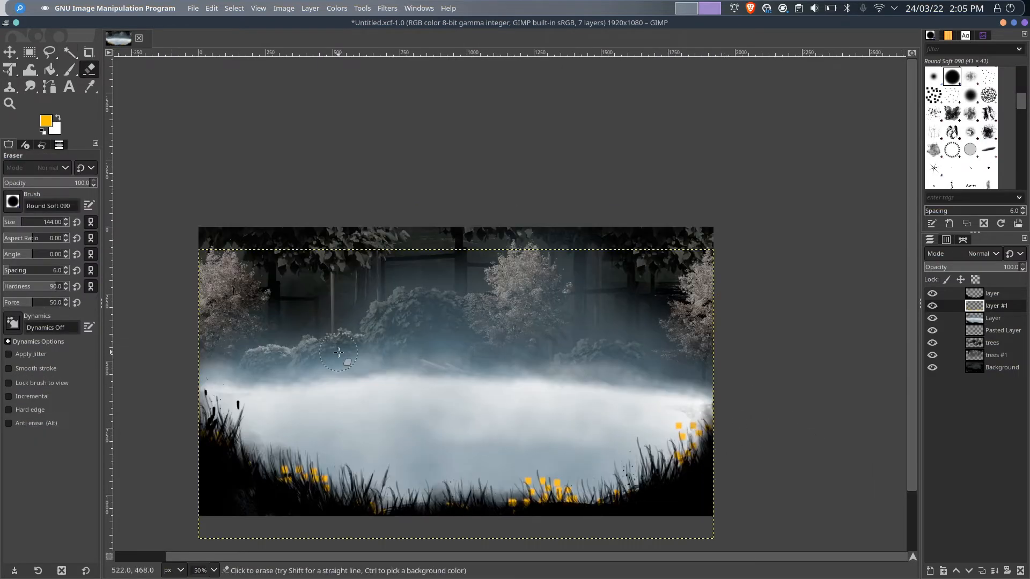
# Merge the grass layer down into the flower layer and save the image
pyautogui.rightClick(1000, 294)
pyautogui.click(924, 145)
pyautogui.hotkey('ctrl', 's')
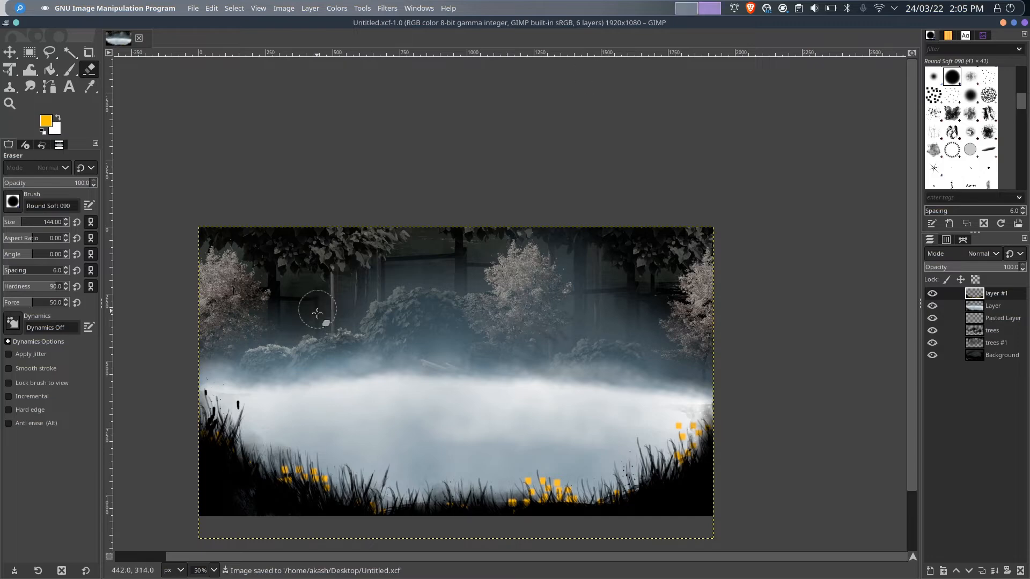
# Set the brush size to 61 and the foreground colour to black for the central figure
pyautogui.scroll(3, 453, 396)
pyautogui.click(14, 222)
pyautogui.moveTo(496, 380); pyautogui.dragTo(509, 294)
pyautogui.hotkey('ctrl', 'z')
pyautogui.click(46, 121)
pyautogui.moveTo(96, 166); pyautogui.dragTo(152, 269)
pyautogui.click(195, 255)
# Try painting the standing figure's body as a black upright shape on the snow, including on a new layer
pyautogui.moveTo(496, 300)
pyautogui.mouseDown()
pyautogui.moveTo(509, 335)
pyautogui.moveTo(488, 290)
pyautogui.mouseUp()
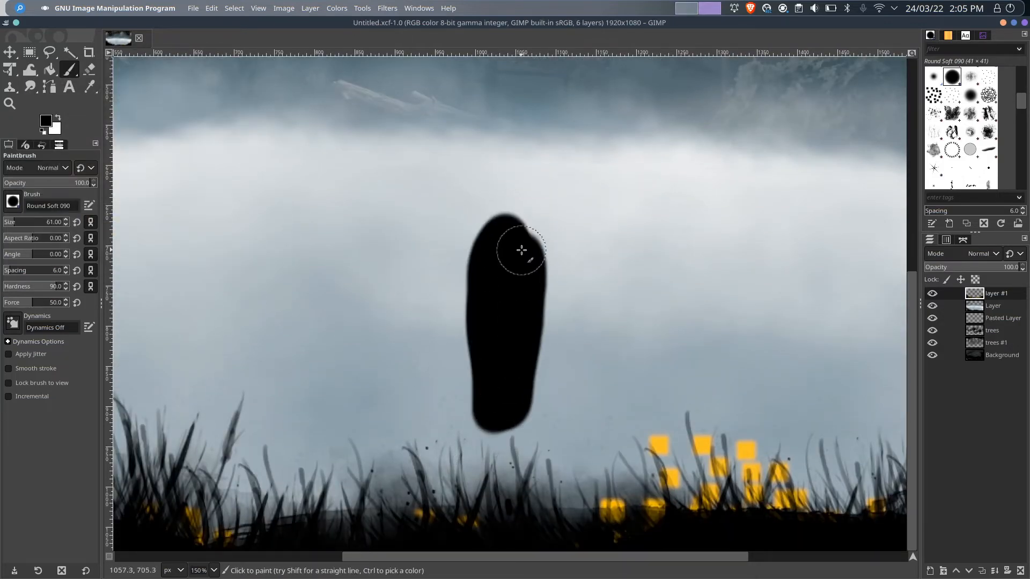
pyautogui.hotkey('ctrl', 'z')
pyautogui.hotkey('shift', 'ctrl', 'n')
pyautogui.press('Return')
pyautogui.scroll(-1, 483, 491)
pyautogui.moveTo(483, 490); pyautogui.dragTo(492, 361)
pyautogui.hotkey('ctrl', 'z')
pyautogui.moveTo(499, 276); pyautogui.dragTo(508, 469)
pyautogui.scroll(-3, 517, 449)
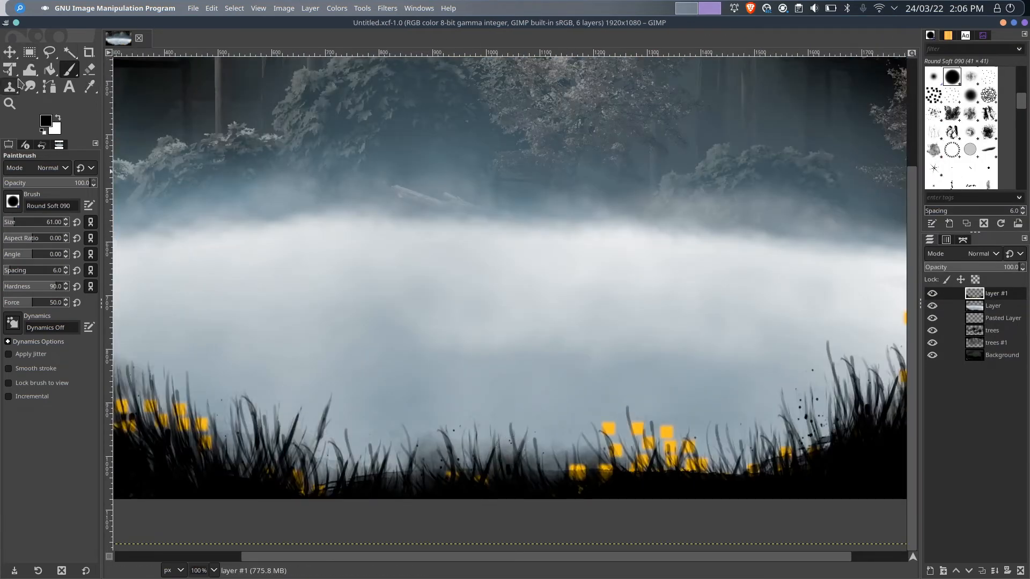
# Start outlining the figure's silhouette with the Paths tool, from the bottom grass up over the snow, undoing the last change
pyautogui.click(49, 87)
pyautogui.moveTo(481, 472); pyautogui.dragTo(523, 486)
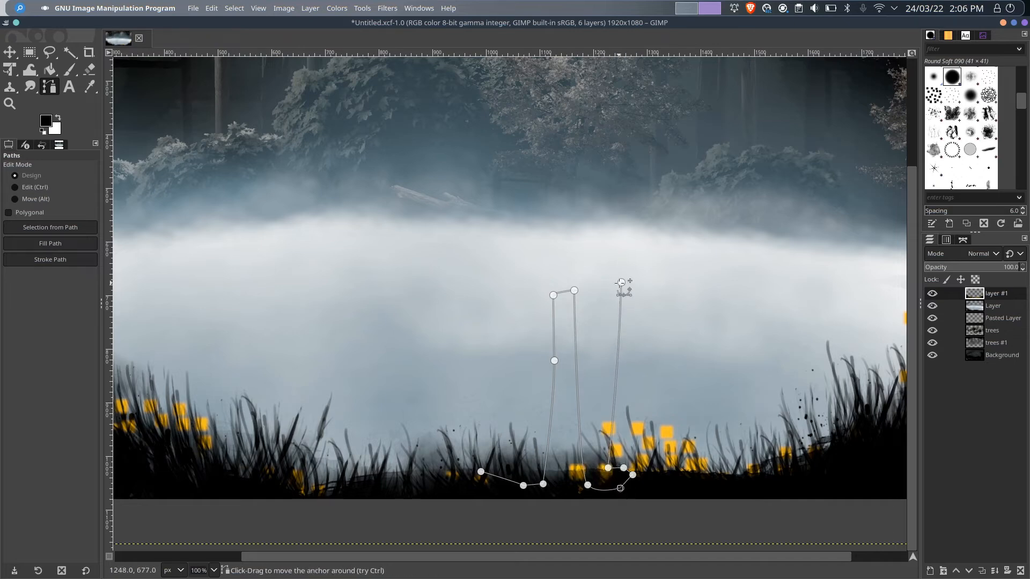
pyautogui.scroll(-2, 595, 281)
pyautogui.hotkey('ctrl', 'z')
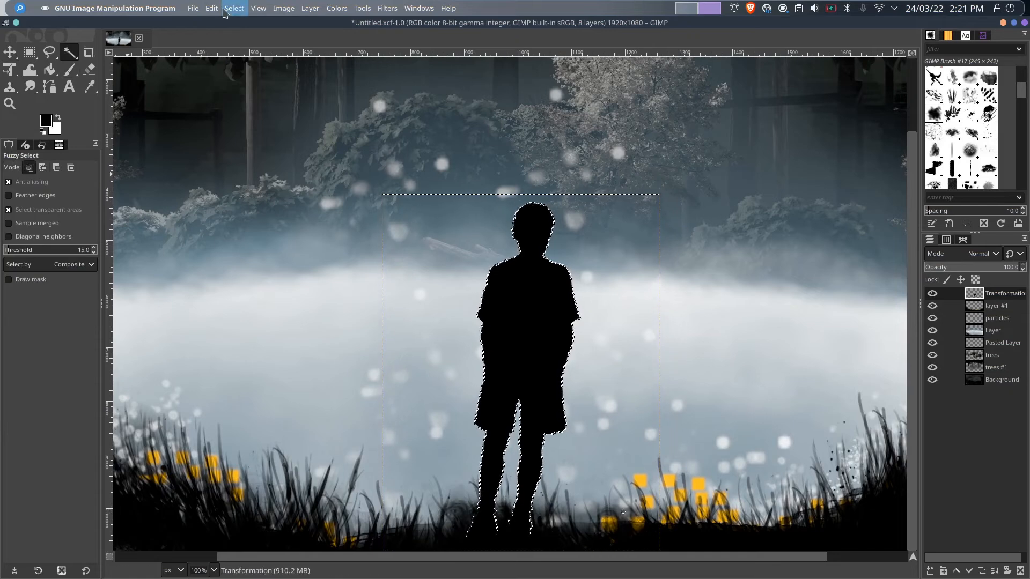
# Select the figure by fuzzy-selecting the empty area around it and inverting the selection, and ready the Paintbrush with white and Round middle soft LS
pyautogui.press('p')
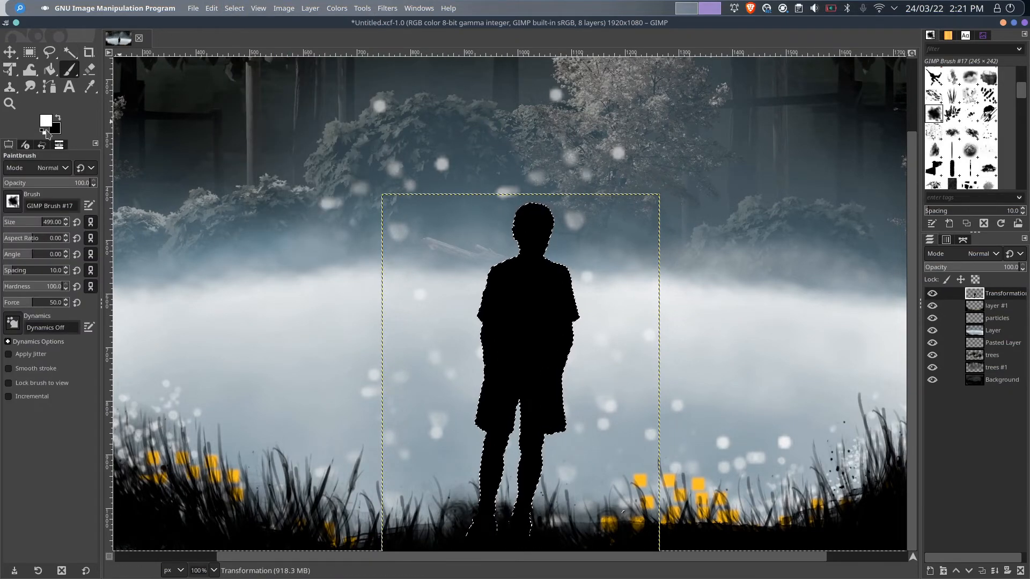
pyautogui.click(234, 8)
pyautogui.click(237, 52)
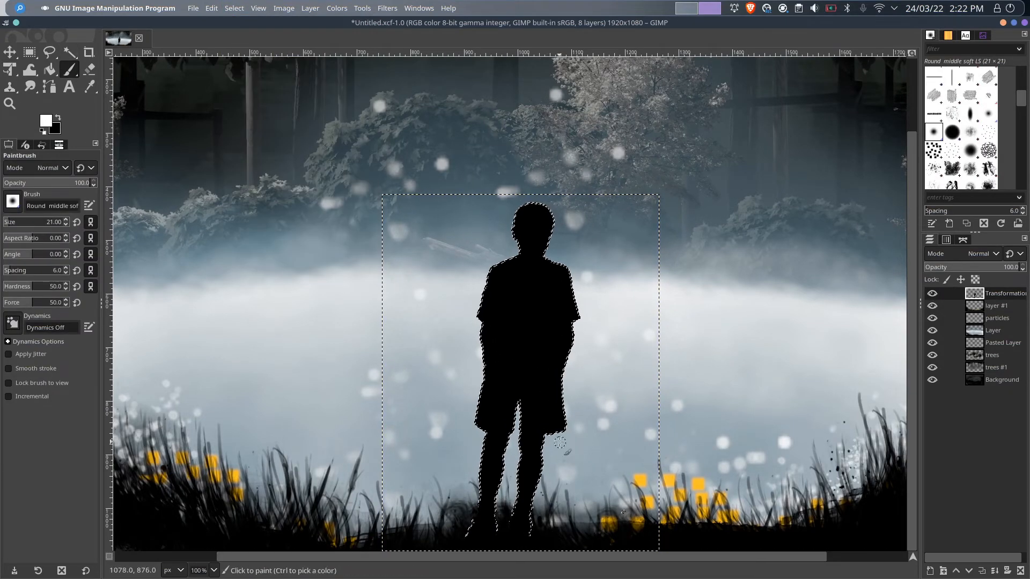
pyautogui.press('u')
pyautogui.click(392, 261)
pyautogui.click(234, 8)
pyautogui.click(237, 52)
pyautogui.press('p')
# Paint a white rim light along the outer edges of the figure's head, shoulders, arms and legs at brush size 39
pyautogui.moveTo(481, 377); pyautogui.dragTo(489, 342)
pyautogui.scroll(3, 446, 322)
pyautogui.moveTo(538, 326); pyautogui.dragTo(595, 215)
pyautogui.scroll(6, 596, 215)
pyautogui.moveTo(635, 244); pyautogui.dragTo(601, 472)
pyautogui.scroll(-4, 596, 376)
pyautogui.scroll(6, 575, 283)
pyautogui.moveTo(636, 343); pyautogui.dragTo(541, 142)
pyautogui.scroll(4, 542, 142)
pyautogui.moveTo(480, 228); pyautogui.dragTo(568, 291)
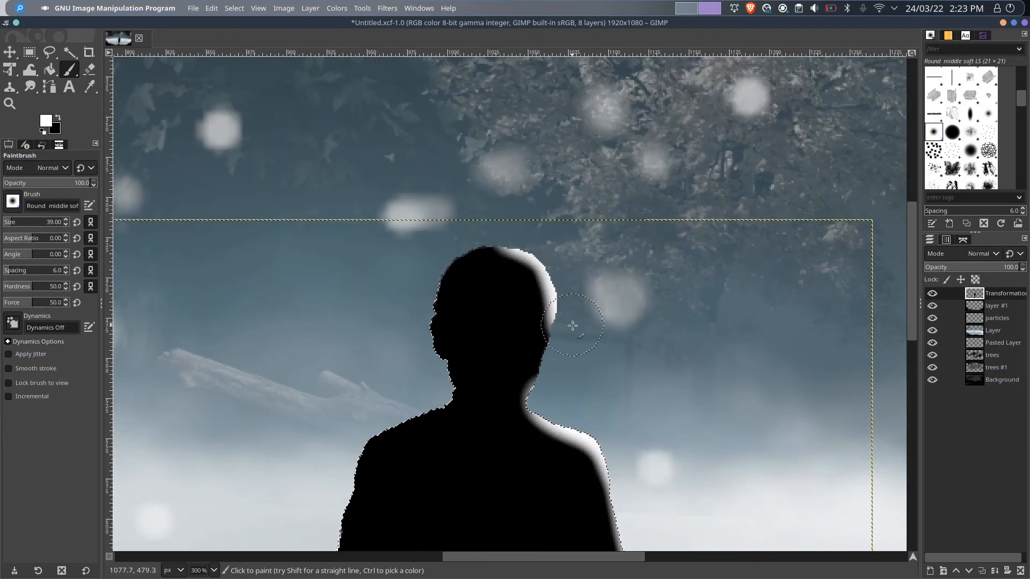
pyautogui.scroll(-8, 299, 478)
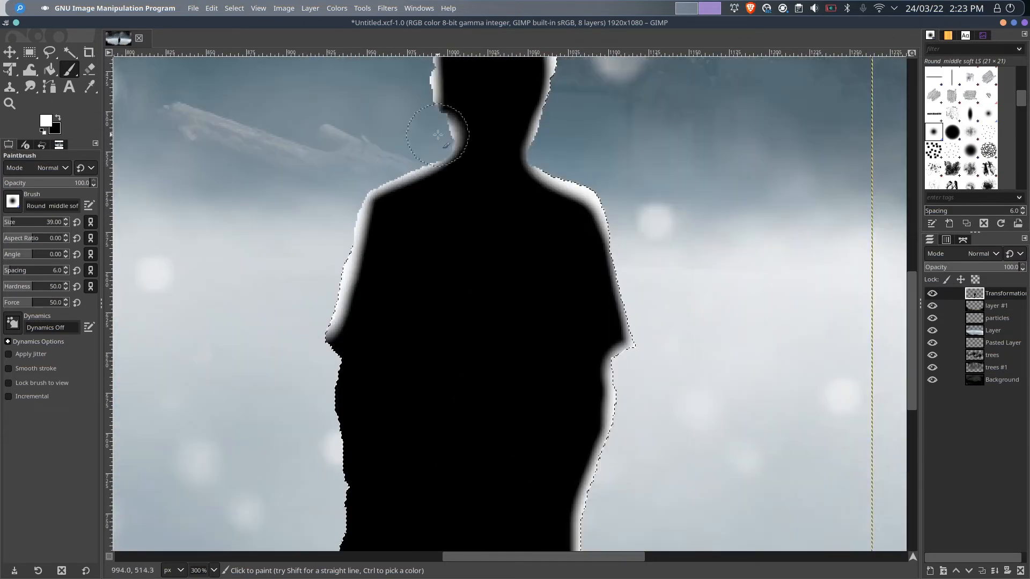
pyautogui.scroll(-3, 300, 478)
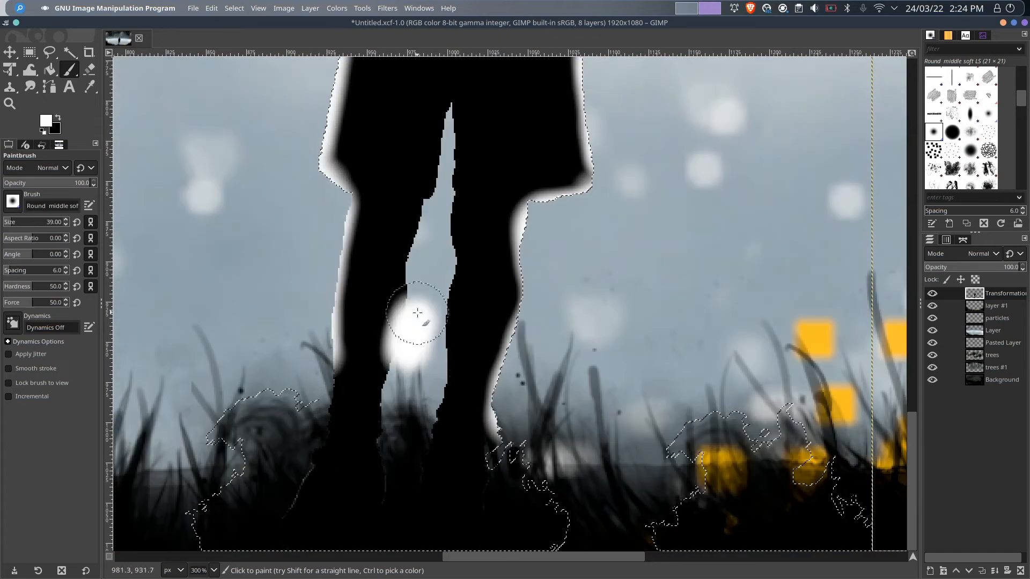
# Refresh the figure's selection and paint white rim light on the inner leg edges, reducing the brush size to 21 and 15
pyautogui.click(64, 56)
pyautogui.click(69, 70)
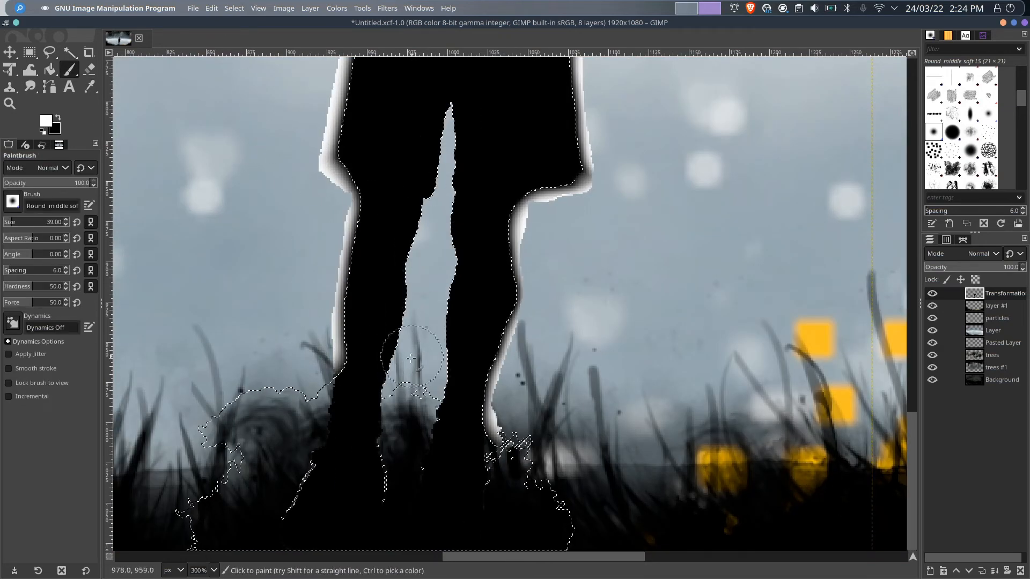
pyautogui.scroll(3, 432, 252)
pyautogui.scroll(10, 451, 214)
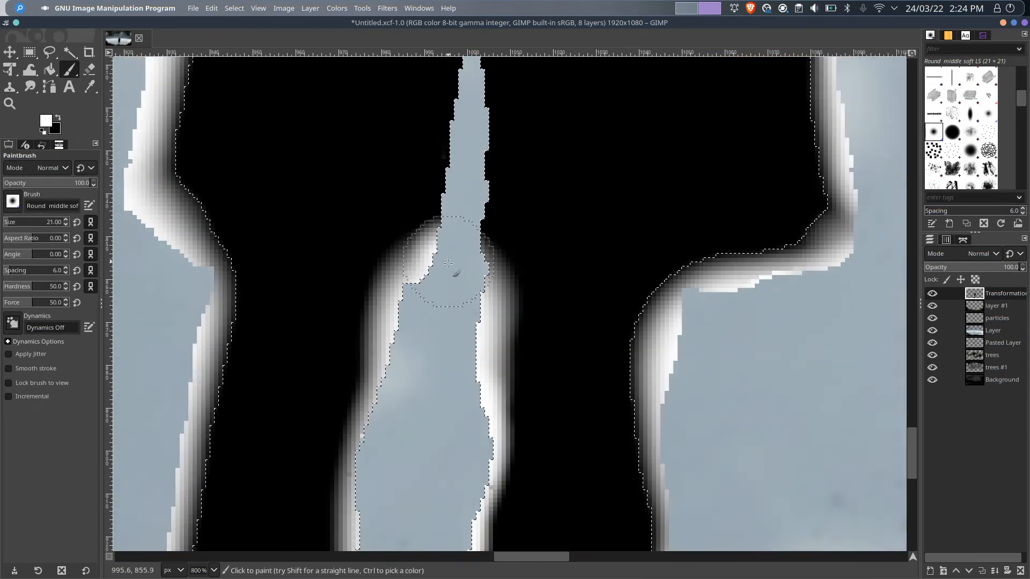
pyautogui.scroll(-7, 445, 332)
pyautogui.scroll(7, 420, 271)
pyautogui.moveTo(12, 222); pyautogui.dragTo(9, 222)
pyautogui.scroll(-6, 483, 354)
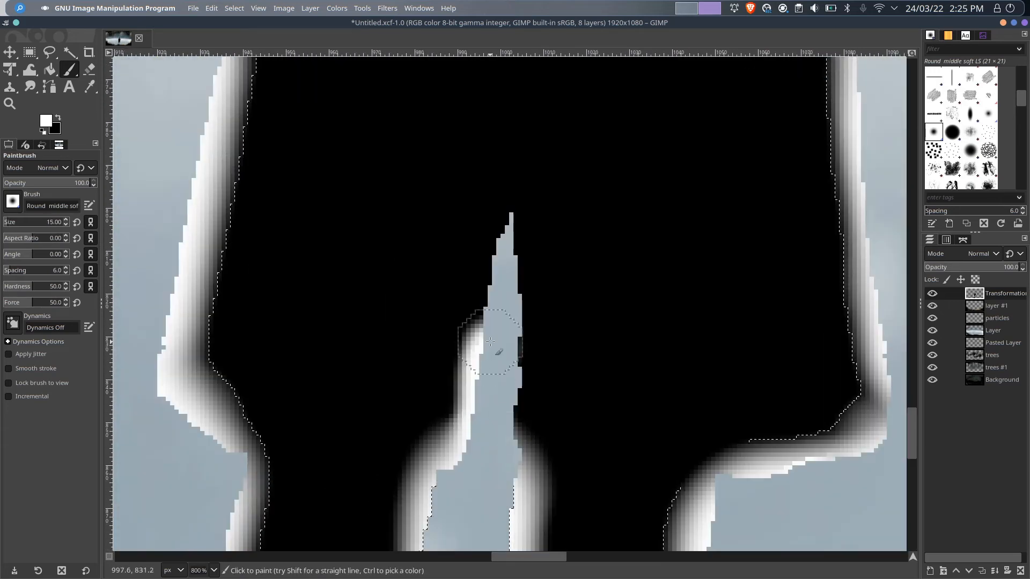
# Apply a blur filter to soften the figure's white rim light
pyautogui.click(69, 52)
pyautogui.click(388, 8)
pyautogui.moveTo(406, 83)
pyautogui.click(558, 97)
pyautogui.moveTo(719, 159)
pyautogui.mouseDown()
pyautogui.moveTo(731, 160)
pyautogui.moveTo(711, 161)
pyautogui.mouseUp()
pyautogui.click(904, 272)
# Fuzzy-select the empty areas around the figure and between its legs, invert the selection and adjust the filter again
pyautogui.click(69, 52)
pyautogui.click(397, 269)
pyautogui.keyDown('shift'); pyautogui.click(468, 408); pyautogui.keyUp('shift')
pyautogui.click(234, 8)
pyautogui.click(419, 33)
pyautogui.moveTo(778, 174); pyautogui.dragTo(745, 174)
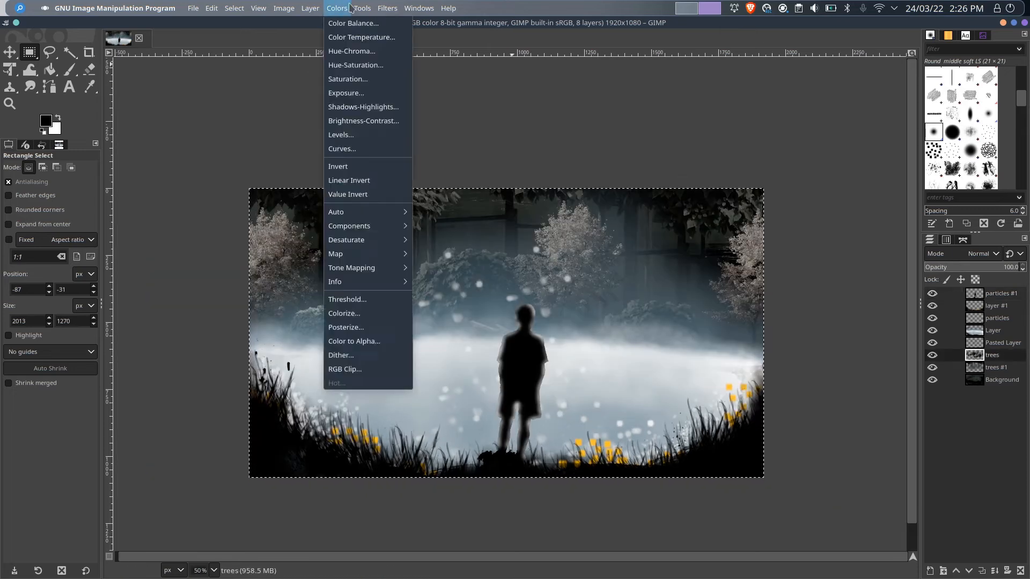
# Try the Waterpixels filter on the trees layer with superpixels size 15 and gradient smoothness 0.083
pyautogui.click(387, 8)
pyautogui.moveTo(388, 194)
pyautogui.click(568, 306)
pyautogui.moveTo(728, 157); pyautogui.dragTo(718, 178)
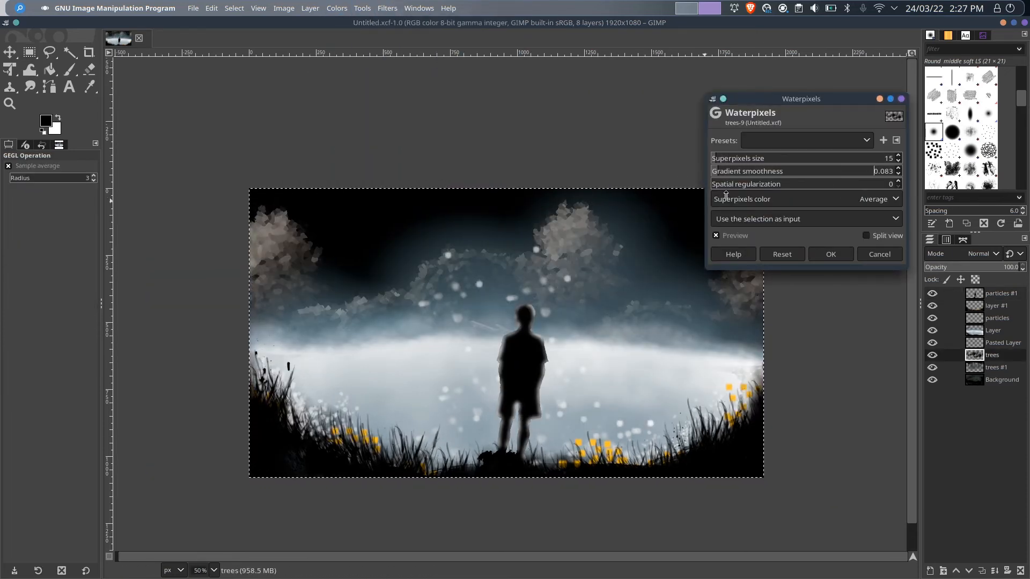
pyautogui.click(819, 260)
# Apply the Oilify filter to the trees #1 layer
pyautogui.press('pagedown')
pyautogui.click(388, 8)
pyautogui.moveTo(408, 194)
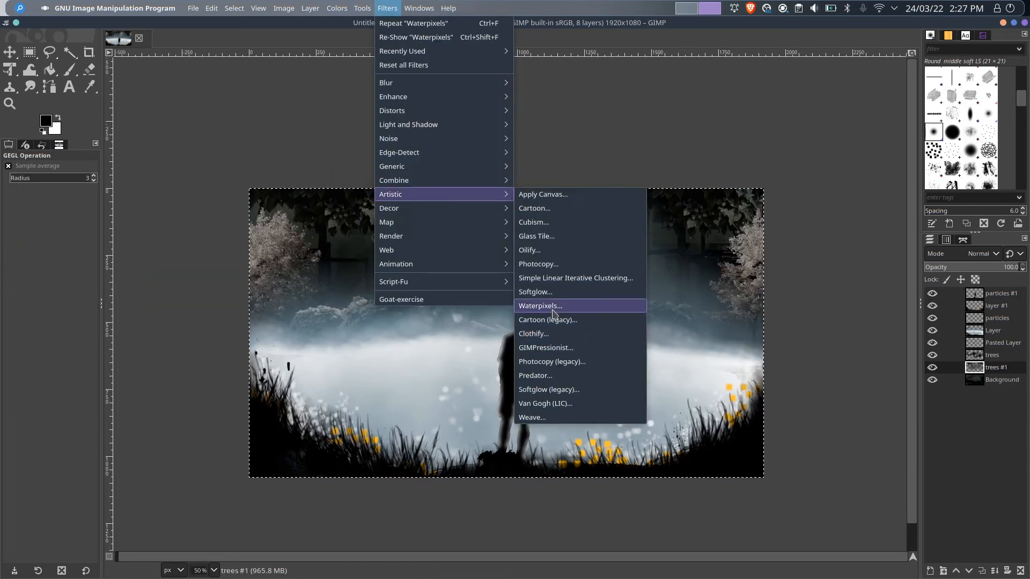
pyautogui.click(564, 345)
pyautogui.click(831, 312)
# Apply the Oilify filter to the trees layer with mask radius 4, exponent 8 and 128 intensities
pyautogui.click(992, 355)
pyautogui.click(388, 8)
pyautogui.click(563, 344)
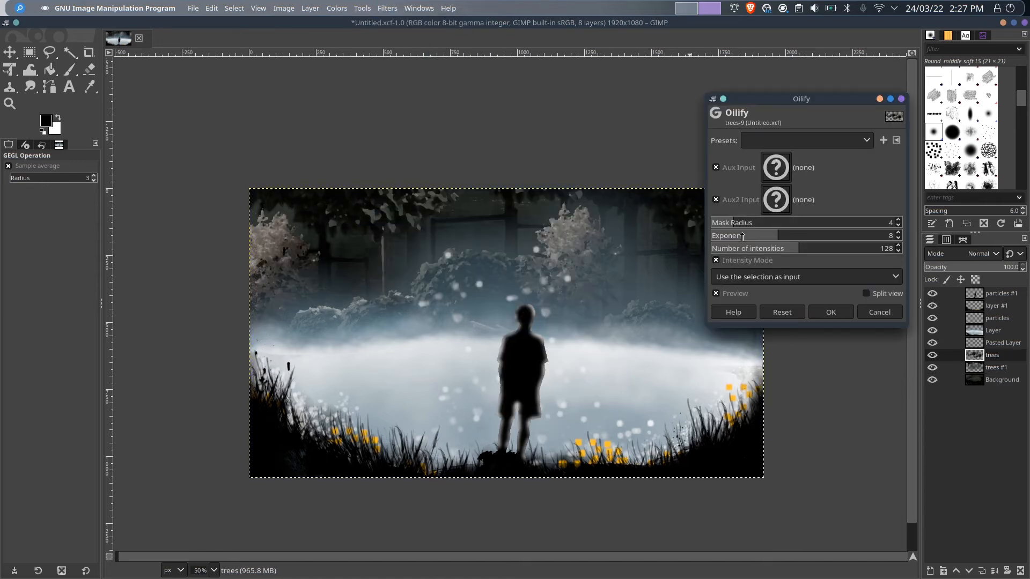
pyautogui.click(831, 312)
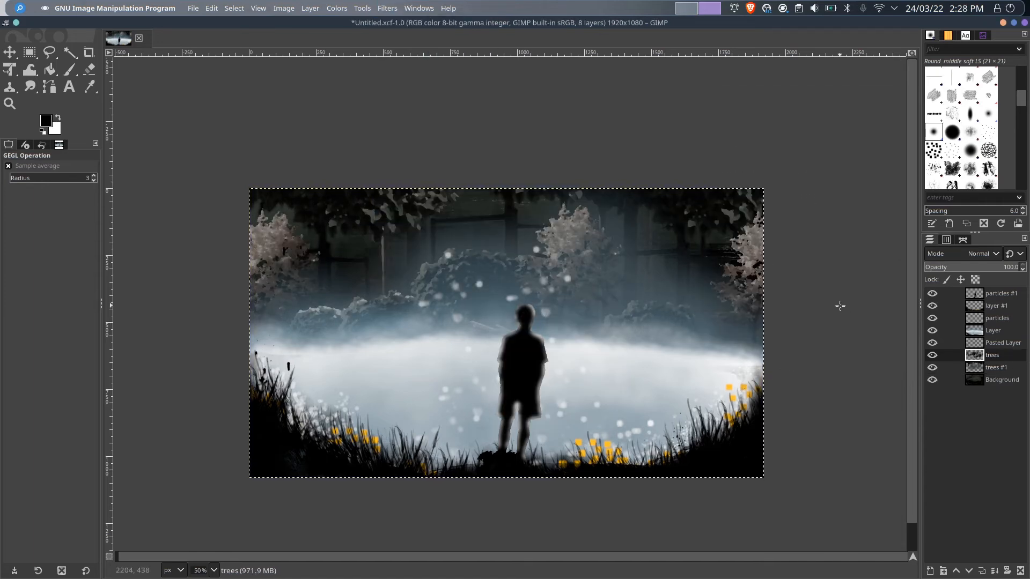
# Select the Background layer, view it alone, restore the other layers, and choose the Free-Ink-Brushes.abr-112 brush for the Paintbrush
pyautogui.click(993, 380)
pyautogui.scroll(-5, 961, 134)
pyautogui.keyDown('shift'); pyautogui.click(932, 379); pyautogui.keyUp('shift')
pyautogui.scroll(-10, 958, 135)
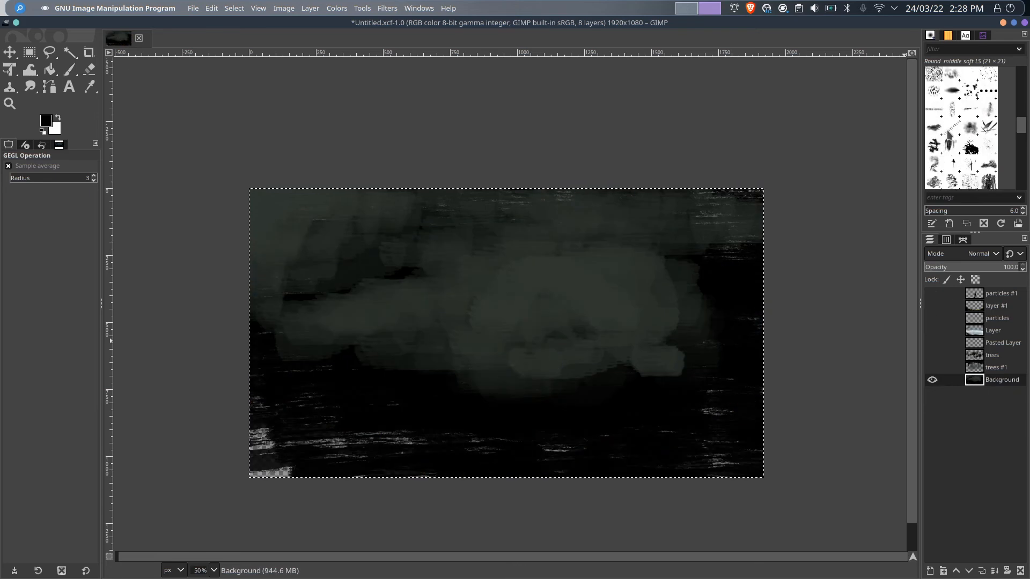
pyautogui.click(952, 123)
pyautogui.click(933, 367)
pyautogui.press('p')
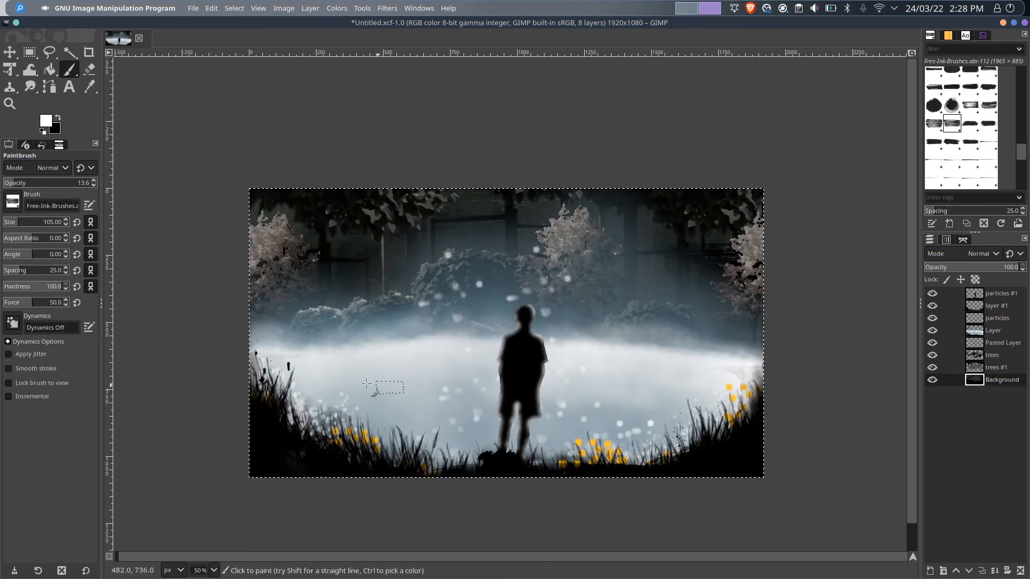
# Paint white haze behind the trees on the Background layer at opacity 54.9 and brush size 522, and save the image
pyautogui.click(51, 183)
pyautogui.click(43, 221)
pyautogui.moveTo(429, 268); pyautogui.dragTo(655, 258)
pyautogui.moveTo(289, 370); pyautogui.dragTo(585, 327)
pyautogui.hotkey('ctrl', 's')
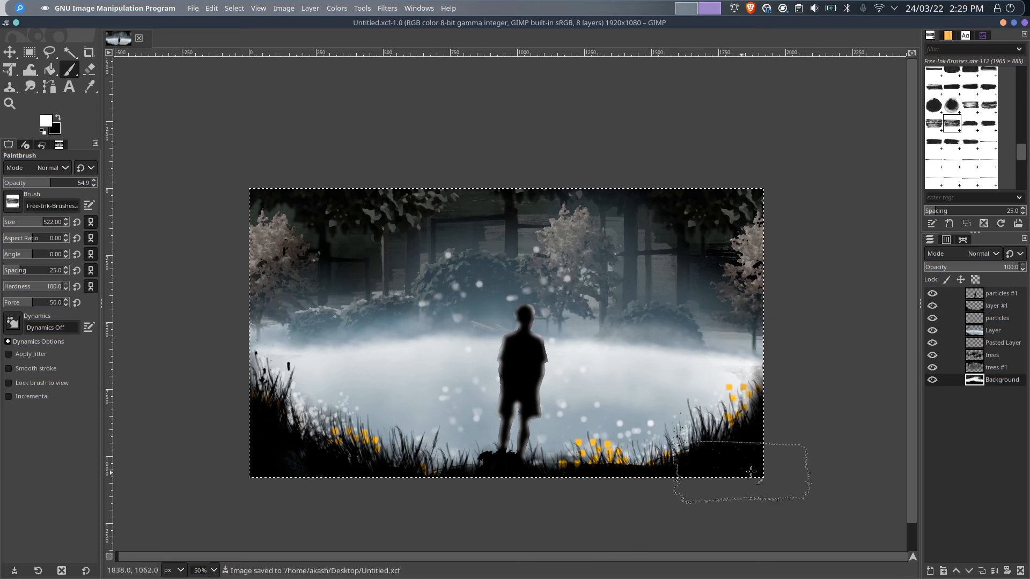
# Swap the foreground colour to black, set opacity to 100 and darken the upper middle of the Background layer
pyautogui.click(58, 118)
pyautogui.moveTo(59, 183); pyautogui.dragTo(92, 183)
pyautogui.moveTo(483, 228)
pyautogui.mouseDown()
pyautogui.moveTo(442, 225)
pyautogui.moveTo(681, 247)
pyautogui.moveTo(478, 270)
pyautogui.mouseUp()
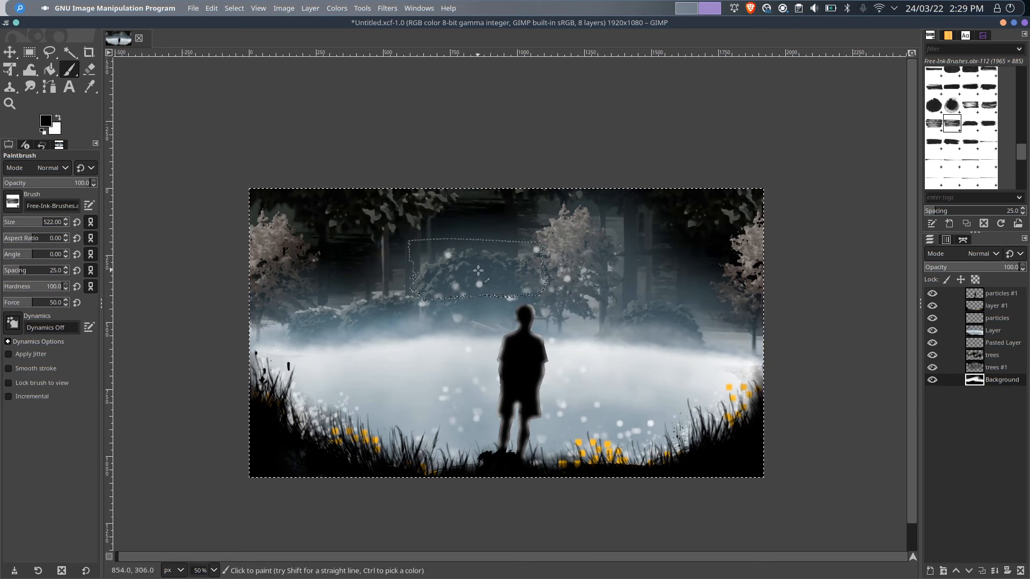